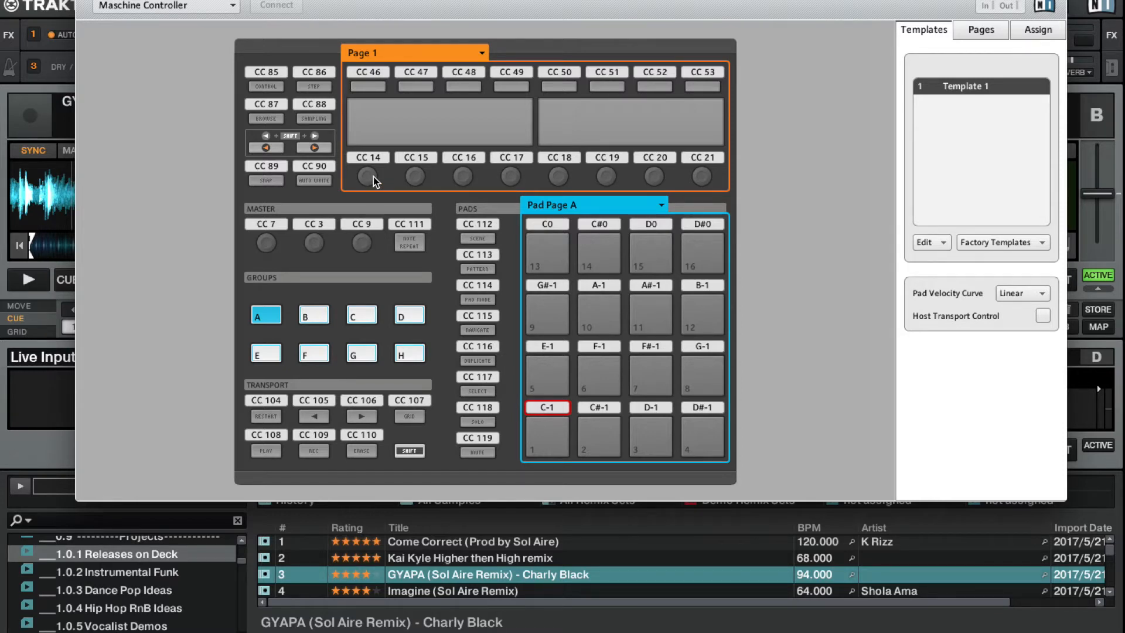
Step: Switch to Traktor and examine the default keyboard mapping's assignment table and the input controls that can be added
click(2, 109)
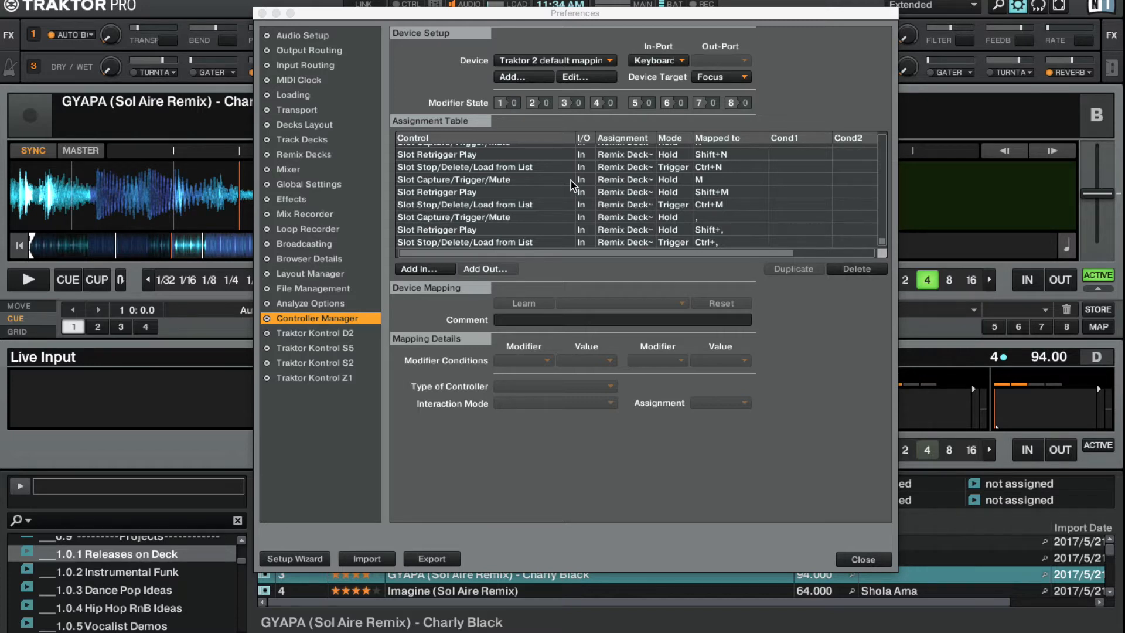
scroll(703, 195, up, 20)
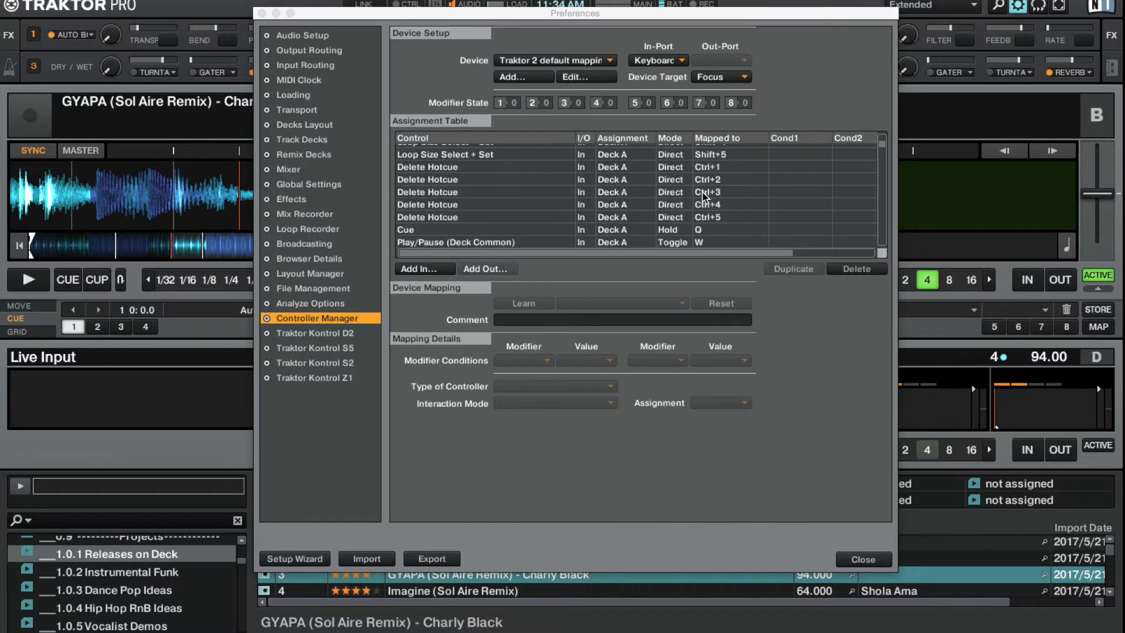
scroll(703, 195, down, 10)
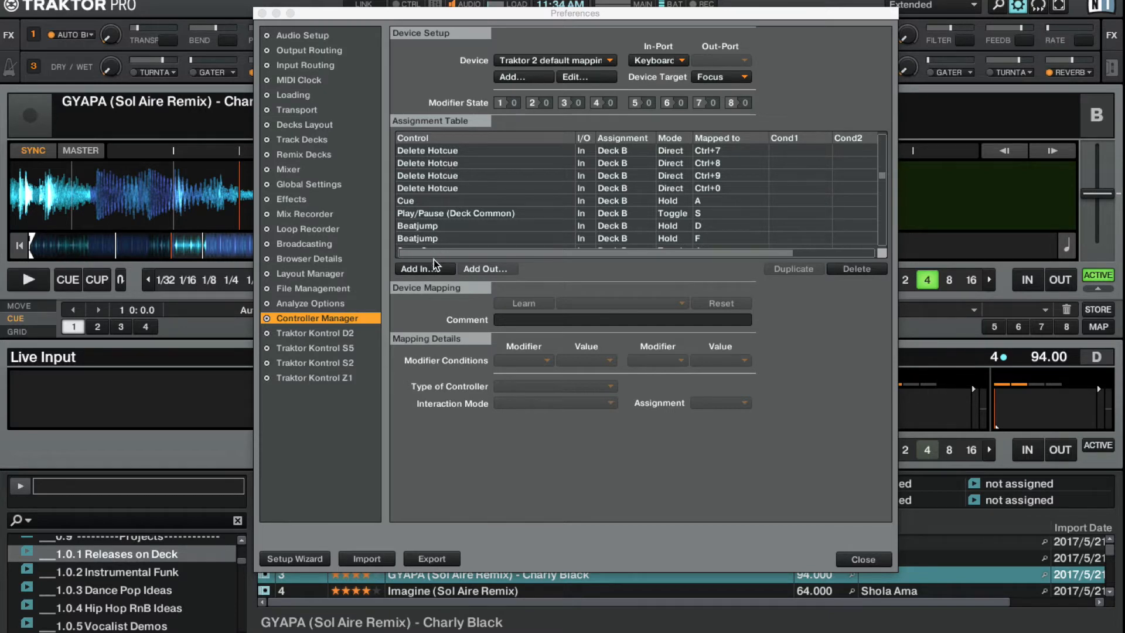
click(422, 272)
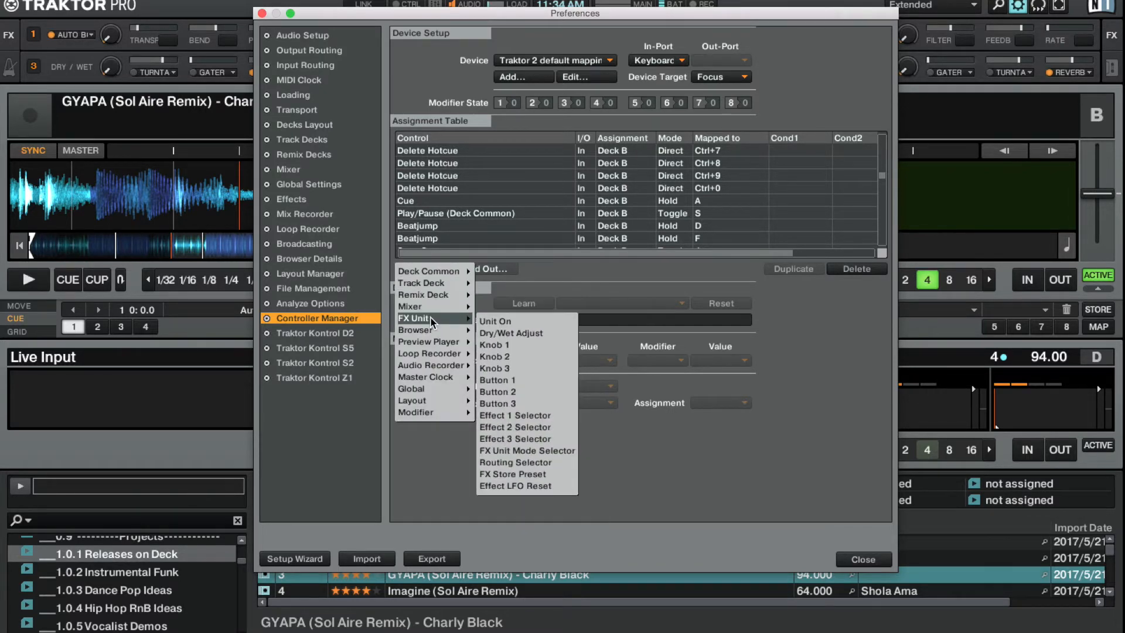
mouse_move(431, 310)
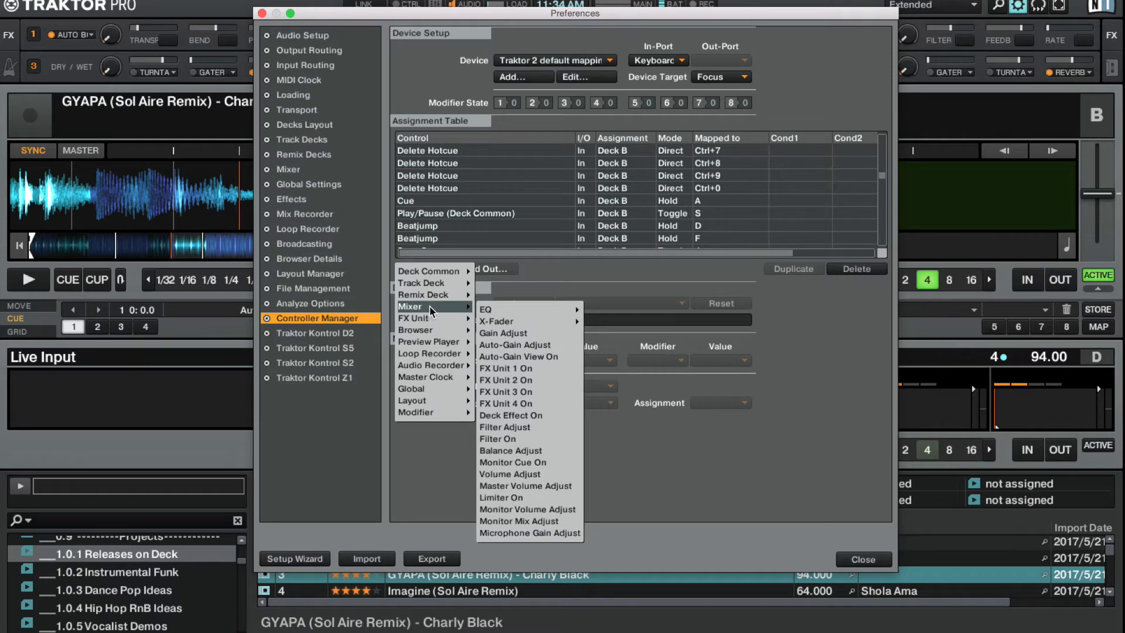
click(500, 194)
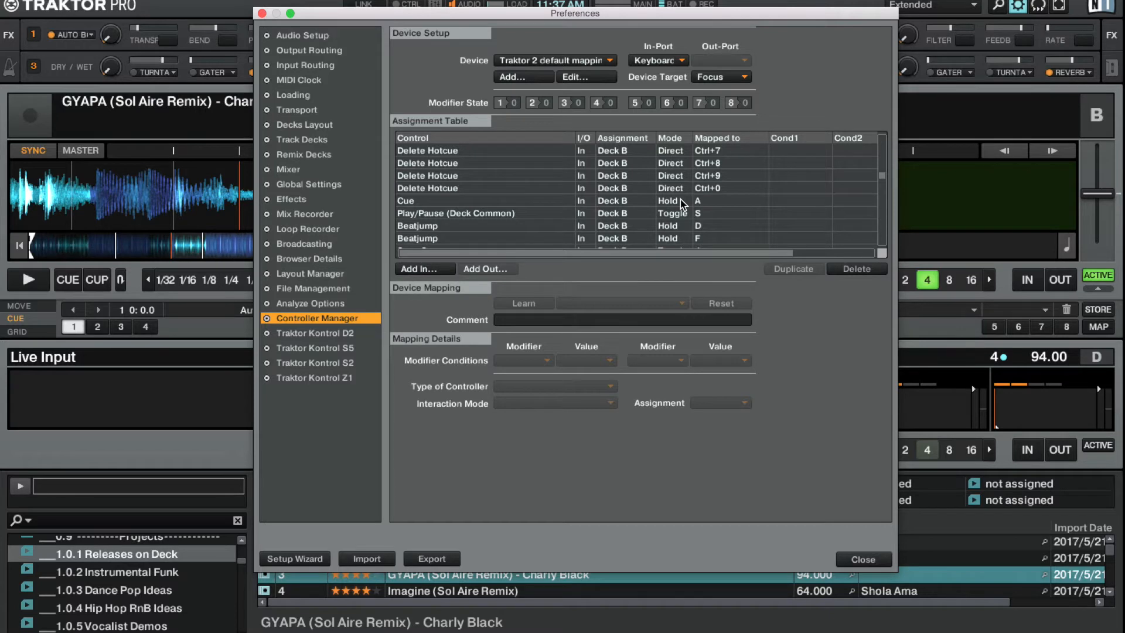
Step: Add a Generic MIDI device with microKEY-37 (KEYBOARD) as in-port and microKEY-37 (CTRL) as out-port
click(505, 79)
click(519, 91)
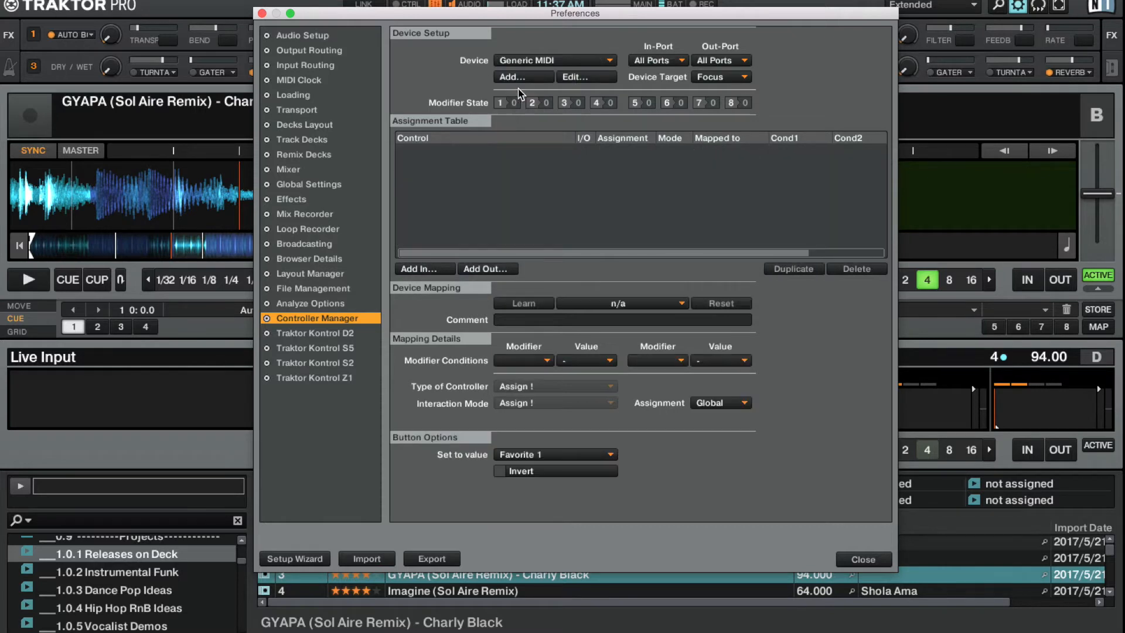
click(645, 62)
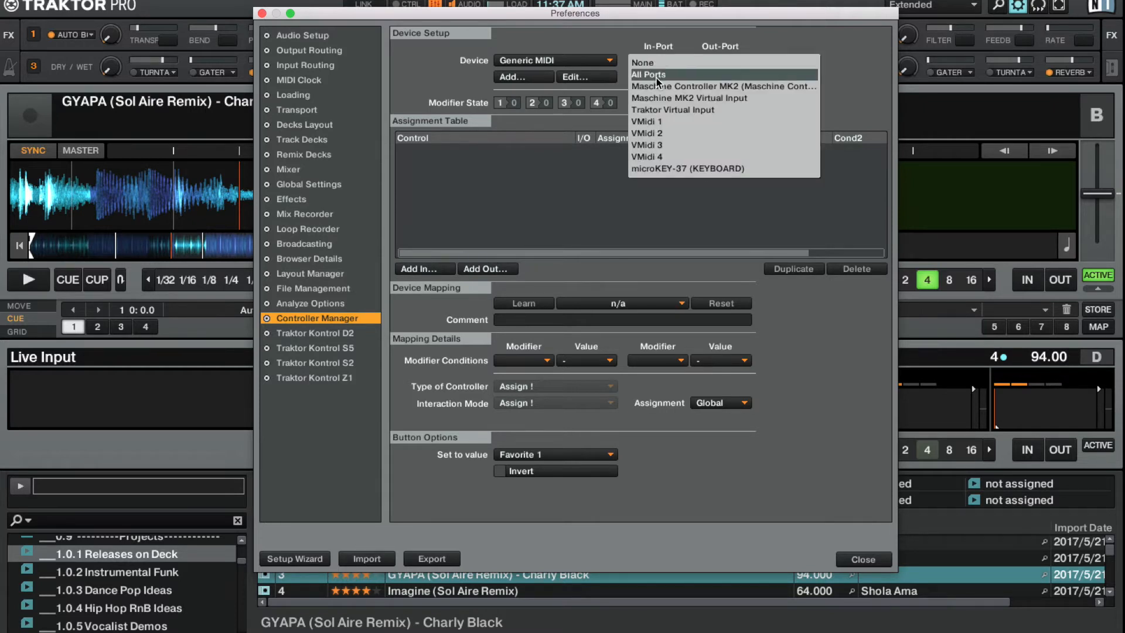
click(697, 168)
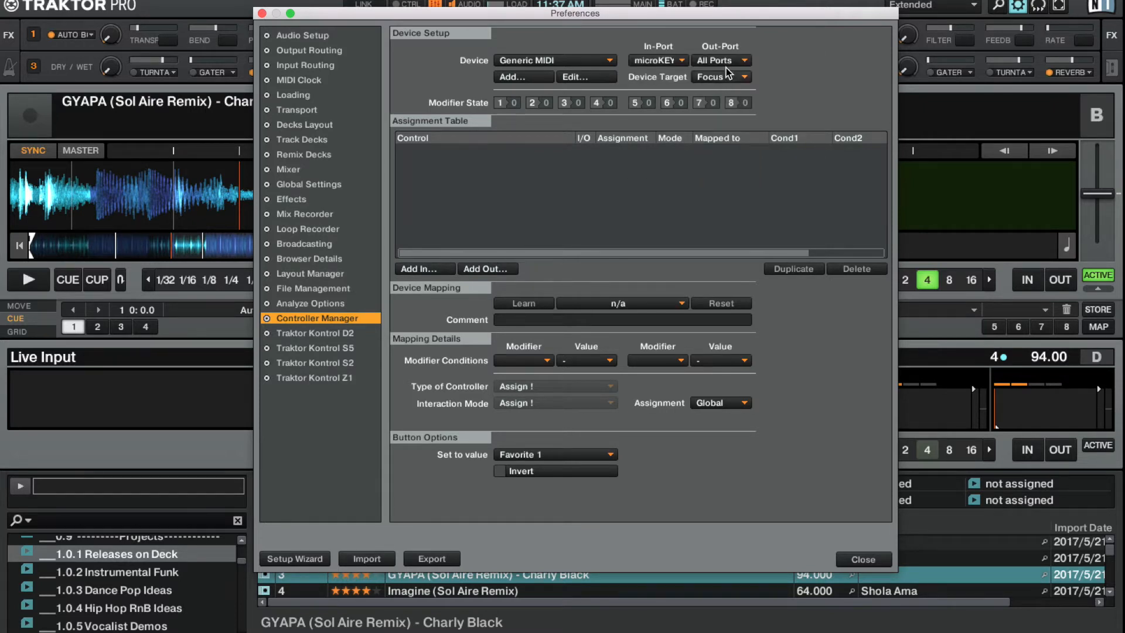
click(711, 58)
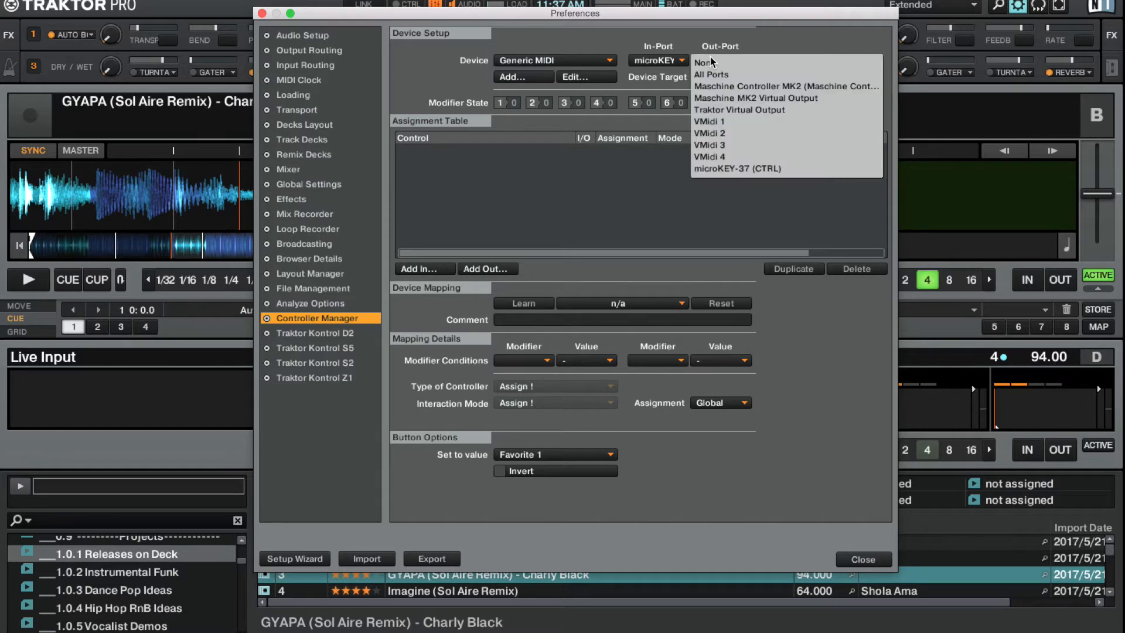
click(731, 159)
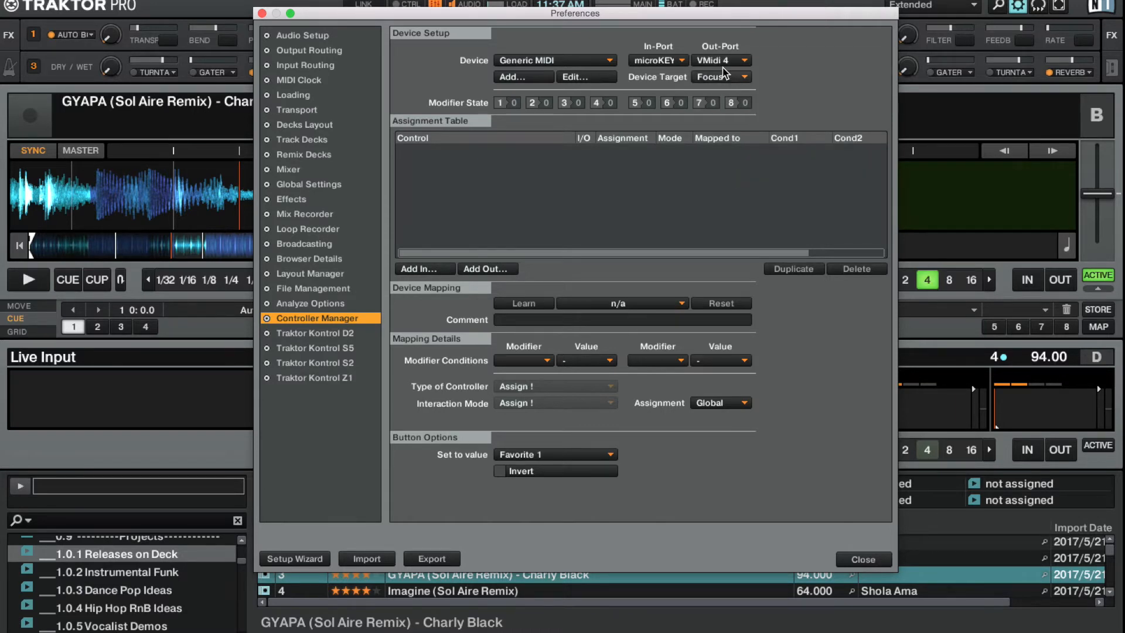
click(720, 60)
click(745, 168)
Step: Add the Deck Common control Load Selected as an input and learn it to Ch01.Note.C3 on the keyboard
click(433, 266)
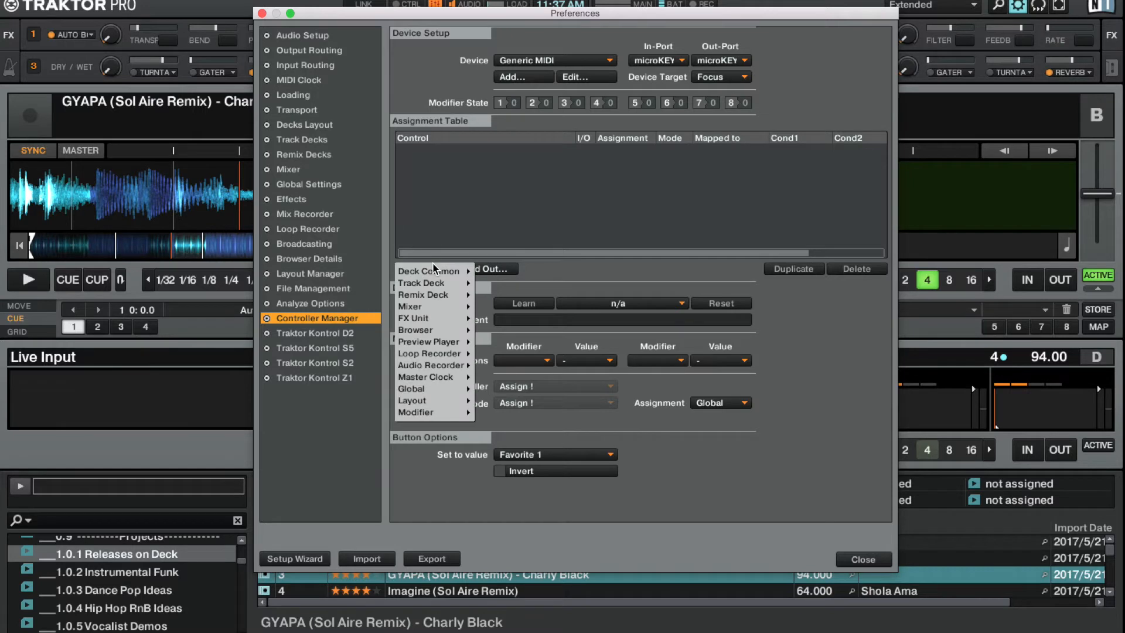
mouse_move(433, 269)
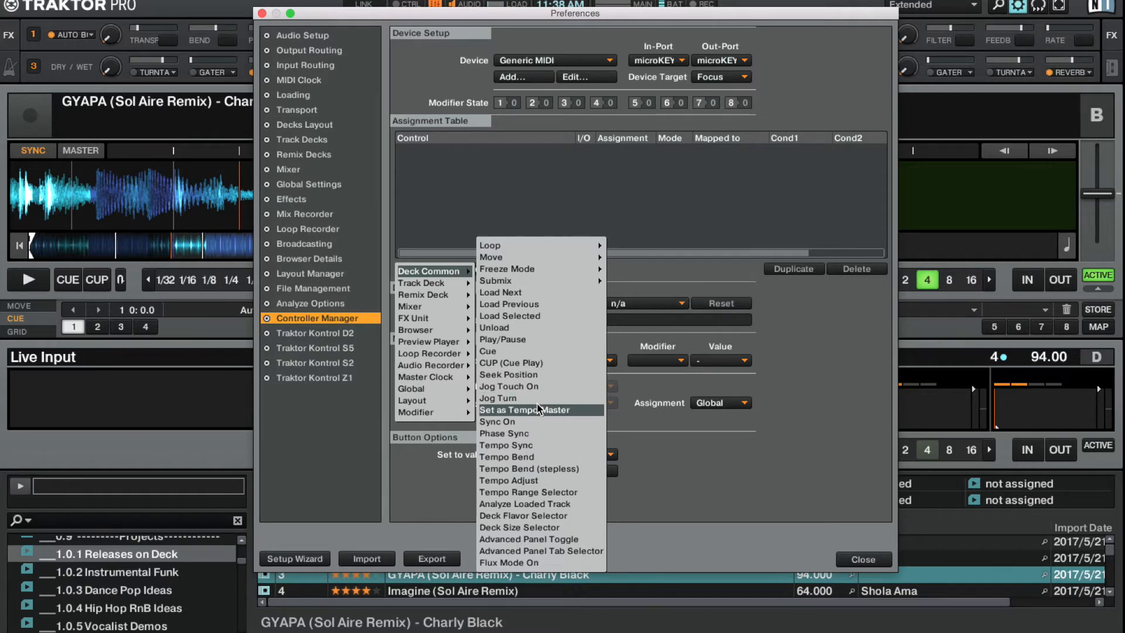
click(535, 317)
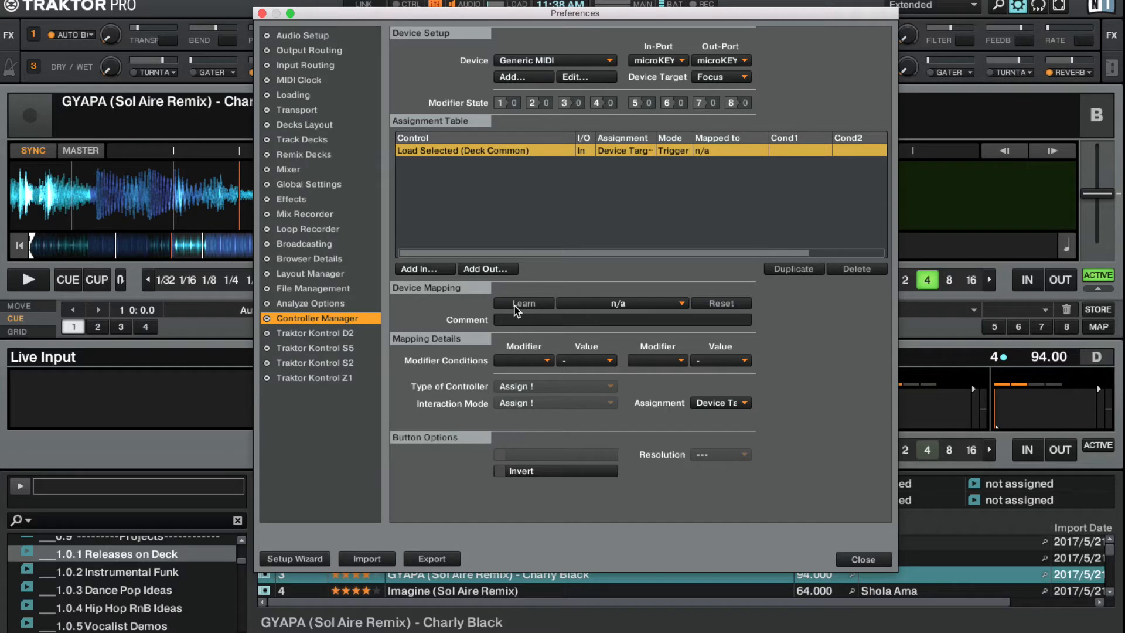
click(515, 305)
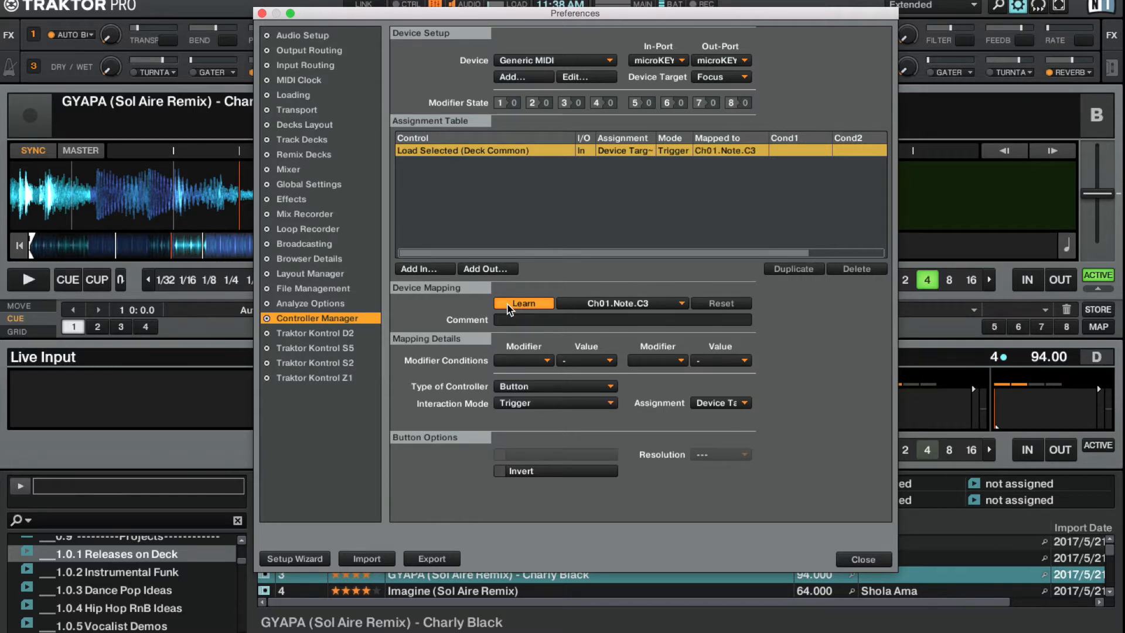
click(506, 301)
Step: Test the mapping by loading Imagine (Sol Aire Remix) and GYAPA (Sol Aire Remix) into deck A, and switch off the deck's Sync
drag(434, 21, 523, 20)
click(426, 592)
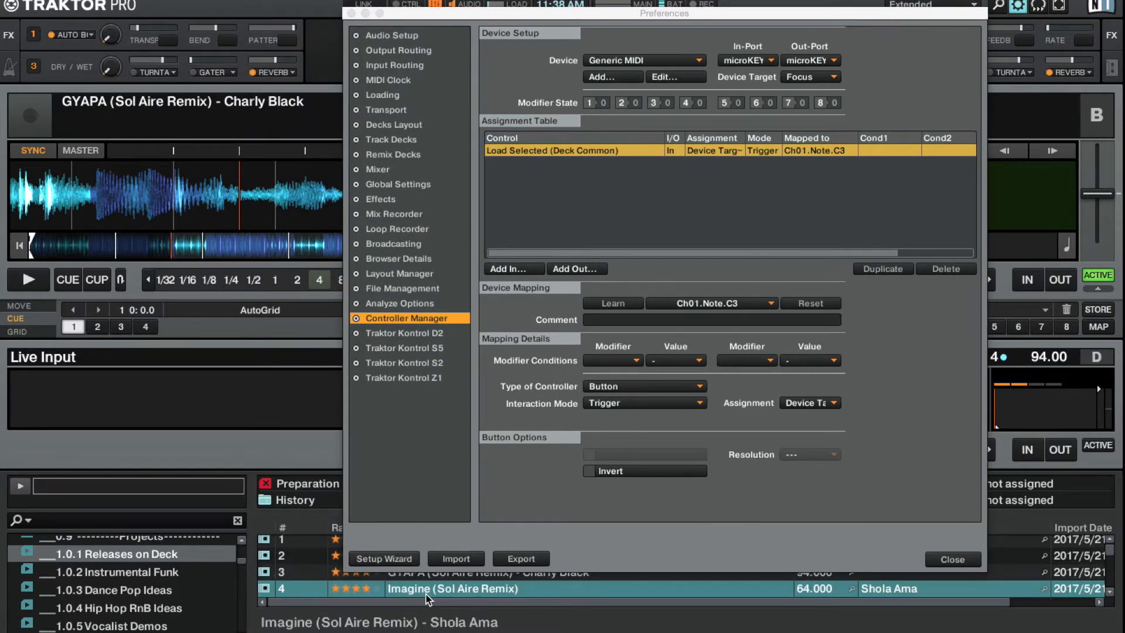
click(413, 578)
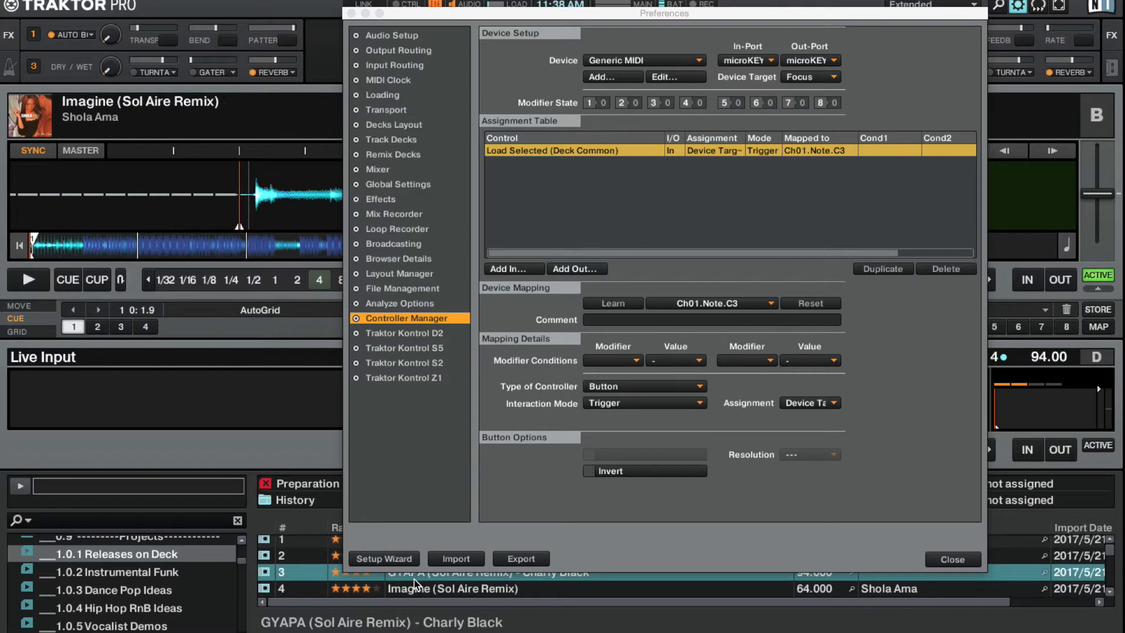
click(34, 151)
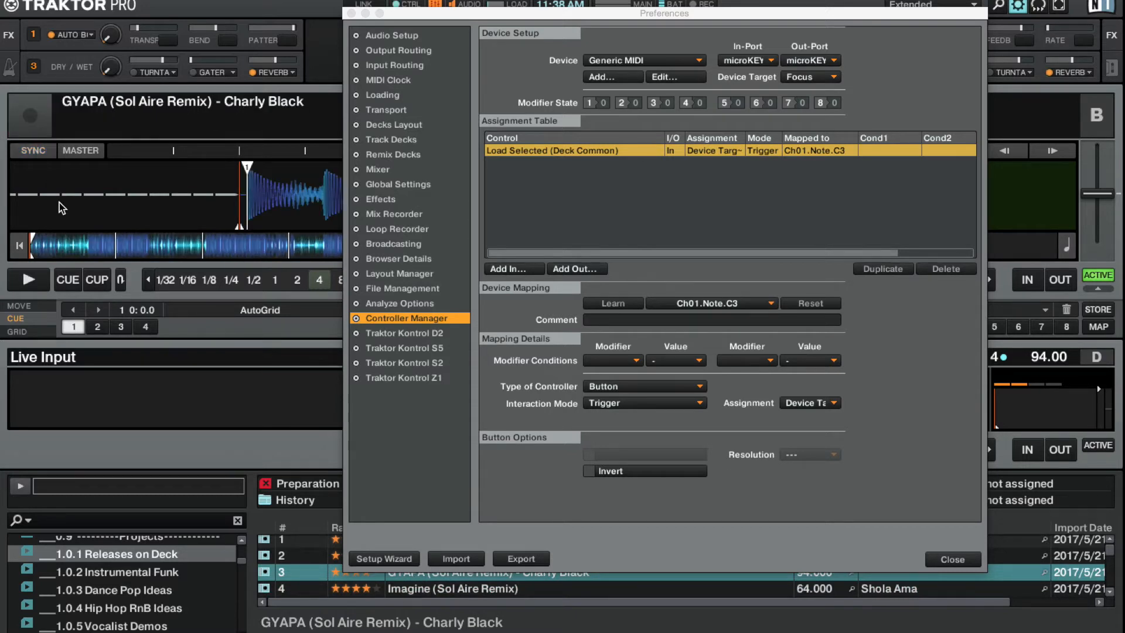
Step: Add the Deck Common control Sync On as an input and learn it to the same note, Ch01.Note.C3
click(493, 271)
mouse_move(506, 269)
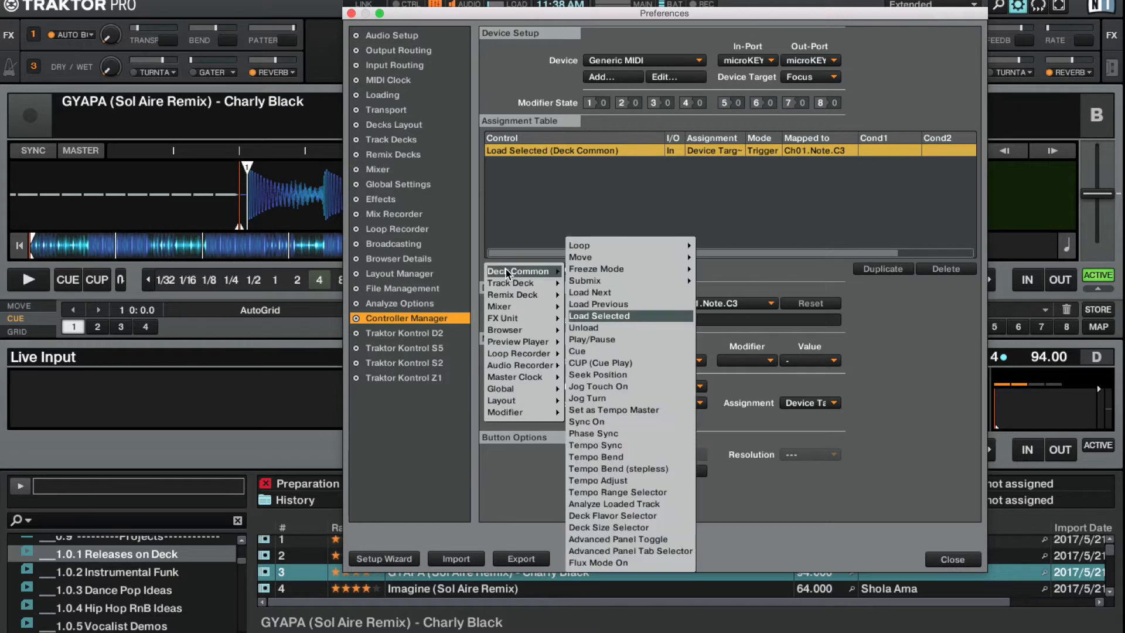
click(604, 421)
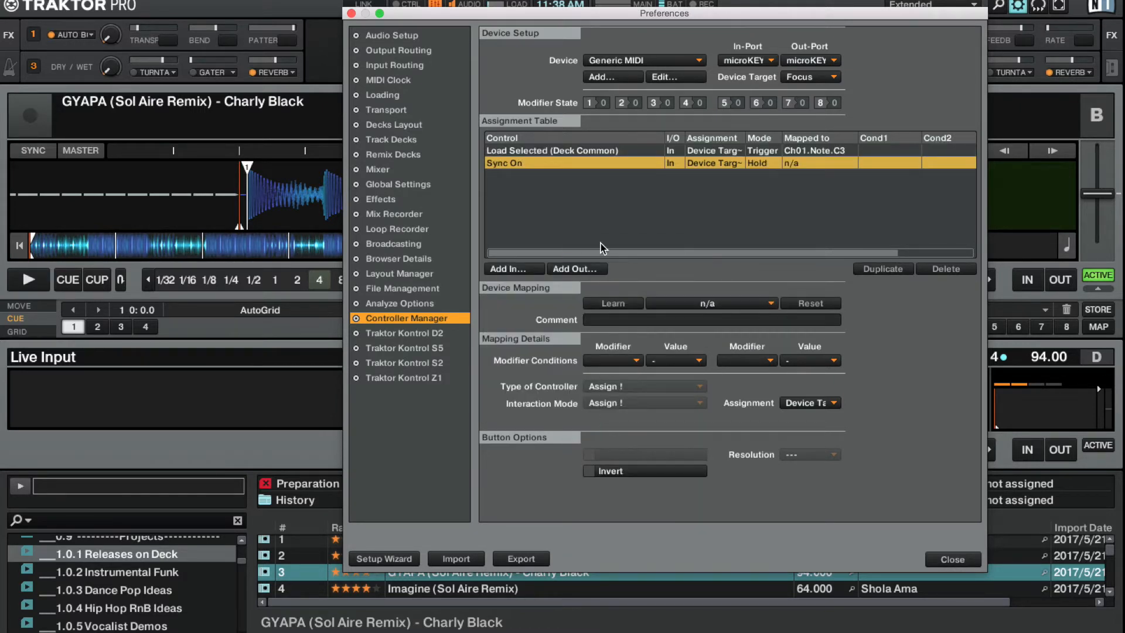
click(604, 303)
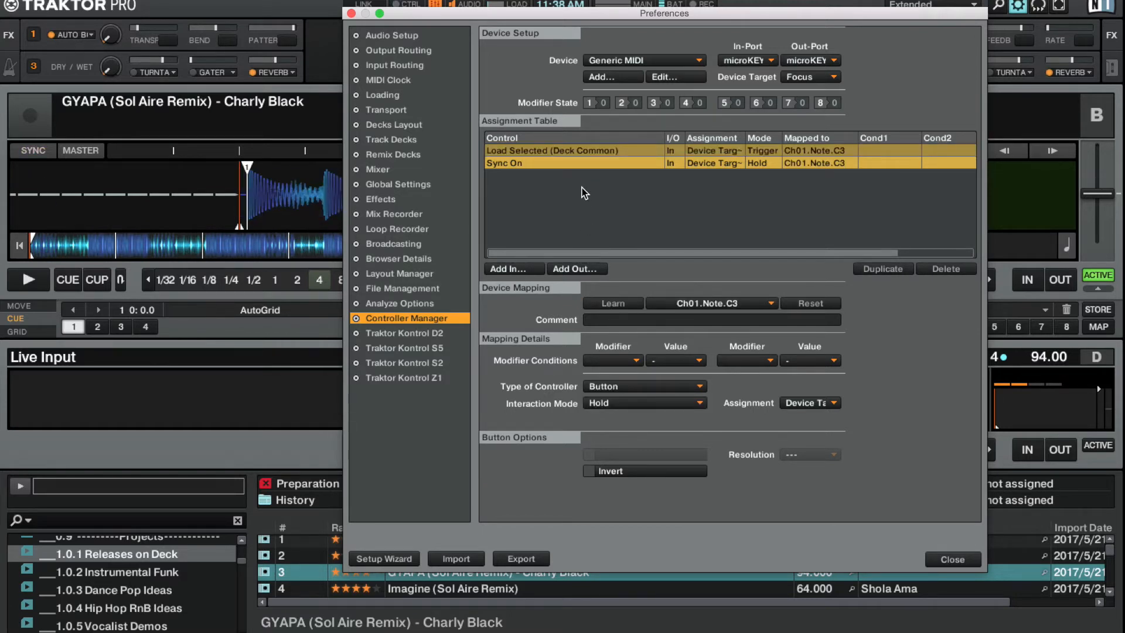
Step: Assign both the Load Selected and the Sync On mappings to Deck A
click(582, 150)
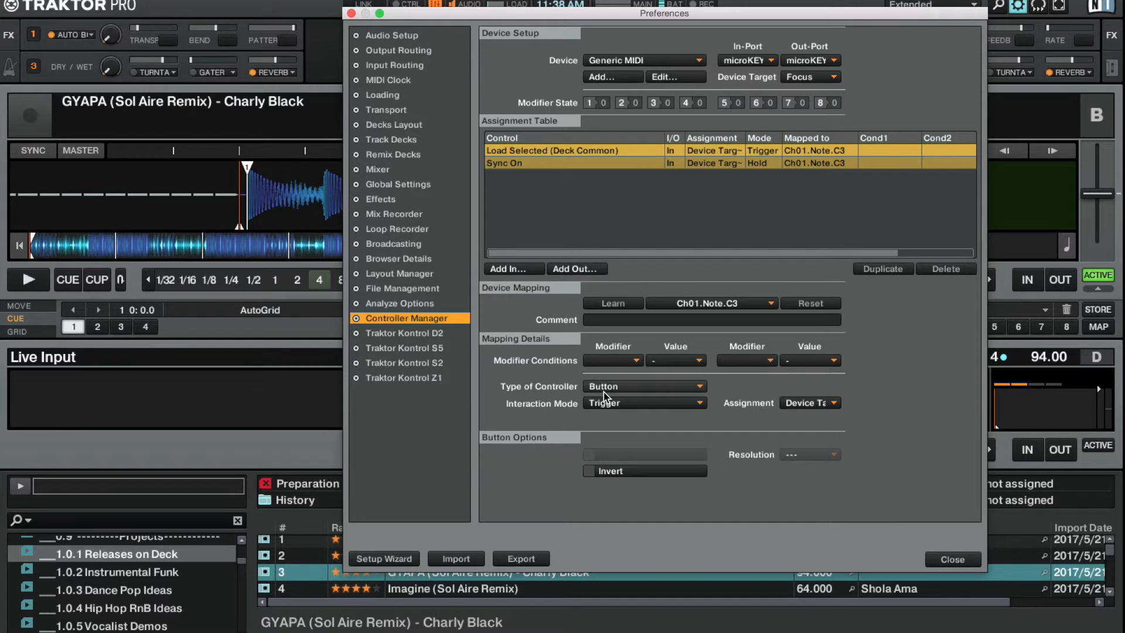
click(548, 163)
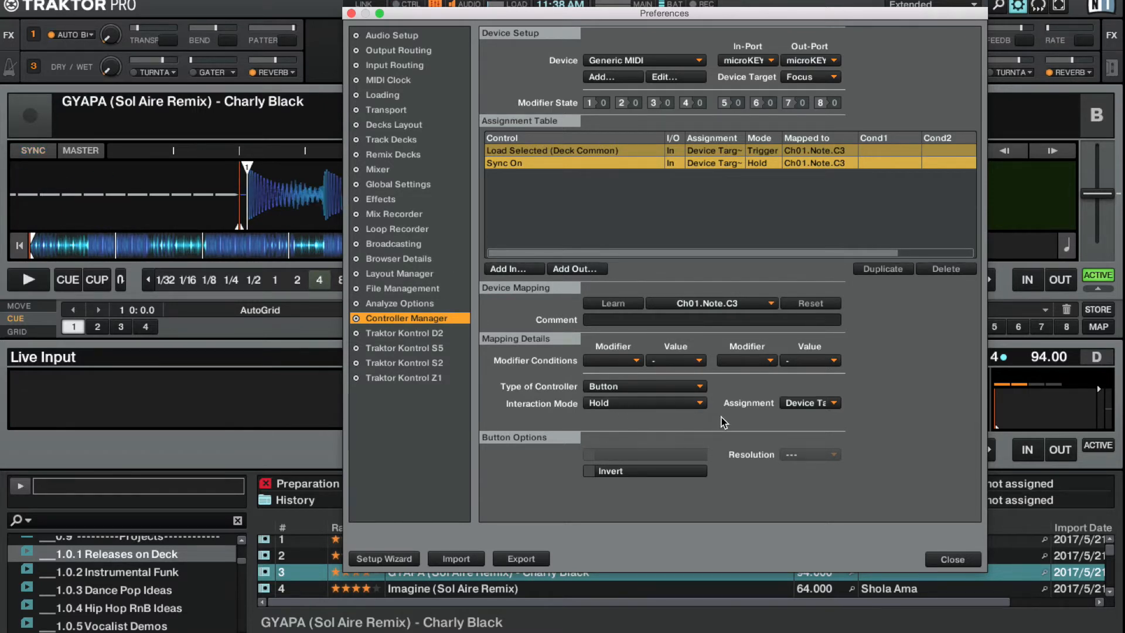
click(616, 152)
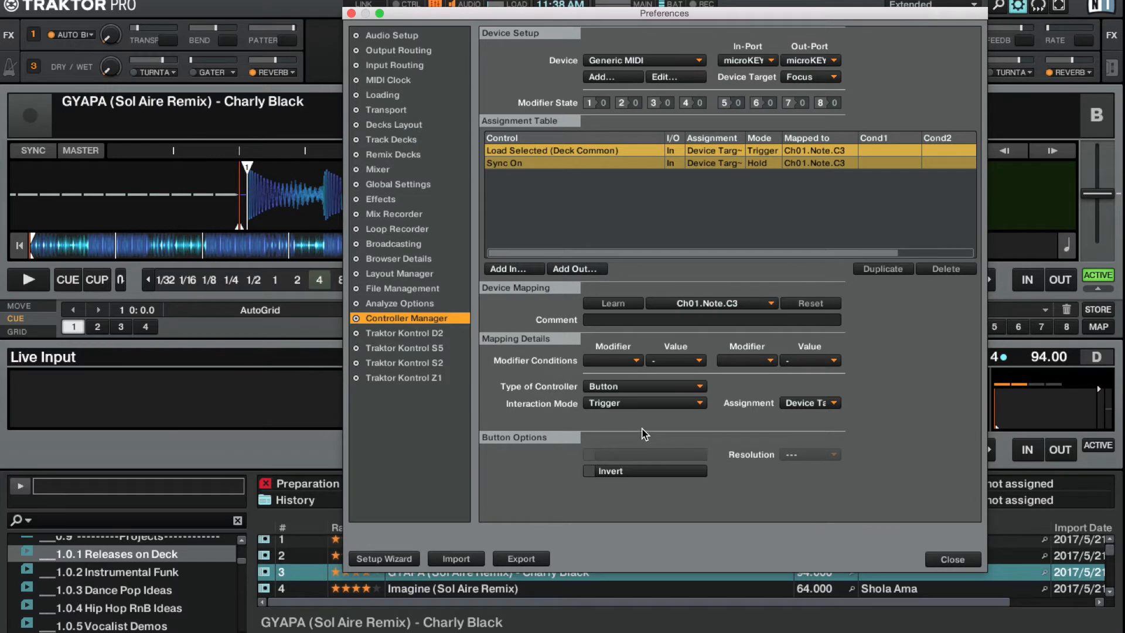
click(796, 403)
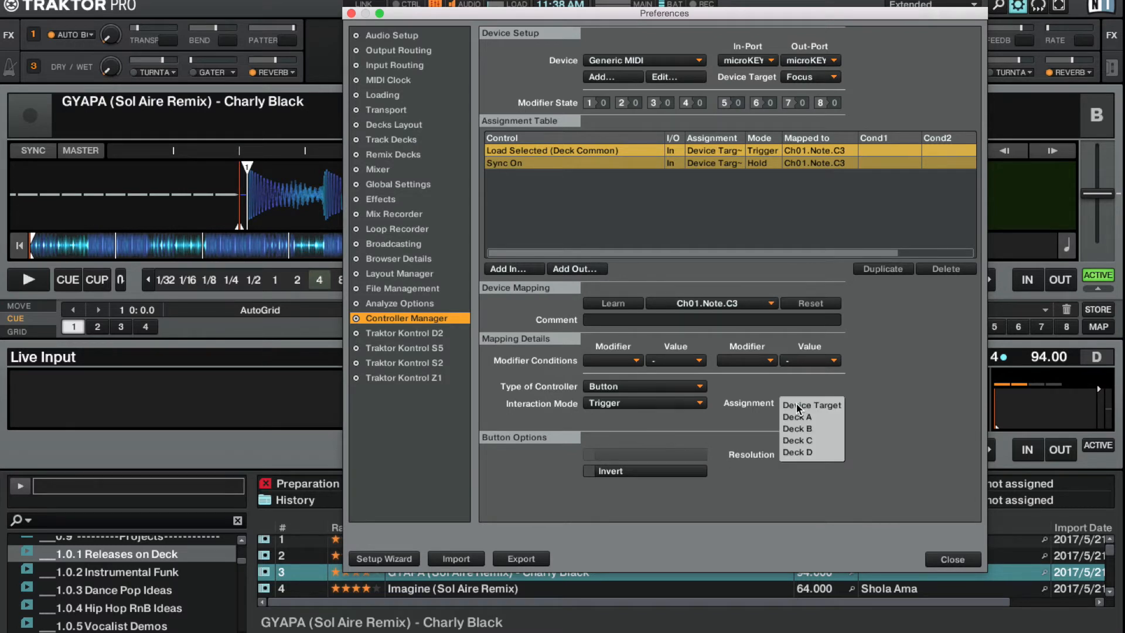
click(798, 417)
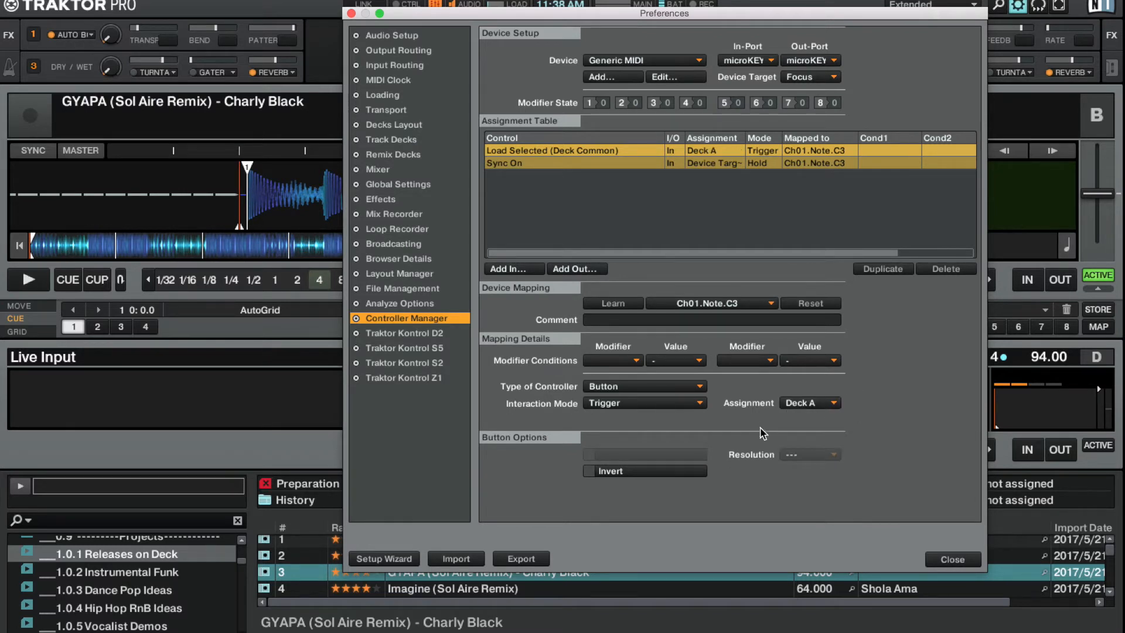
click(499, 163)
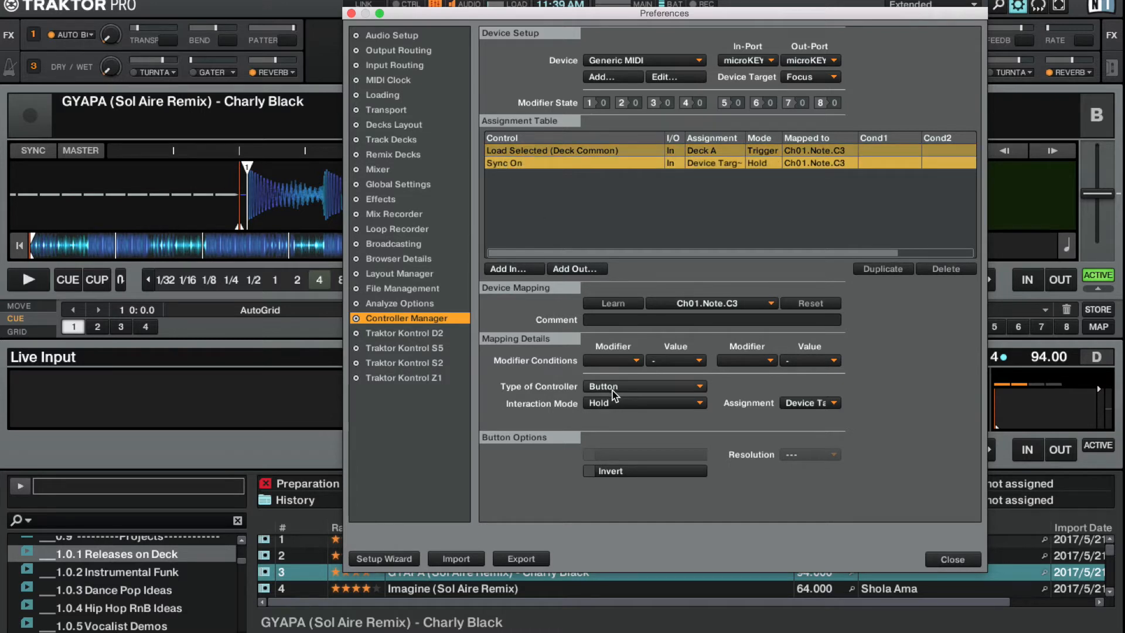
click(821, 403)
click(800, 421)
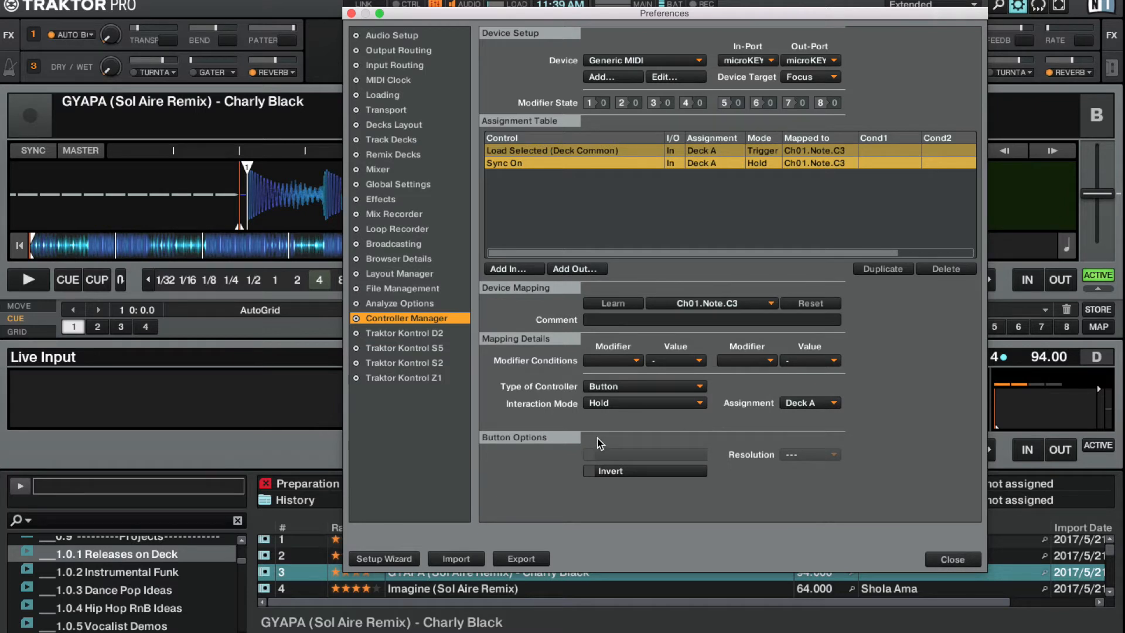
Step: Set the interaction mode of the Sync On mapping to Toggle
click(598, 403)
click(599, 393)
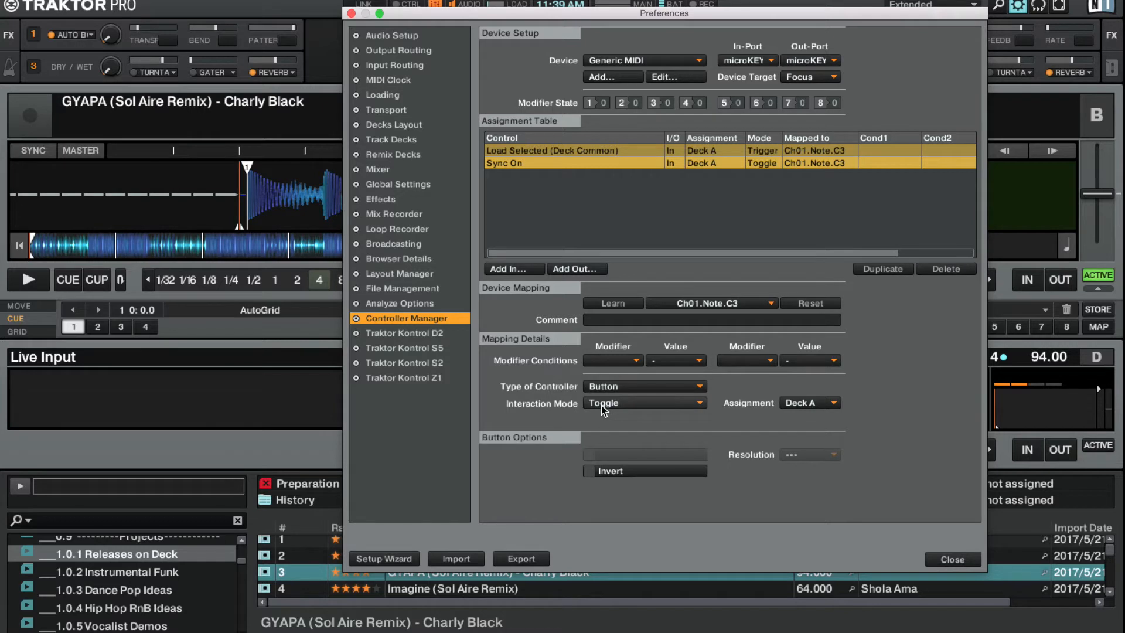
click(604, 404)
click(611, 404)
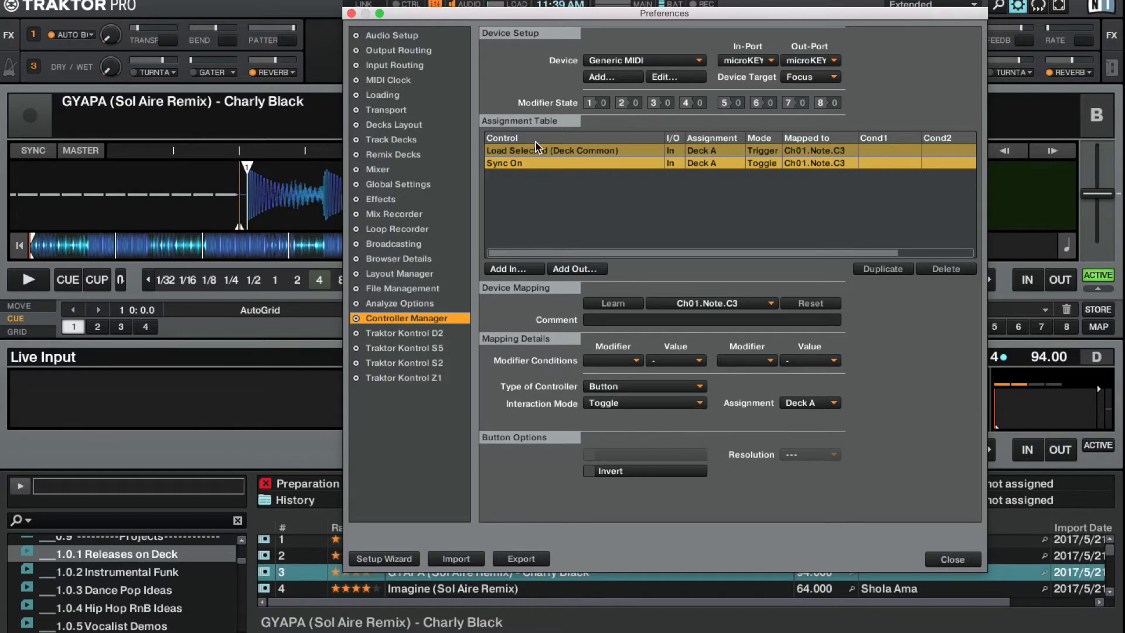
Step: Set the Sync On mapping's interaction mode to Direct with a button value of 1
click(603, 403)
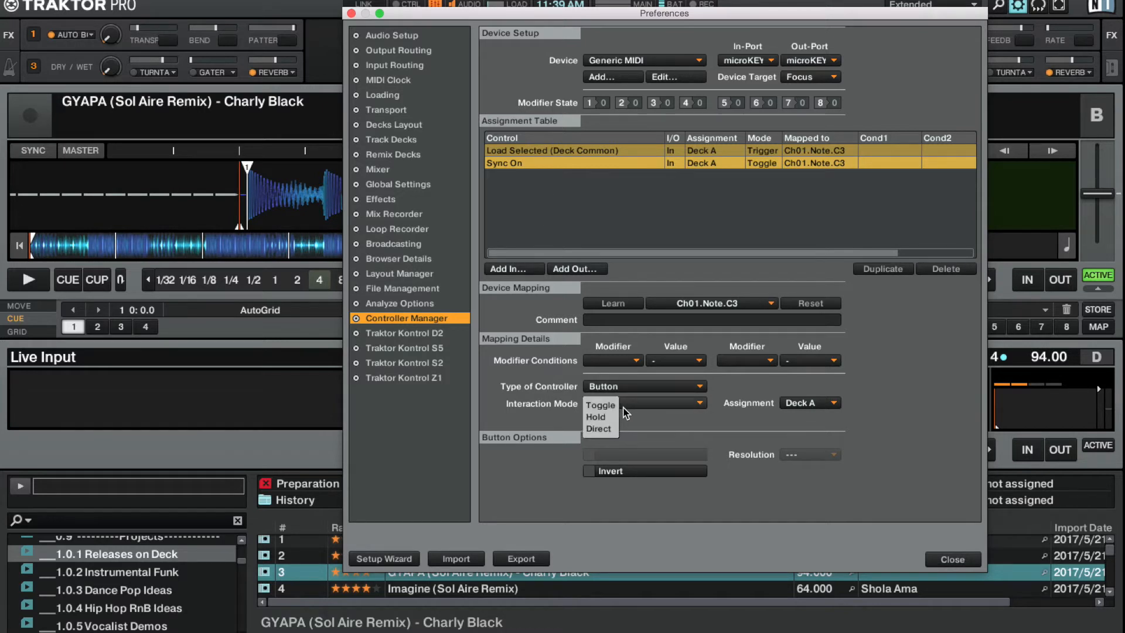
click(610, 433)
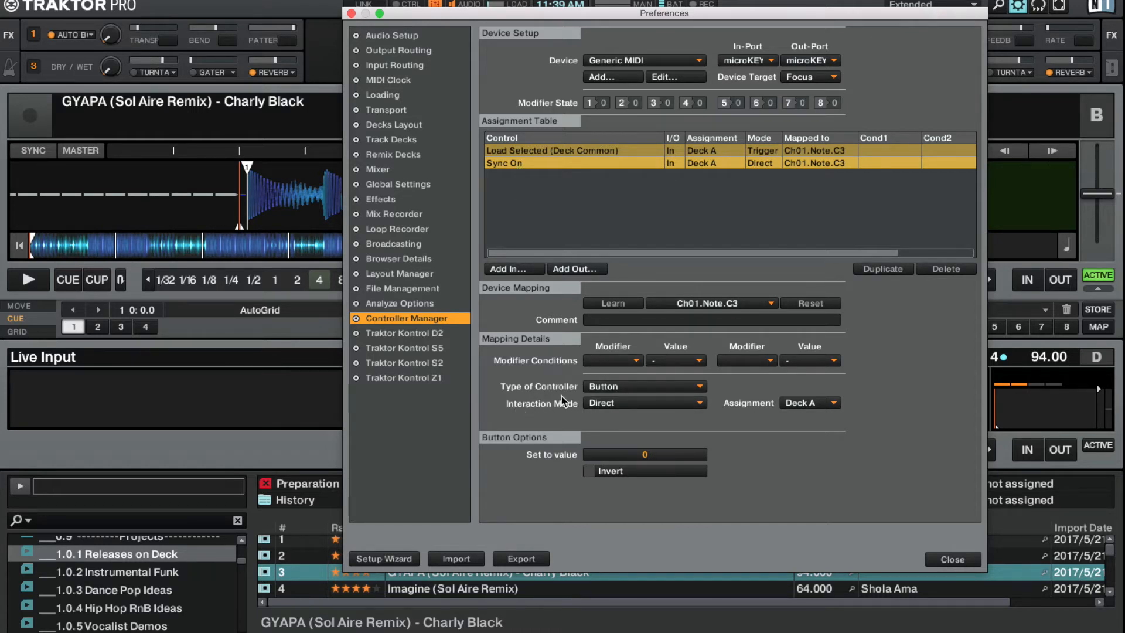
click(603, 402)
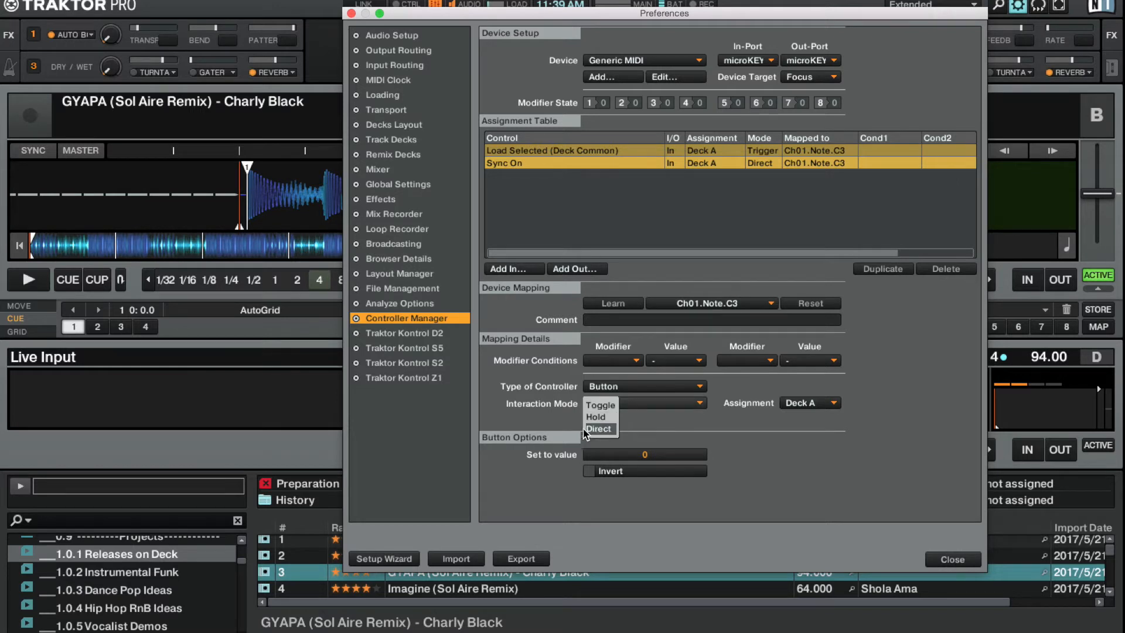
click(597, 431)
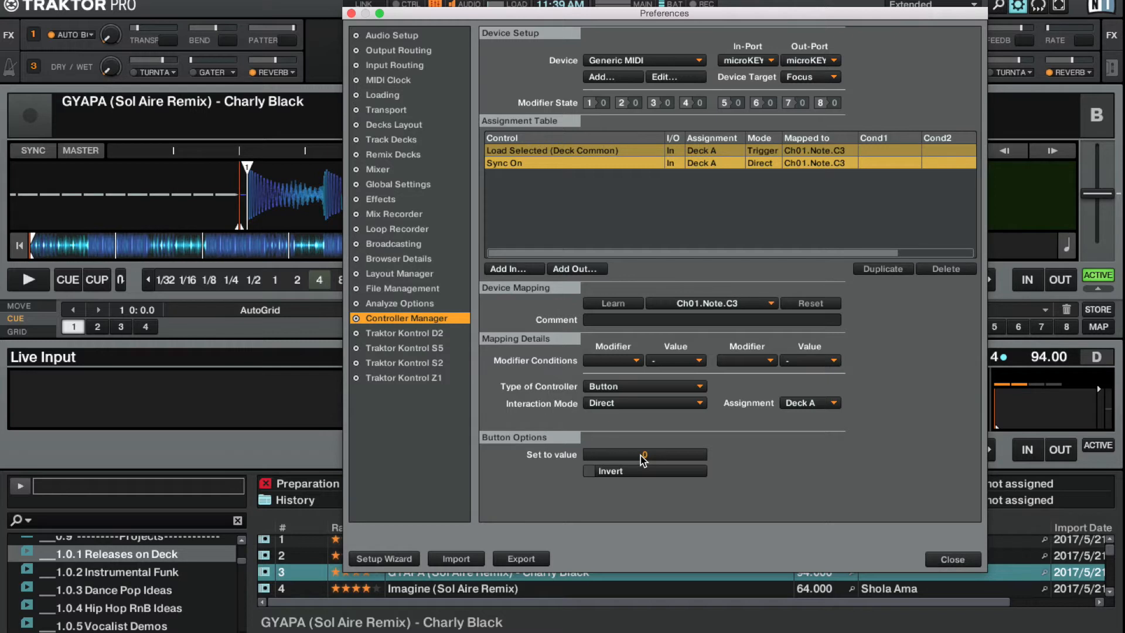
drag(643, 460, 646, 422)
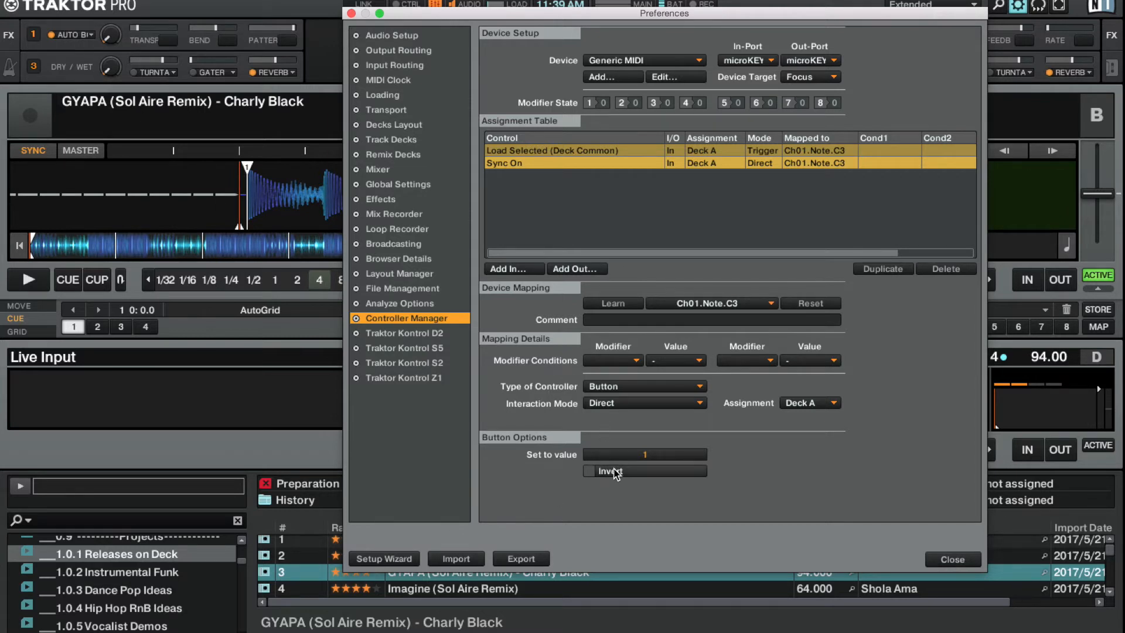
Step: Switch the track browser selection to Imagine (Sol Aire Remix) and back to GYAPA (Sol Aire Remix)
click(401, 589)
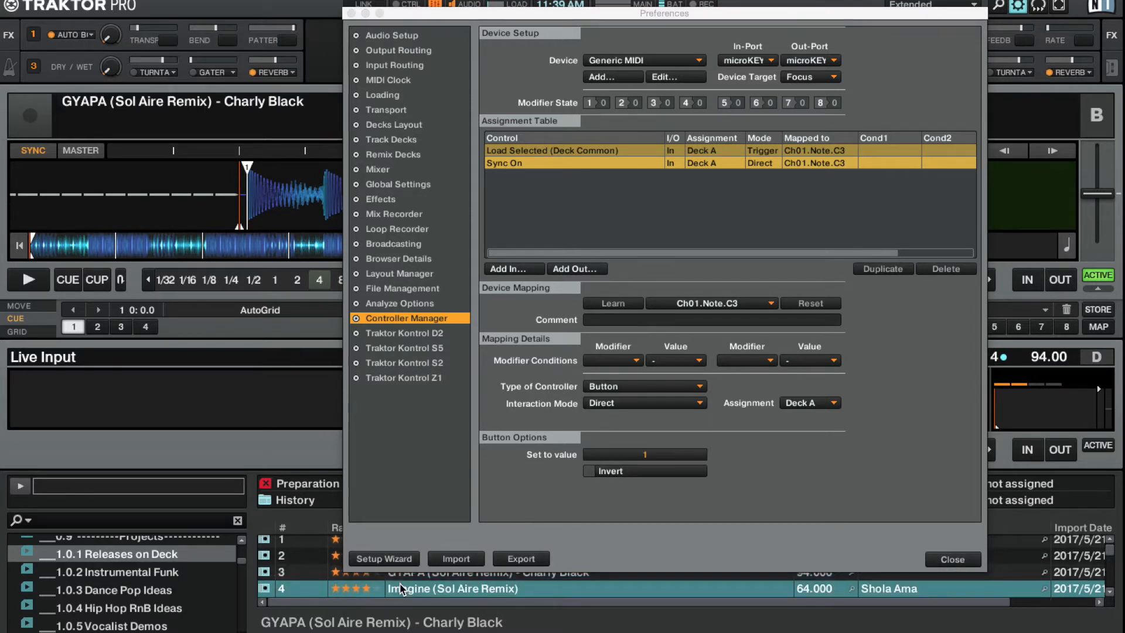
click(401, 577)
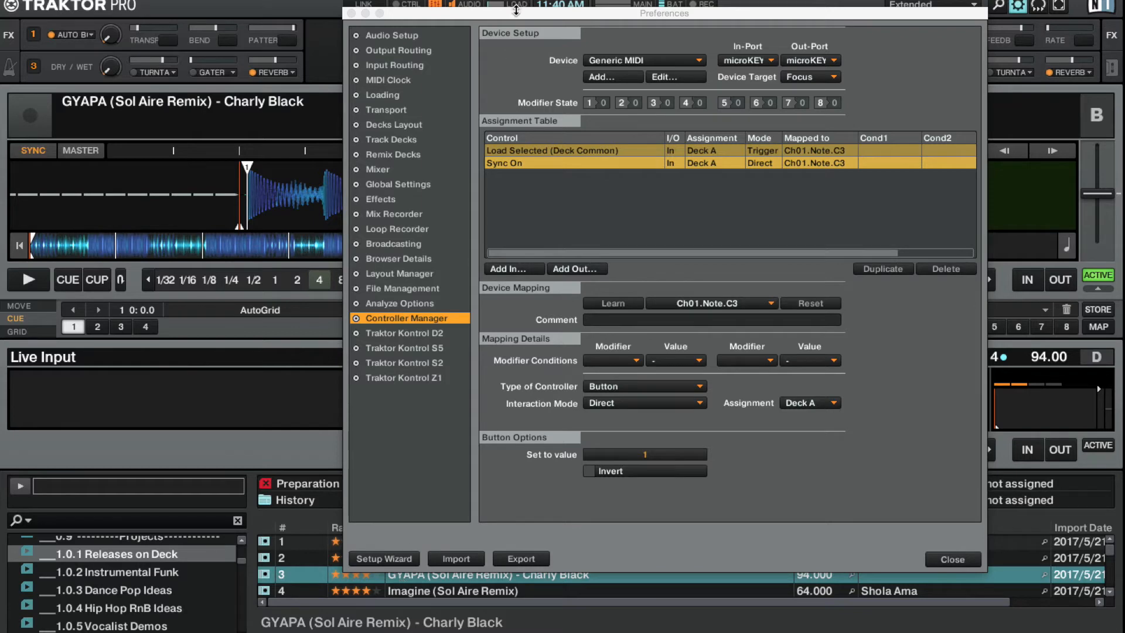
drag(516, 16, 522, 13)
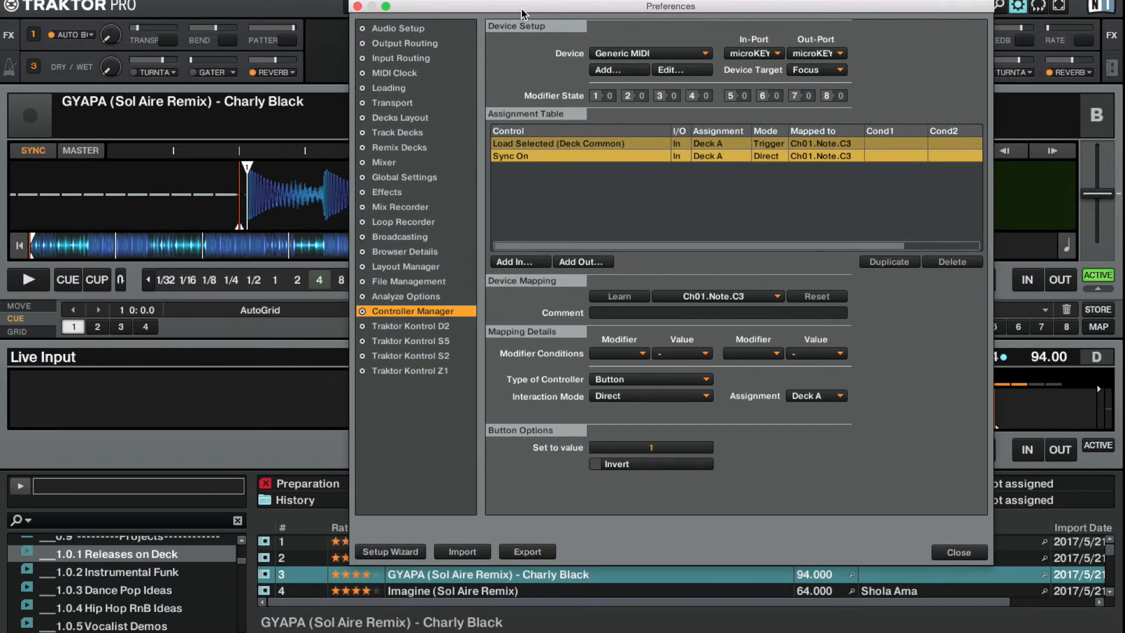
Step: Add two Tempo Adjust input mappings from the Deck Common controls
click(525, 259)
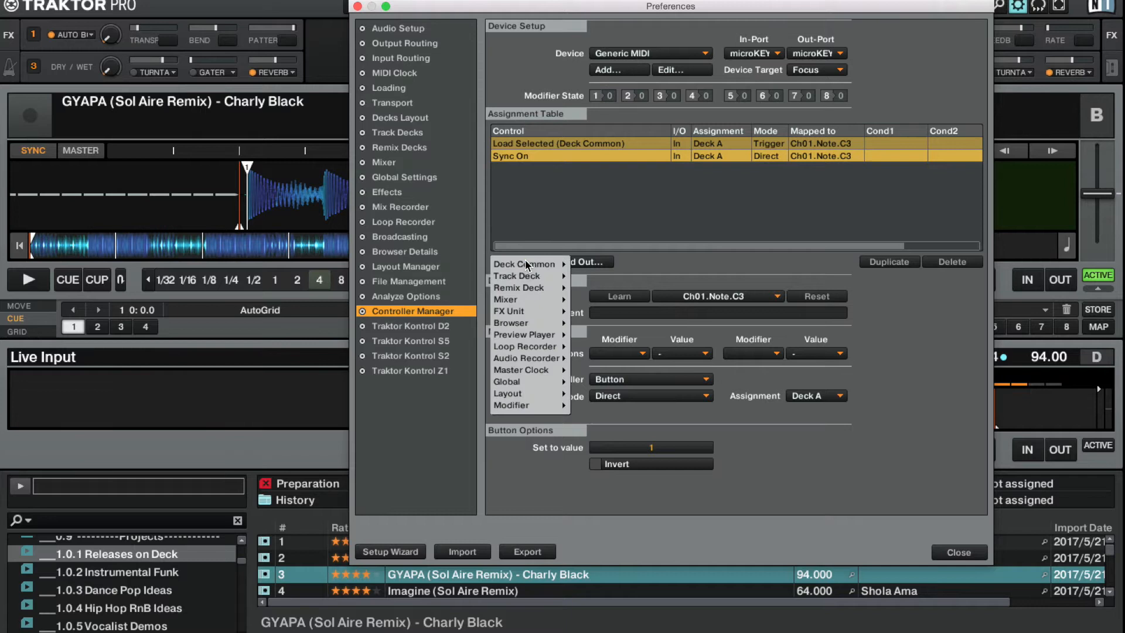
mouse_move(526, 259)
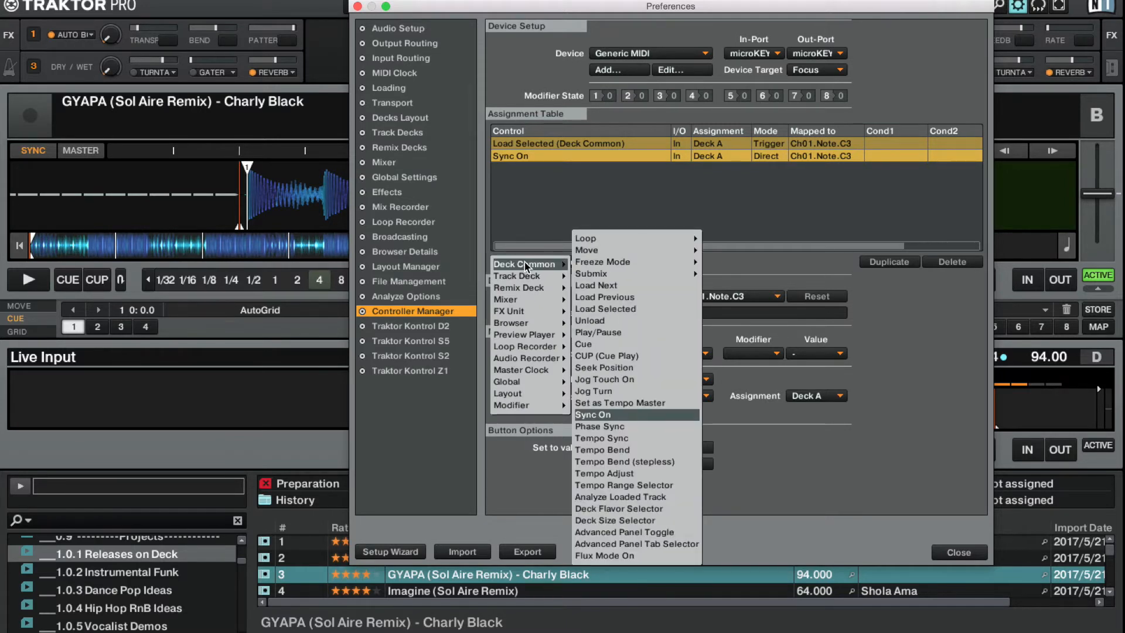
click(628, 473)
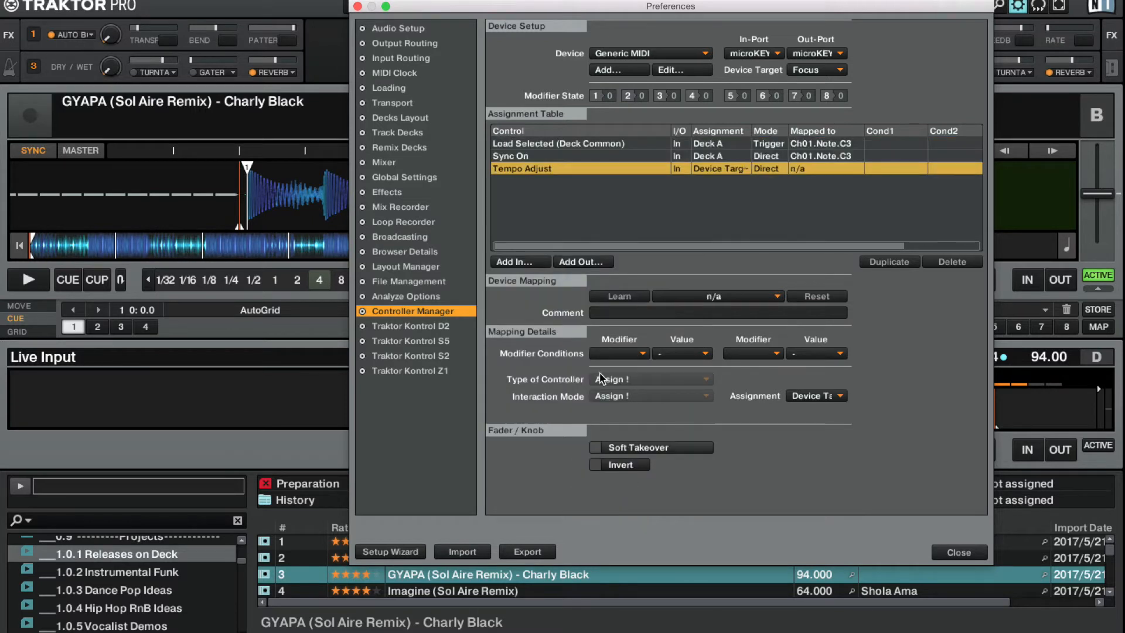
click(529, 262)
mouse_move(529, 264)
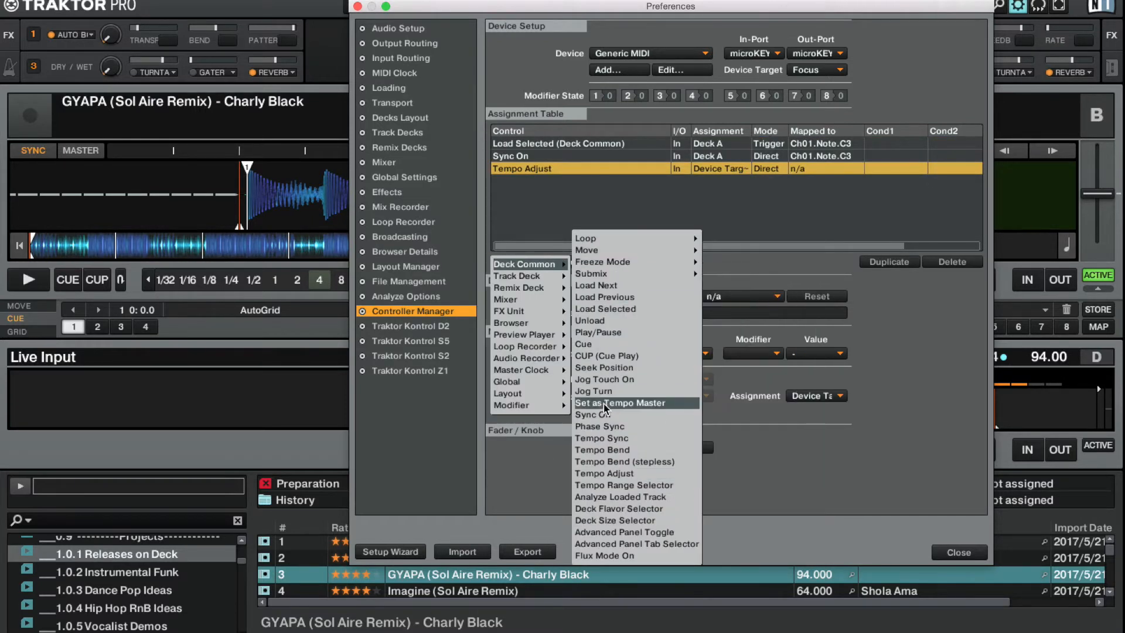
click(606, 473)
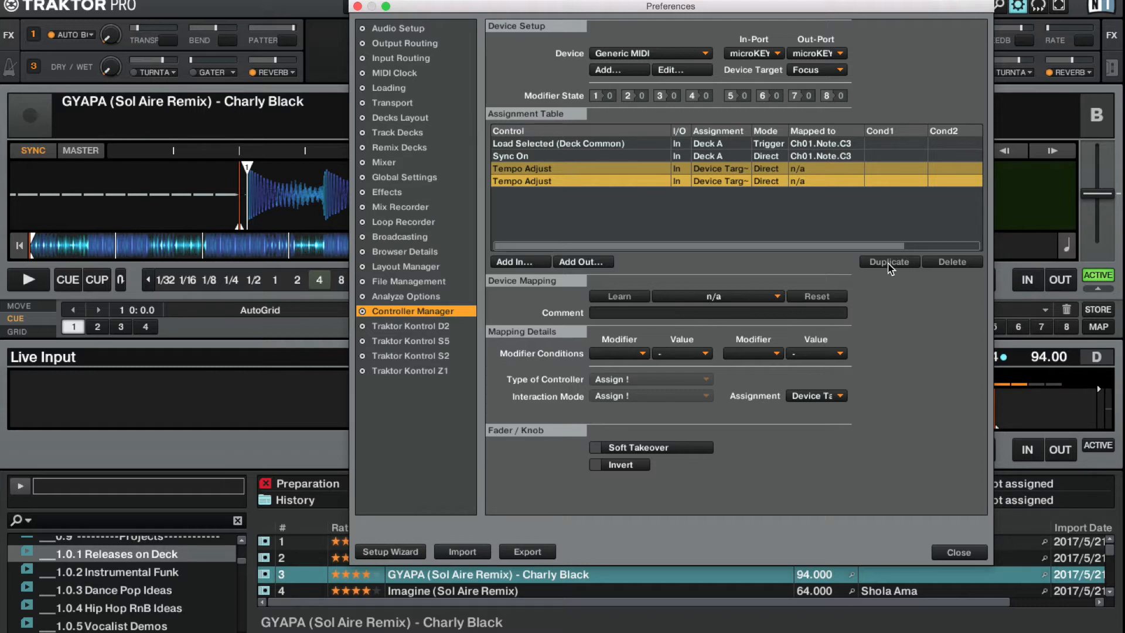
Step: Learn both Tempo Adjust mappings to Ch01.Note.D3 on the MIDI keyboard
click(516, 174)
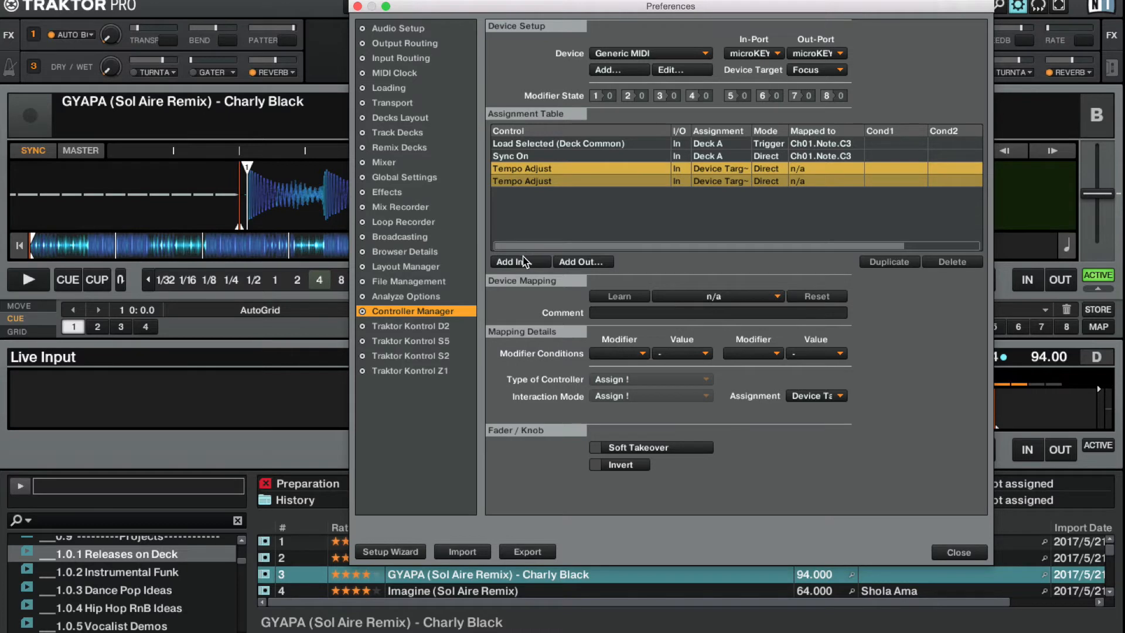
click(615, 299)
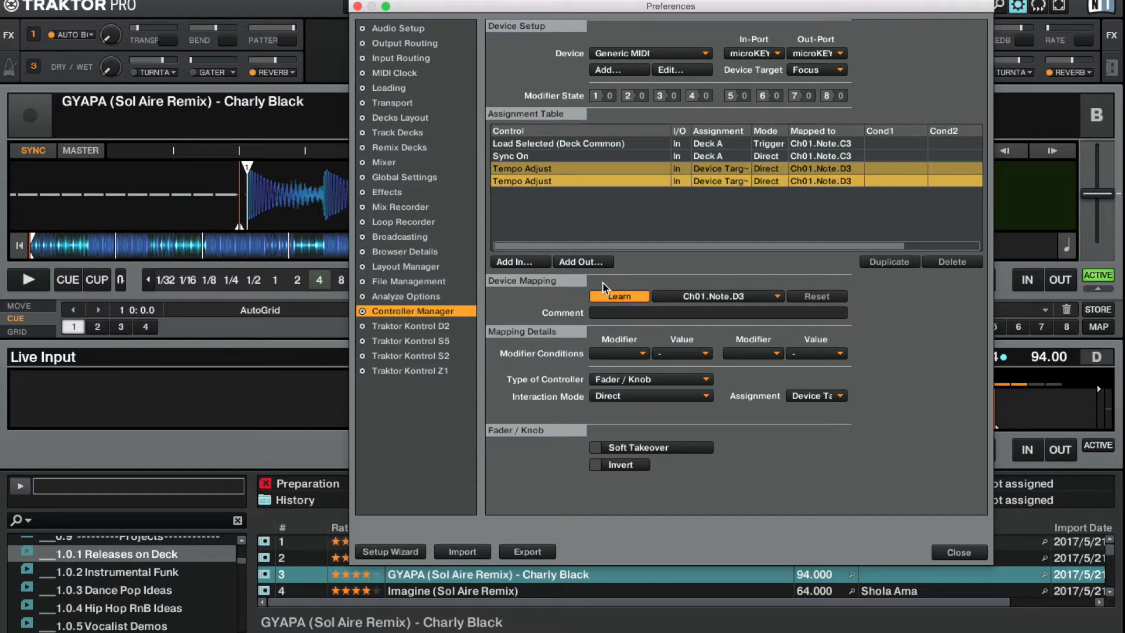
click(614, 298)
Step: Add Modifier #1 as an input mapping and learn it to the same note, Ch01.Note.D3
click(527, 263)
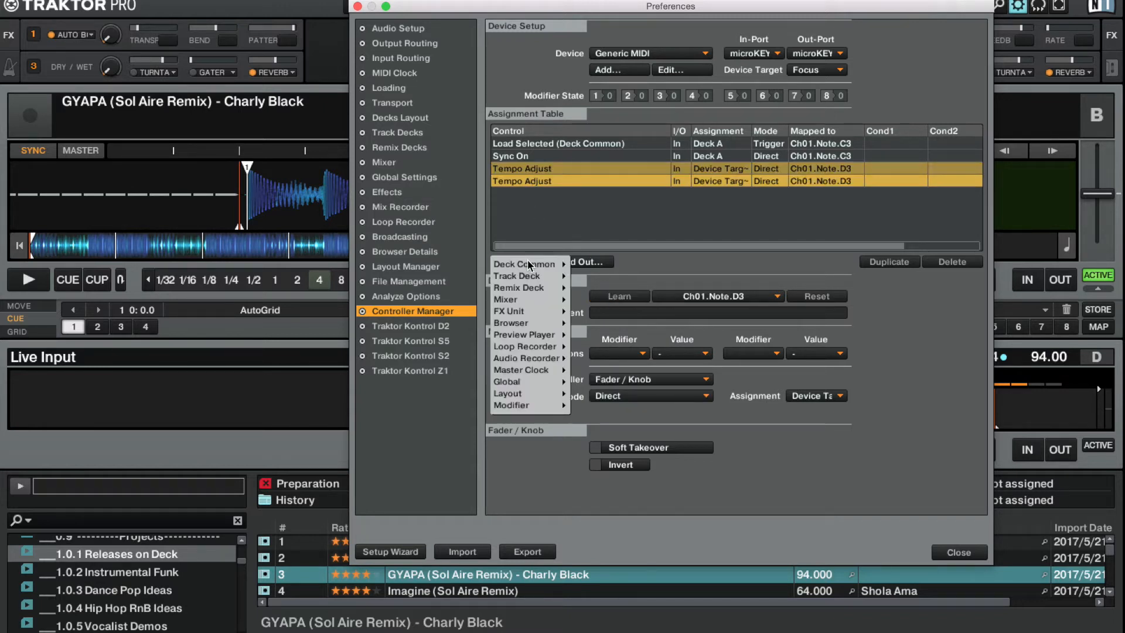
mouse_move(560, 404)
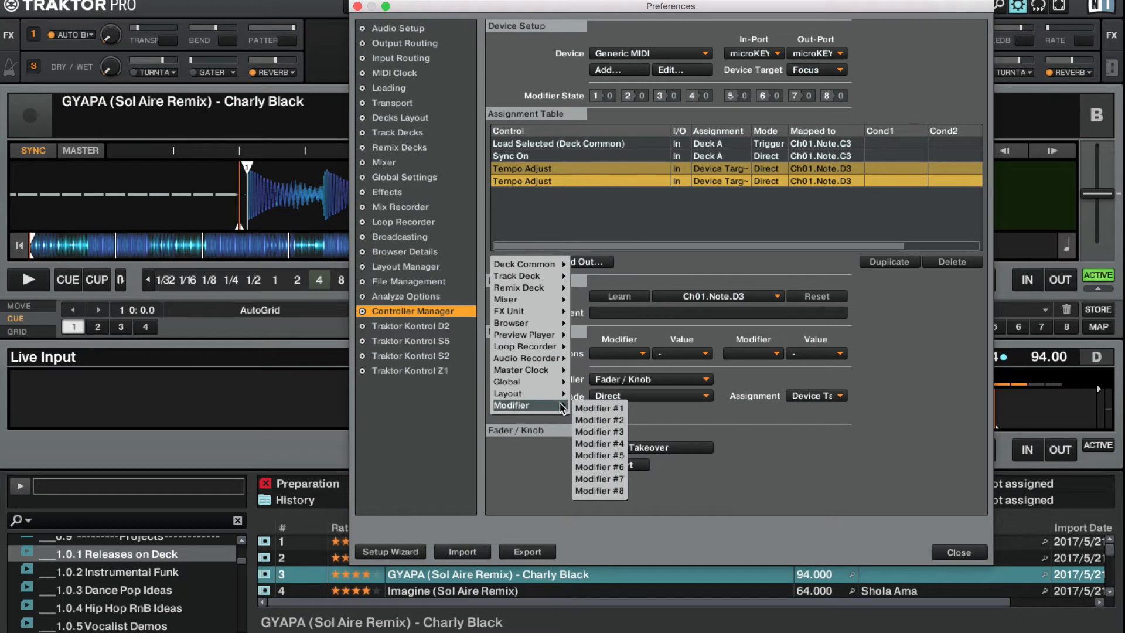
click(599, 409)
click(604, 298)
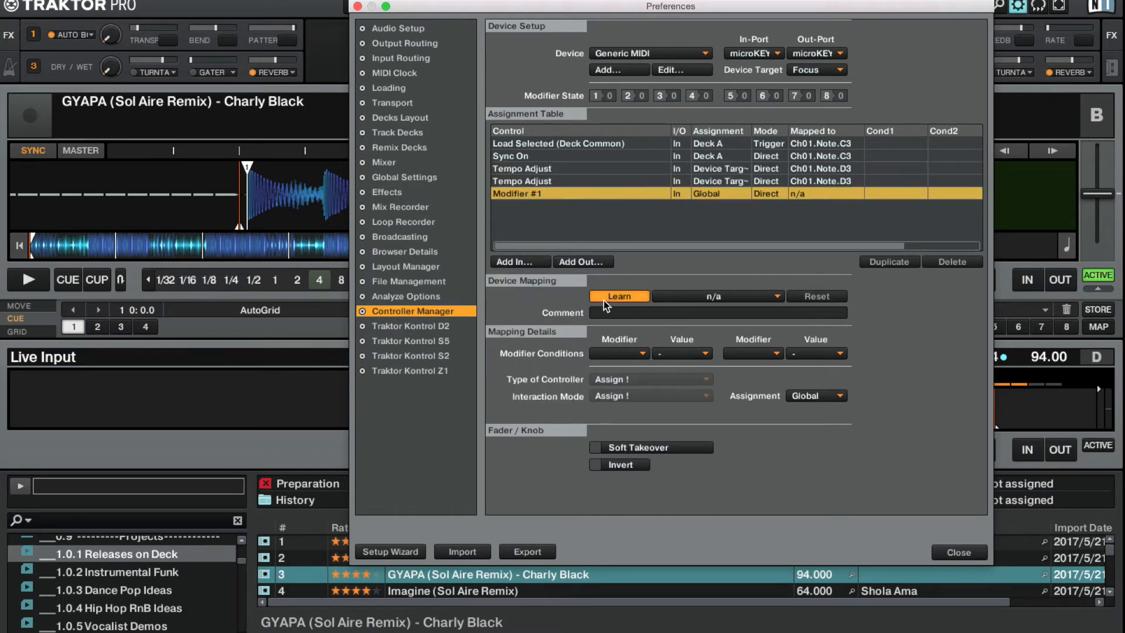
click(604, 299)
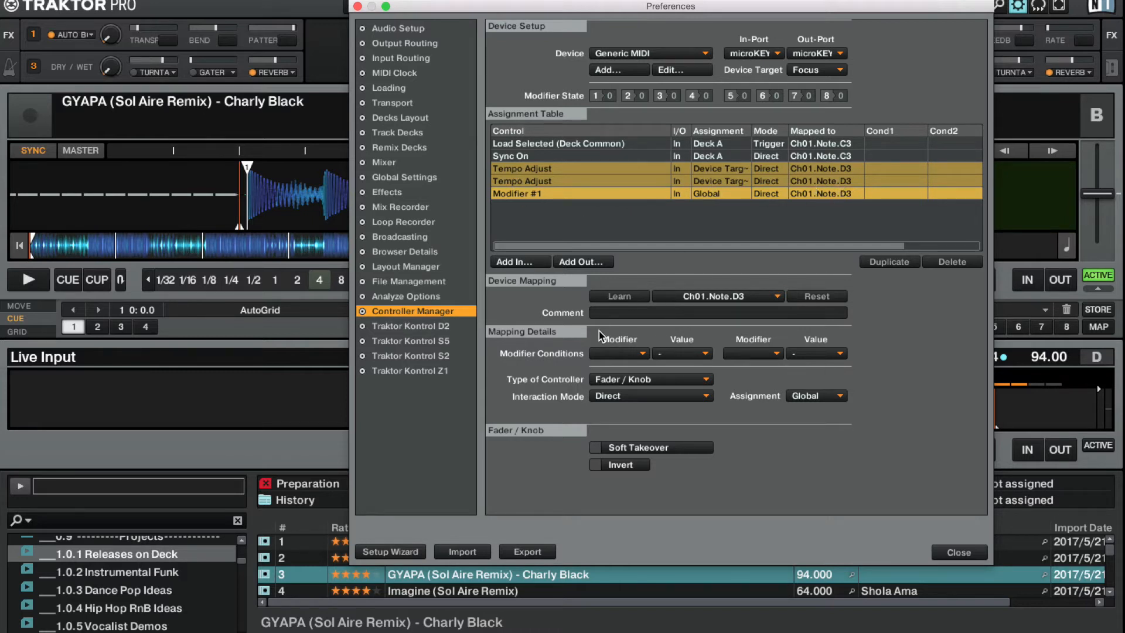
Step: Configure the first Tempo Adjust mapping as a Button with Inc interaction mode and Auto Repeat enabled
click(508, 170)
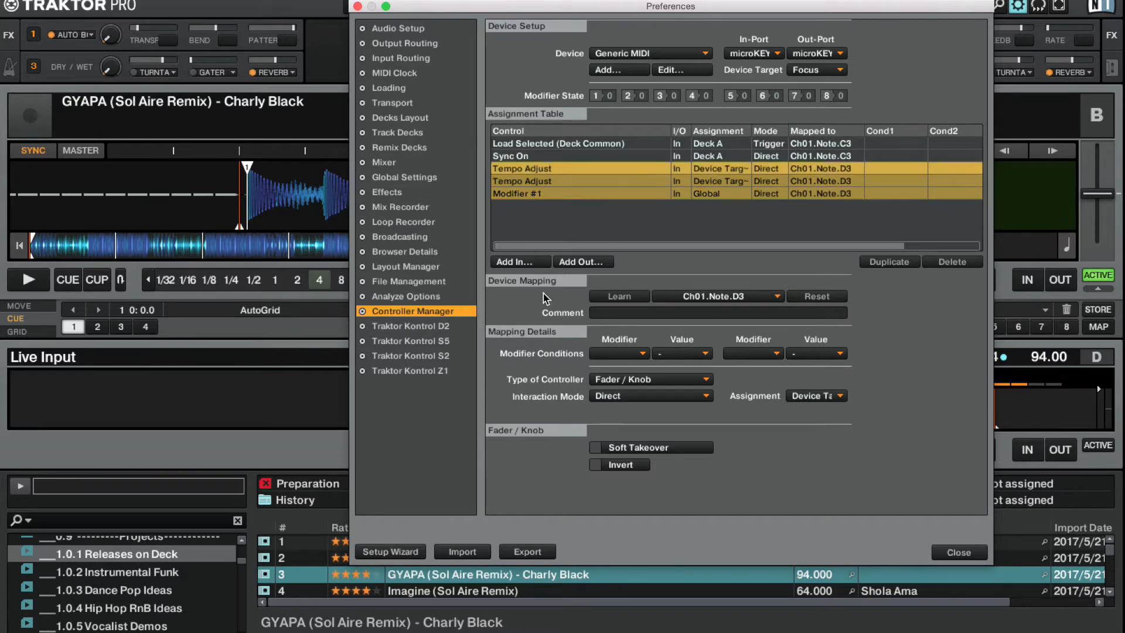
click(629, 379)
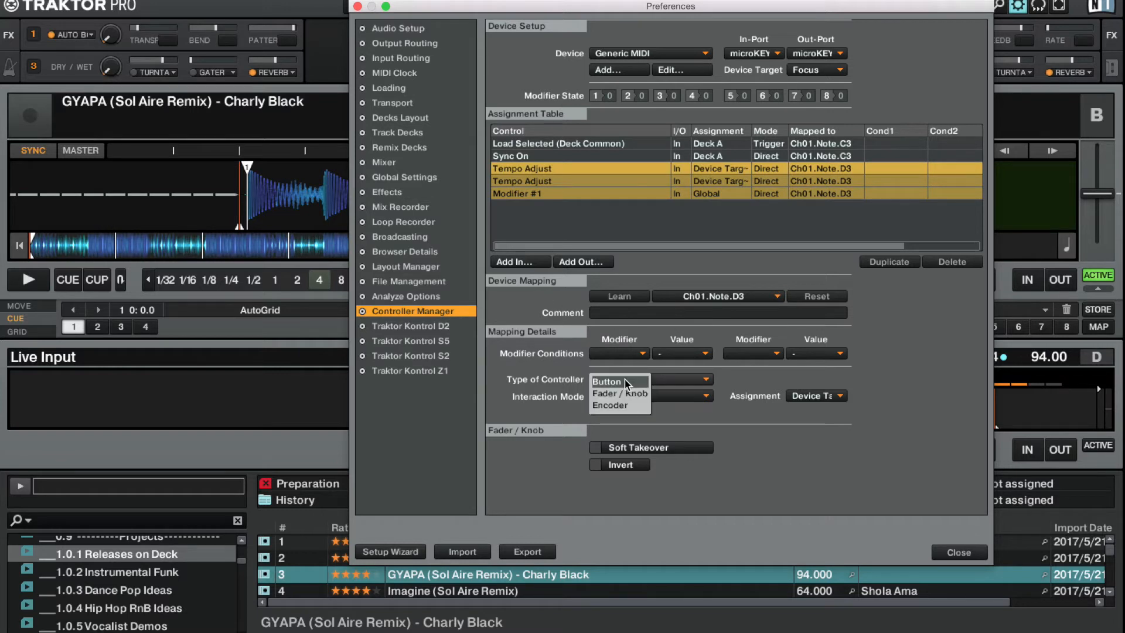
click(624, 380)
click(627, 396)
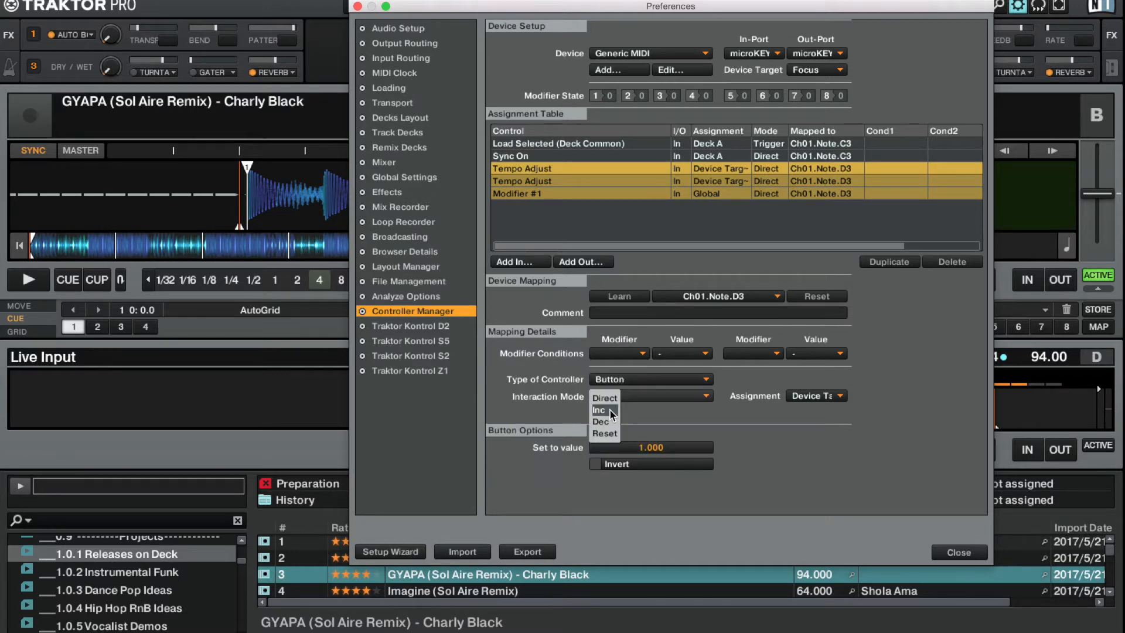
click(610, 410)
click(596, 447)
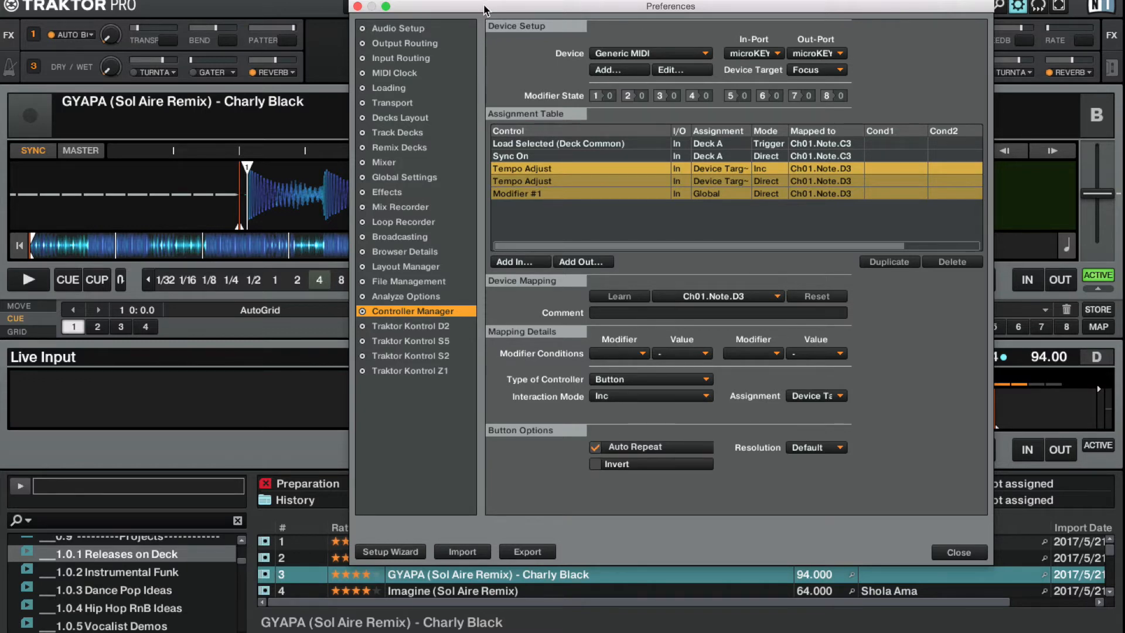
Step: Move the Preferences window clear of Deck A and play, stop and restart its track to test the tempo mapping
drag(485, 10, 630, 0)
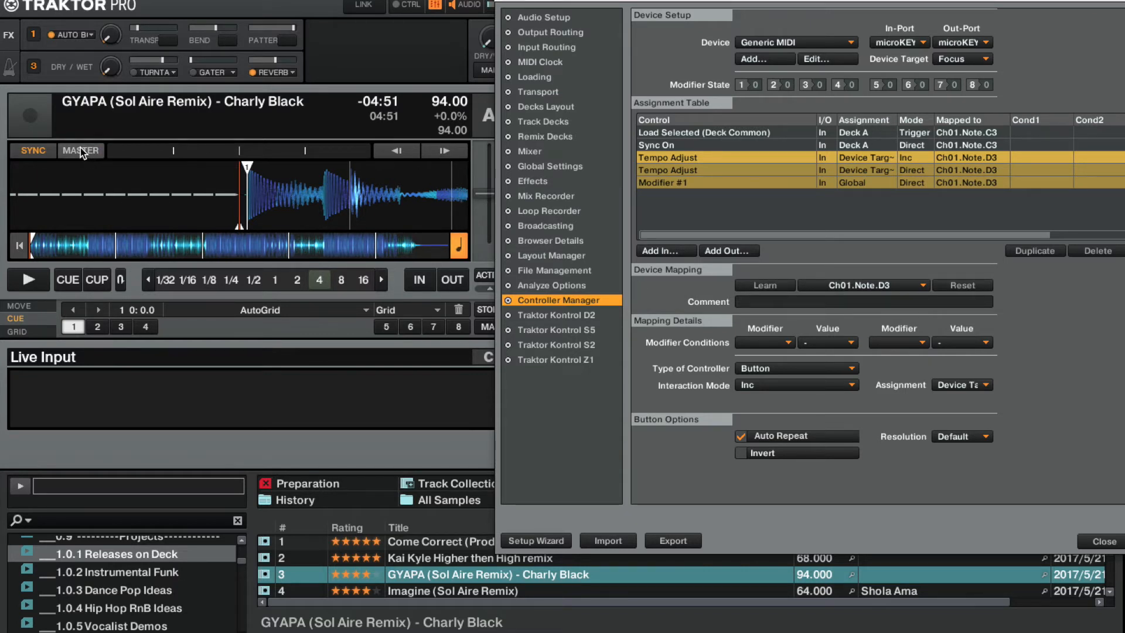
click(31, 279)
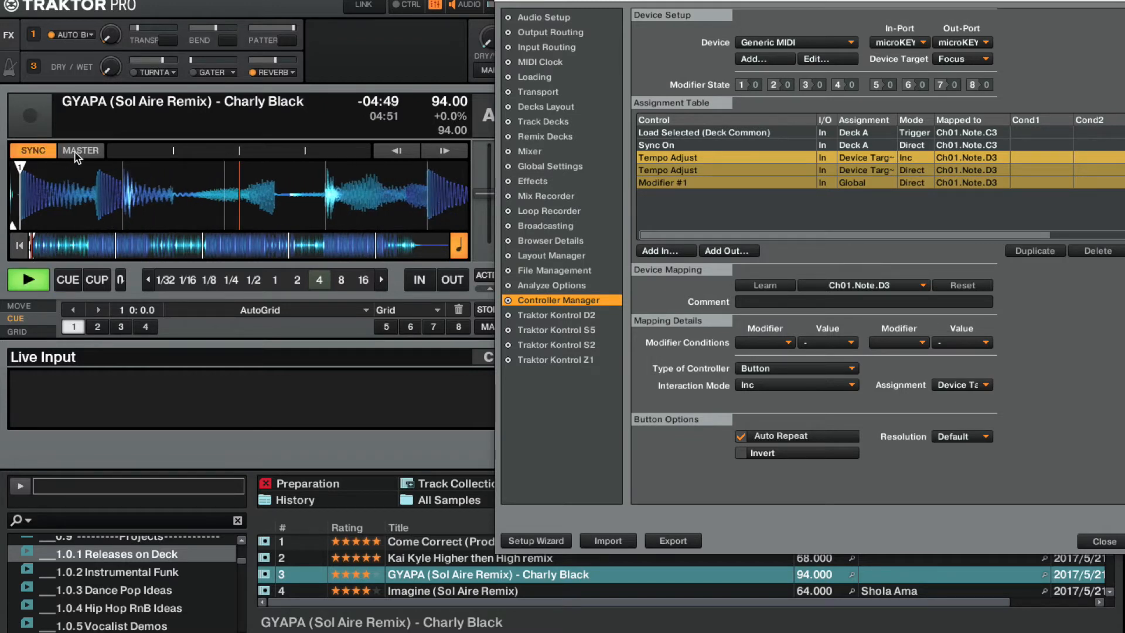
click(27, 288)
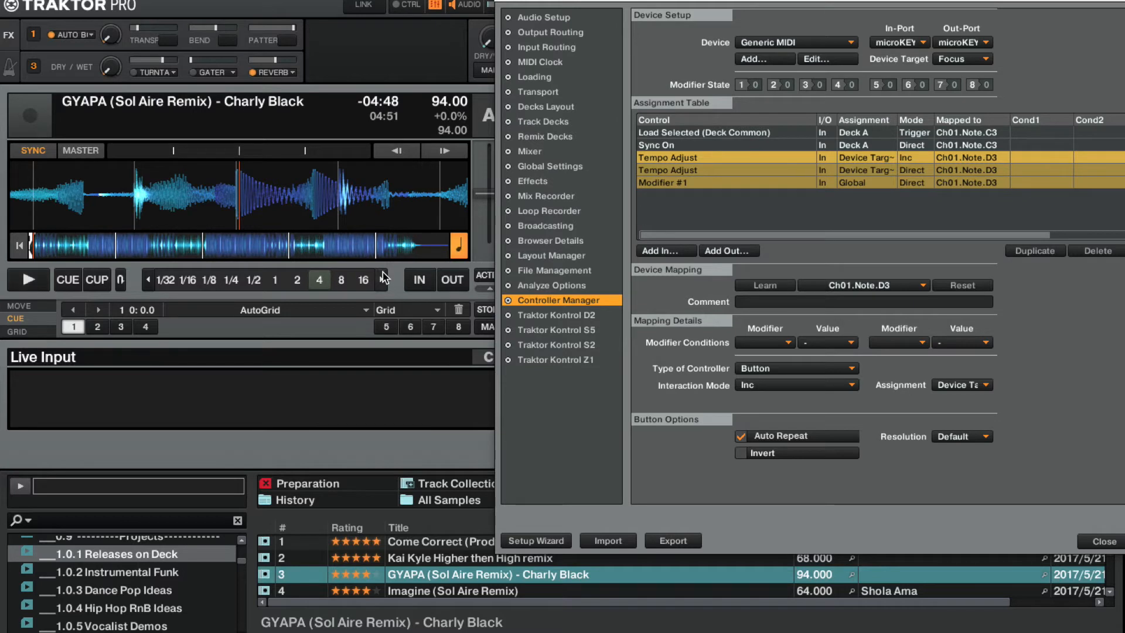
click(28, 280)
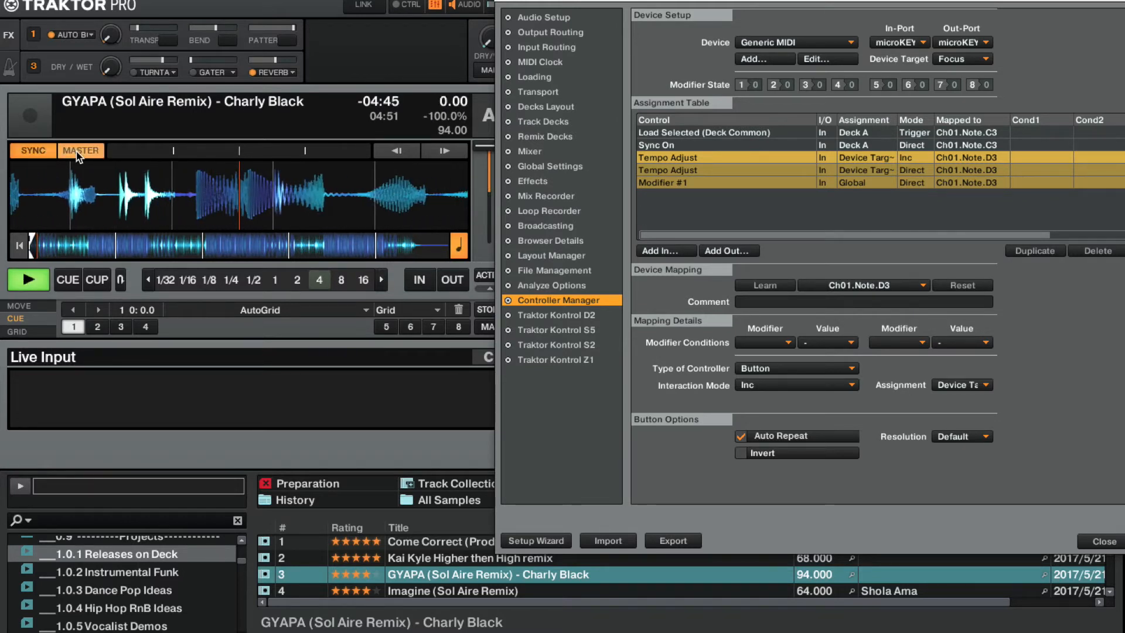
Step: Set the resolution of the first Tempo Adjust mapping to Fine
click(956, 440)
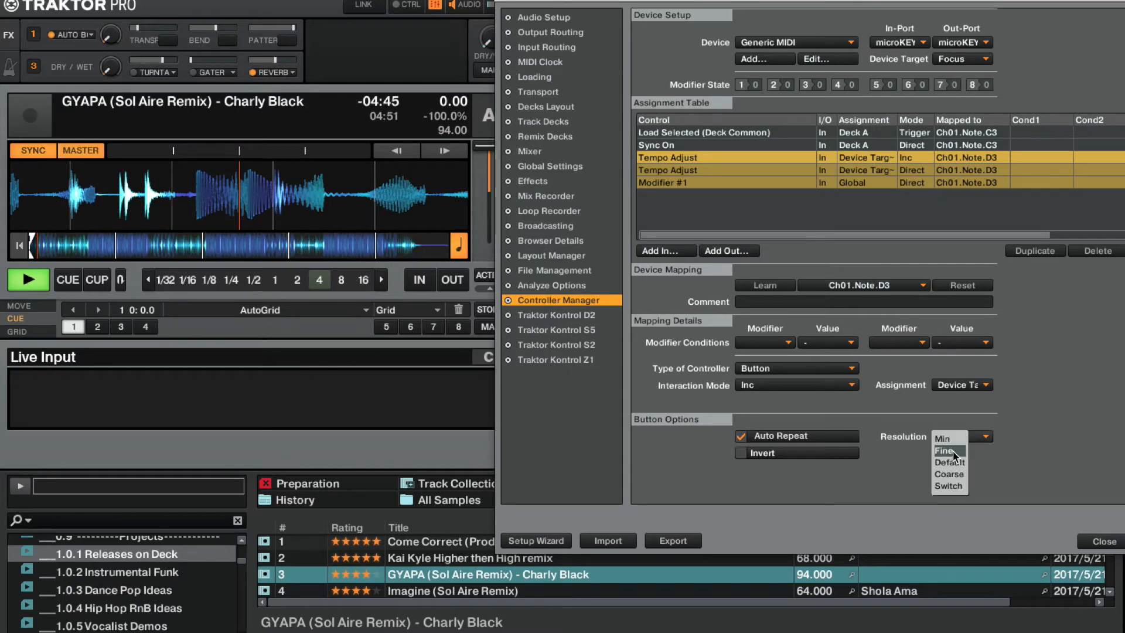
click(950, 450)
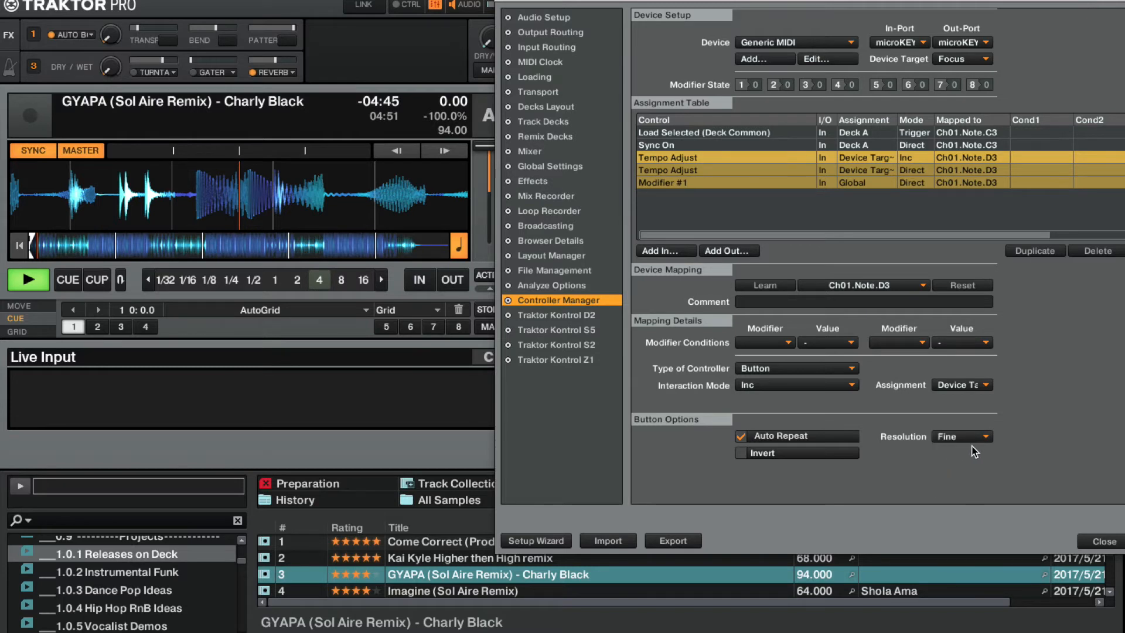
Step: Configure the second Tempo Adjust mapping as a Button with Dec interaction mode, enabling both Auto Repeat and Invert
click(676, 171)
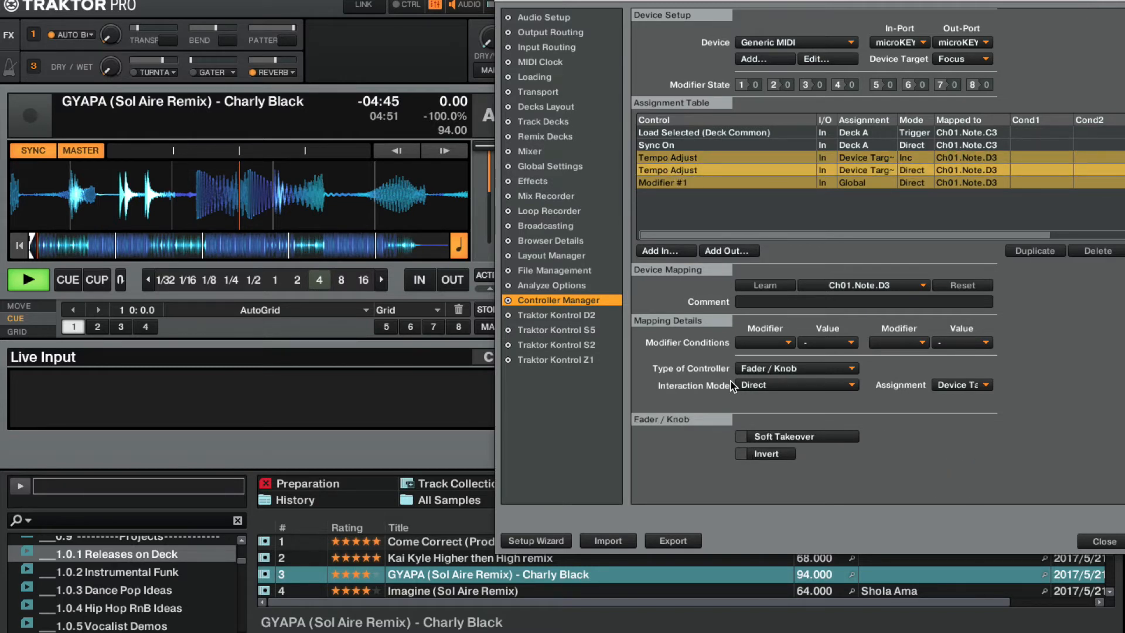
click(752, 369)
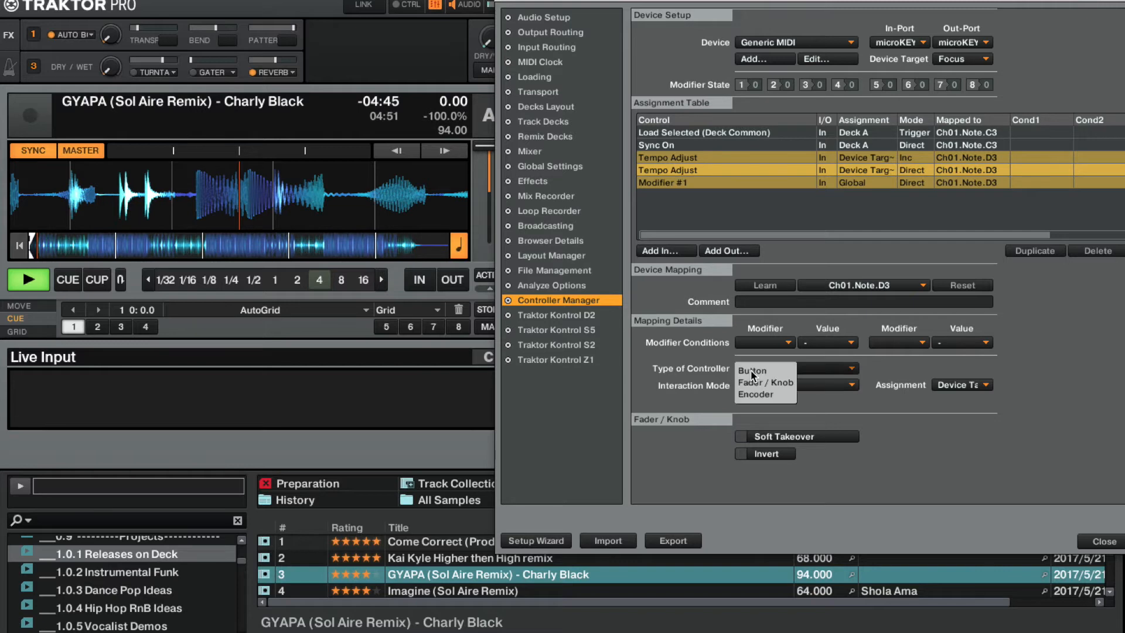
click(754, 379)
click(762, 384)
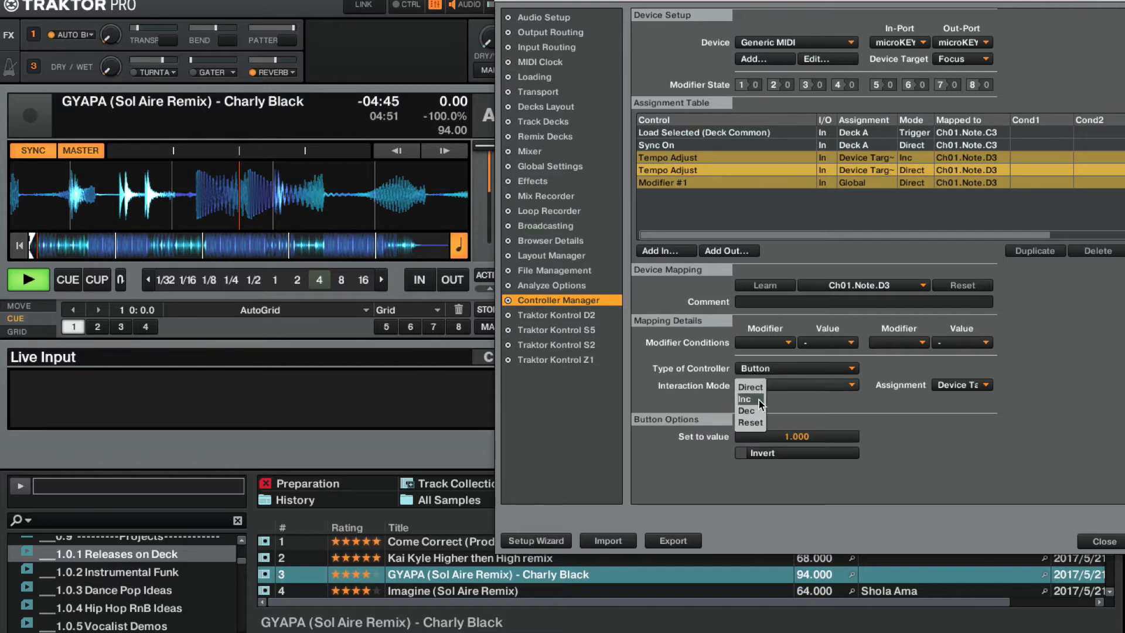
click(757, 409)
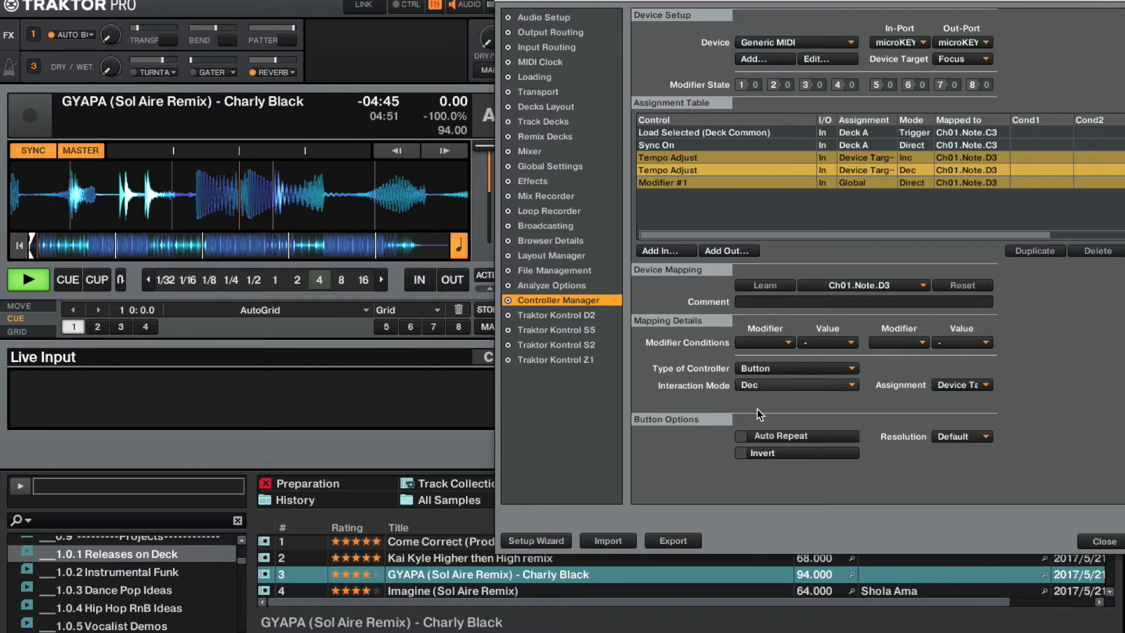
click(743, 437)
click(739, 450)
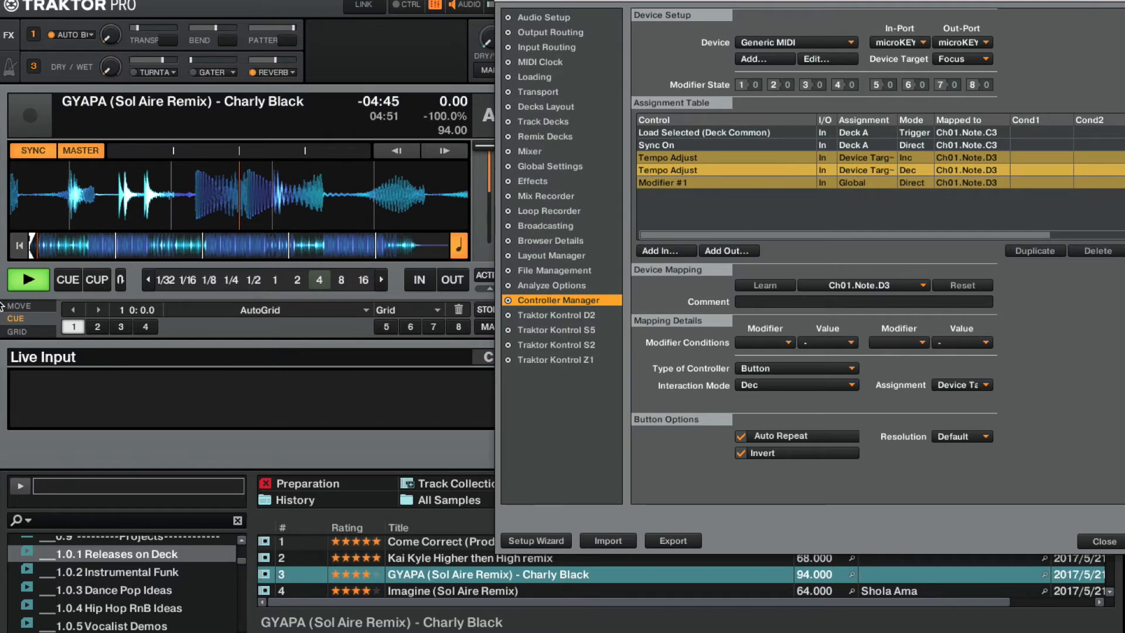
Step: Test the Tempo Adjust mappings by playing Deck A as tempo master, moving its tempo fader, and stopping playback
click(62, 250)
click(31, 277)
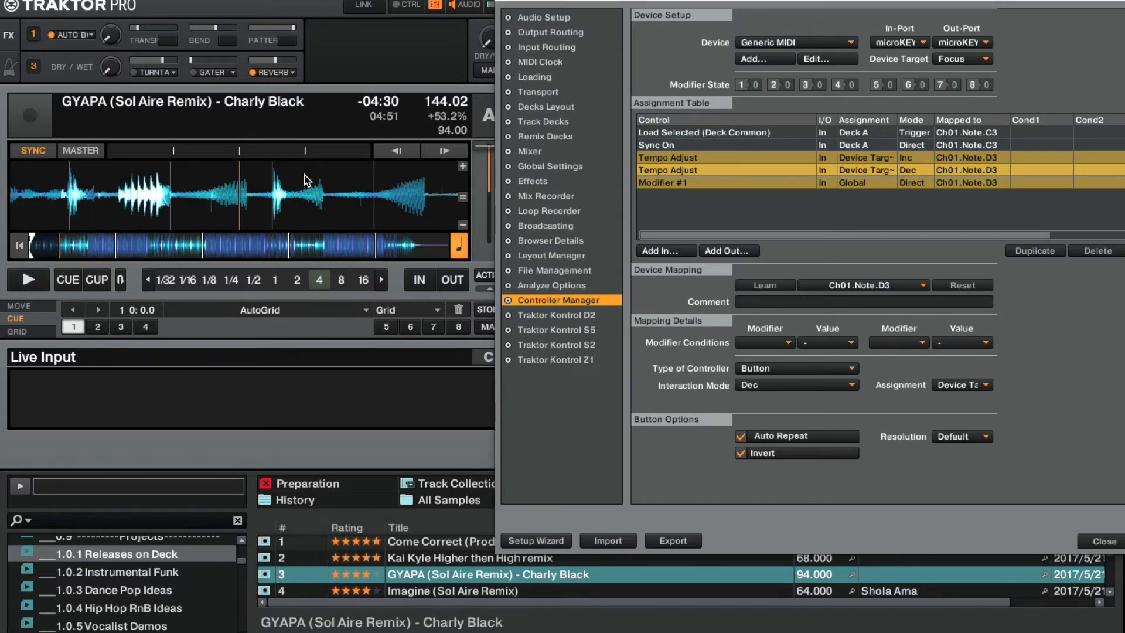
click(29, 280)
click(78, 154)
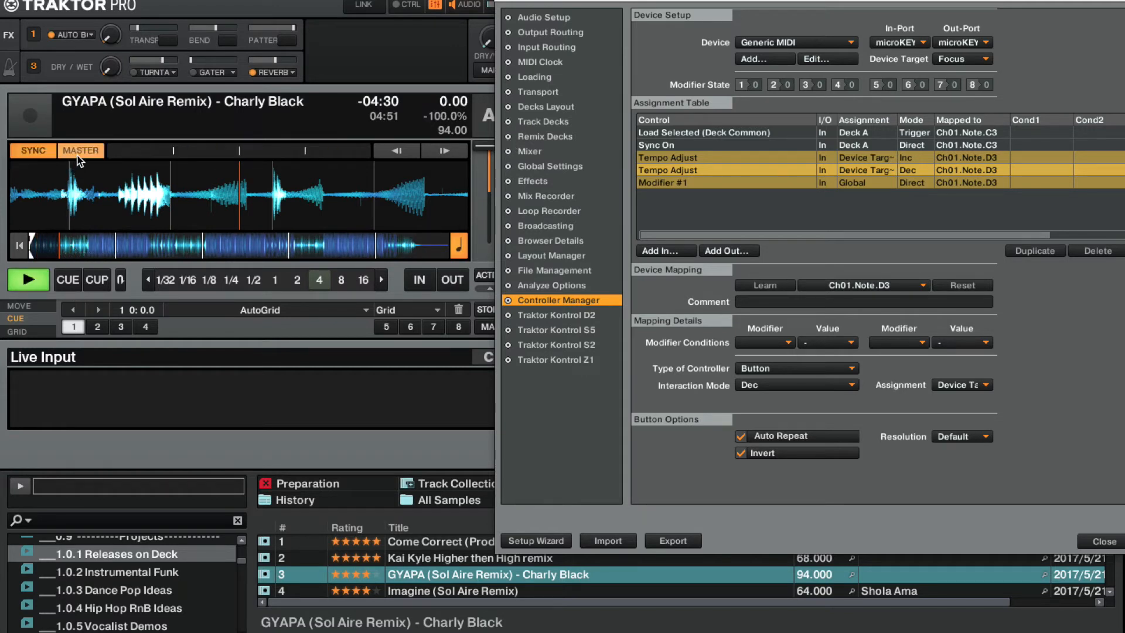
drag(483, 146, 483, 182)
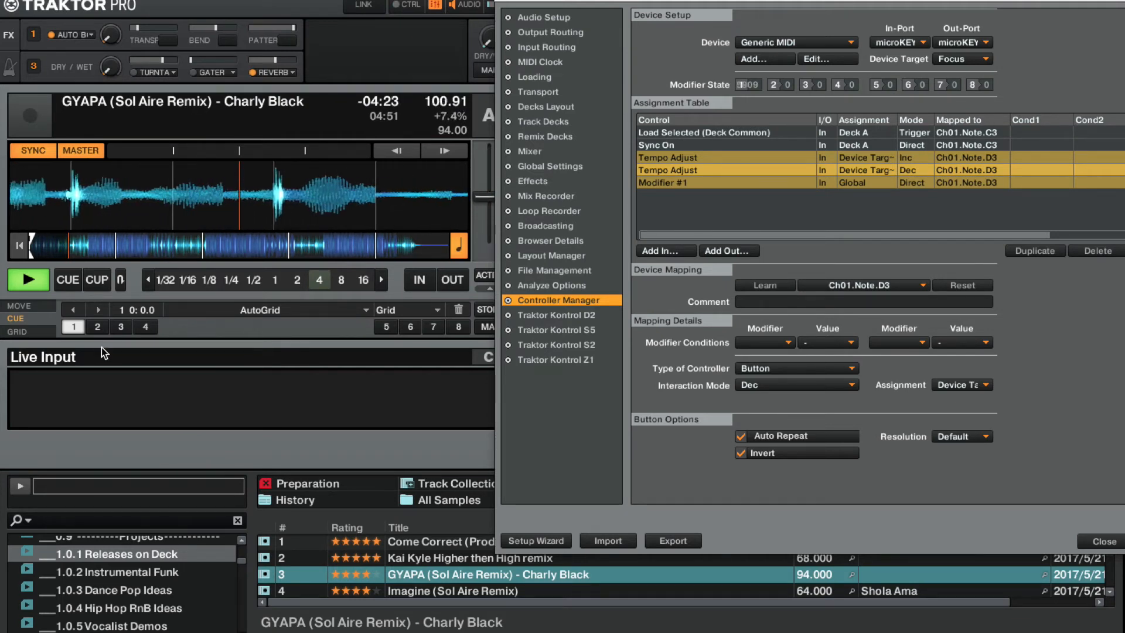
click(24, 283)
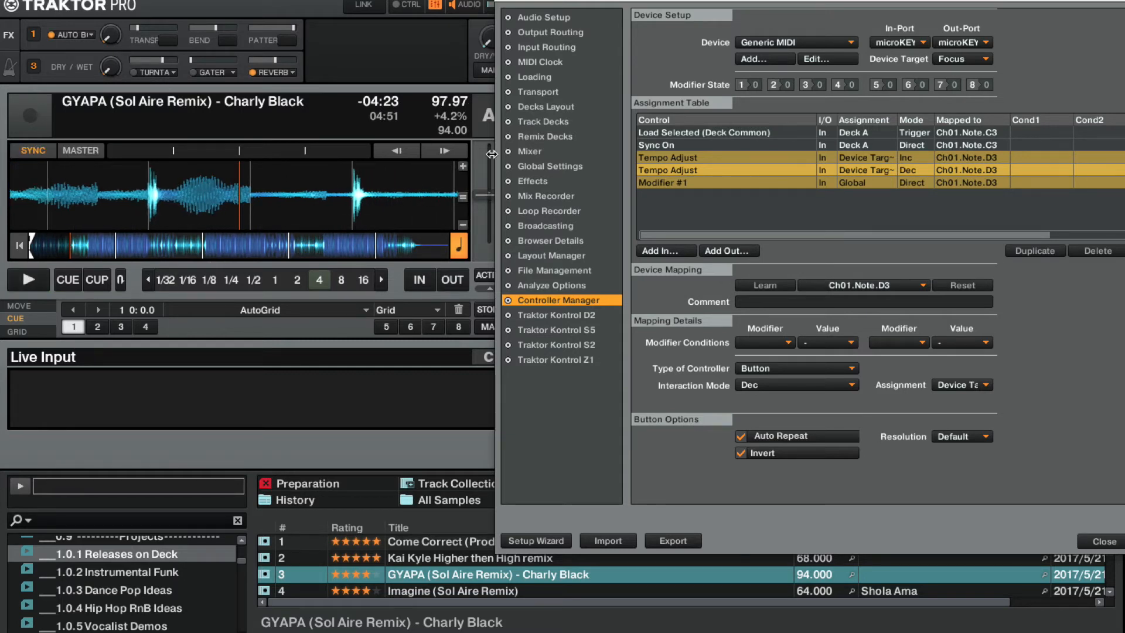
click(644, 184)
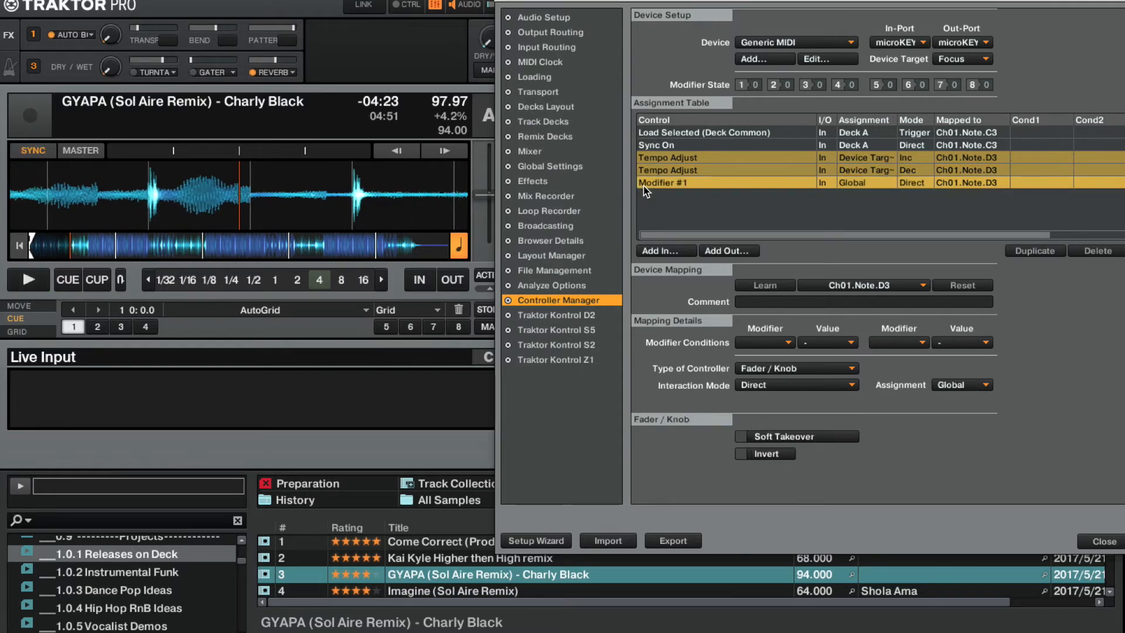
click(658, 171)
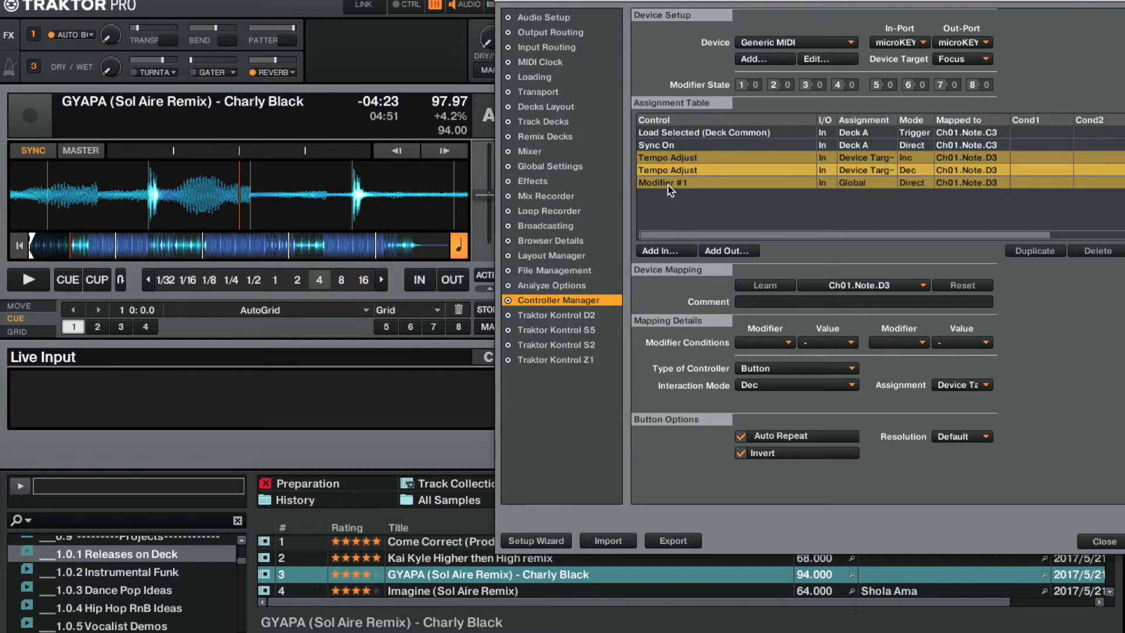
click(685, 158)
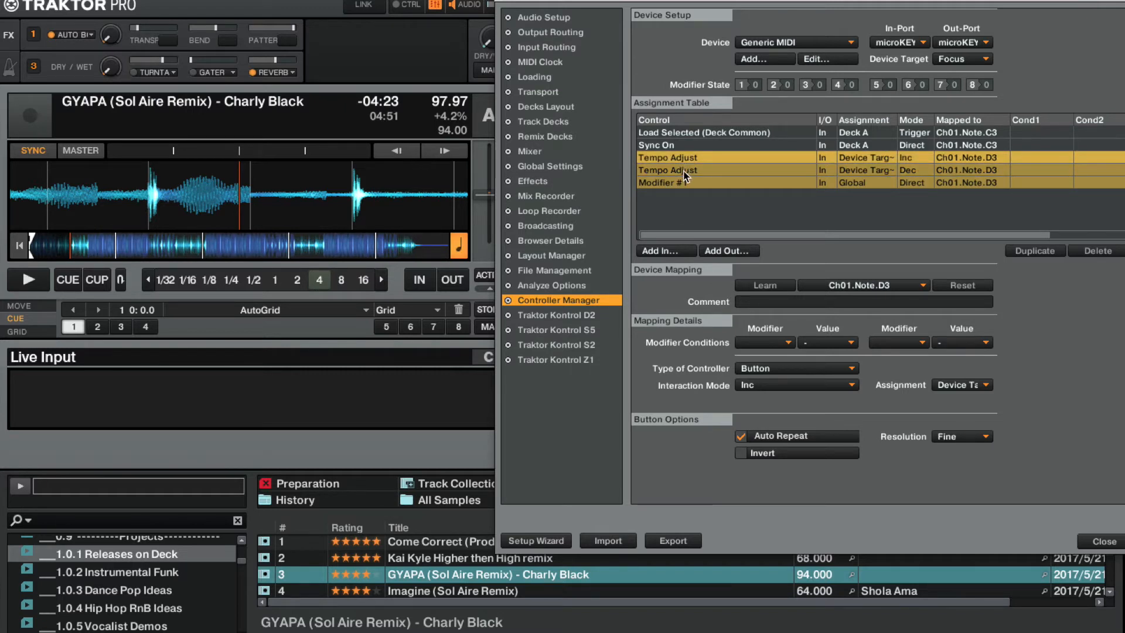
click(688, 183)
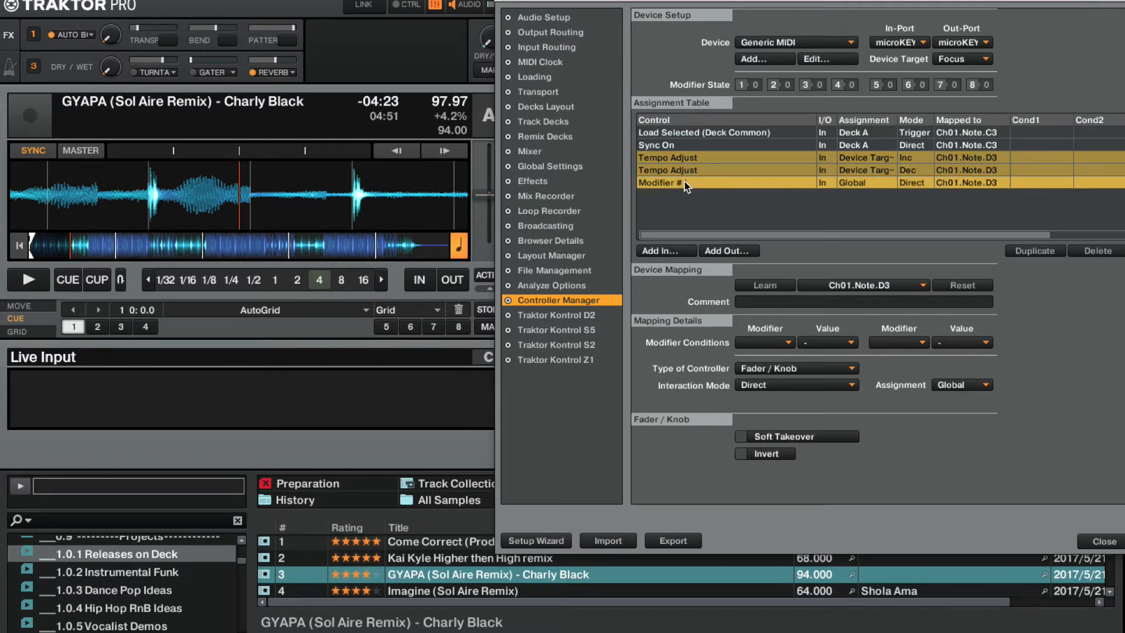
Step: Set the modifier condition of the Tempo Adjust mapping in Dec mode to M1 with value 1
click(653, 169)
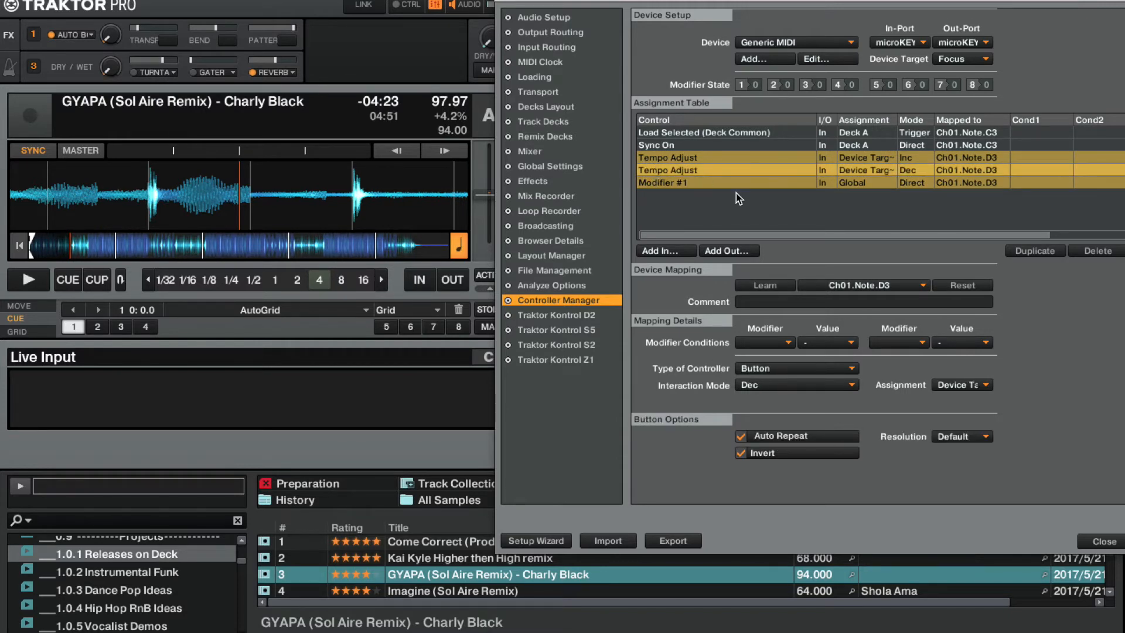
click(771, 344)
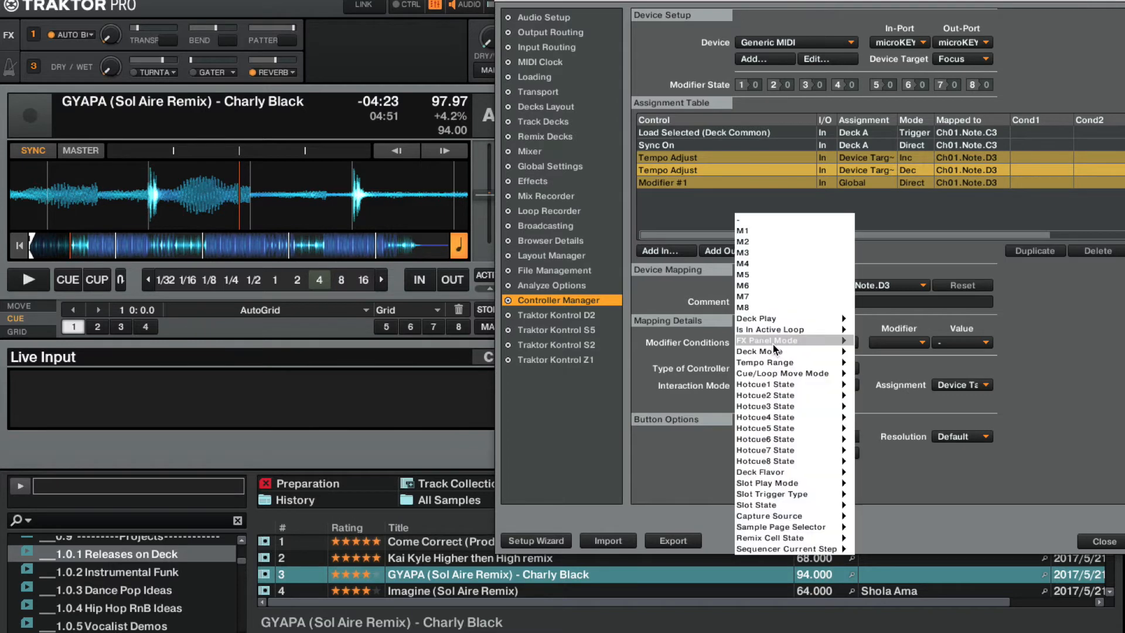
click(772, 227)
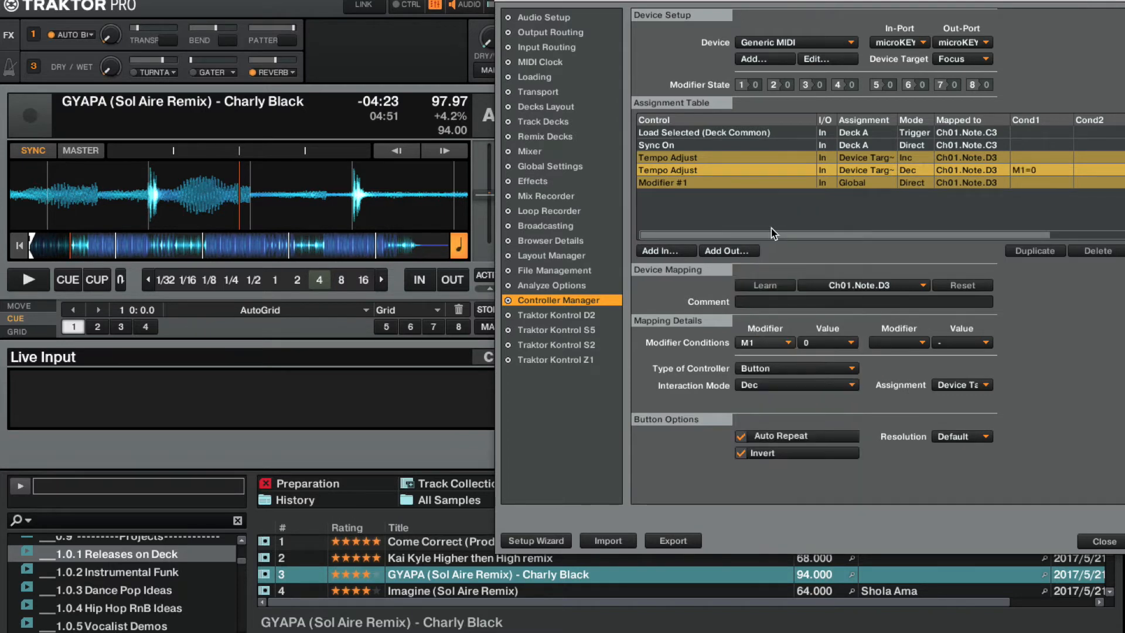
click(814, 346)
click(805, 361)
Step: Configure the Modifier #1 mapping as a Button with Hold interaction mode and a set-to value of 1
click(667, 183)
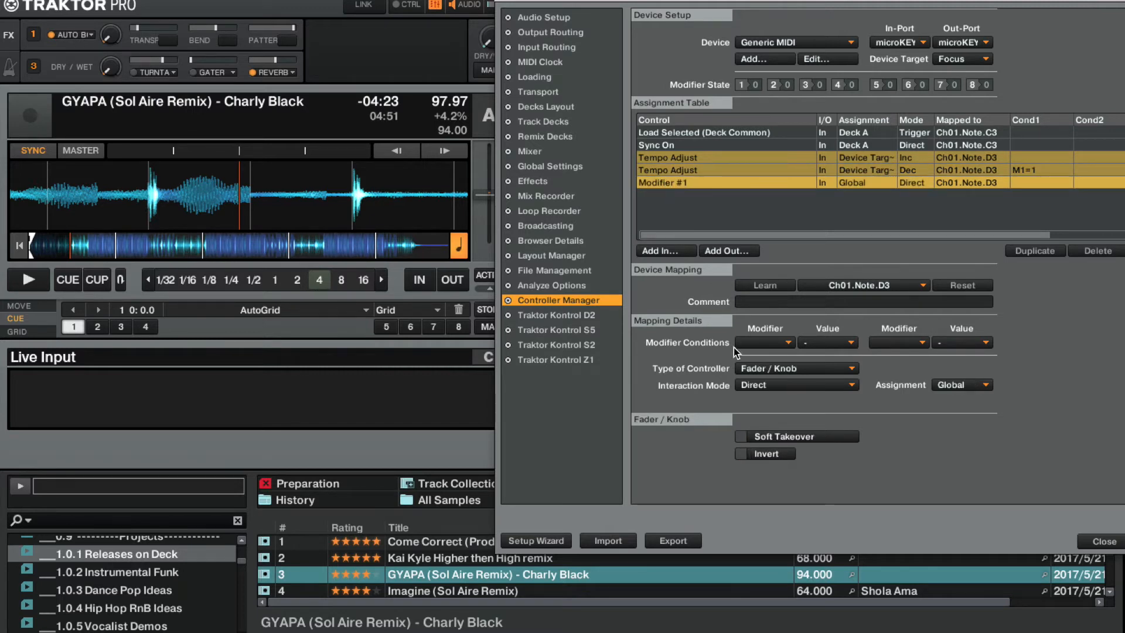
click(758, 368)
click(759, 368)
click(759, 385)
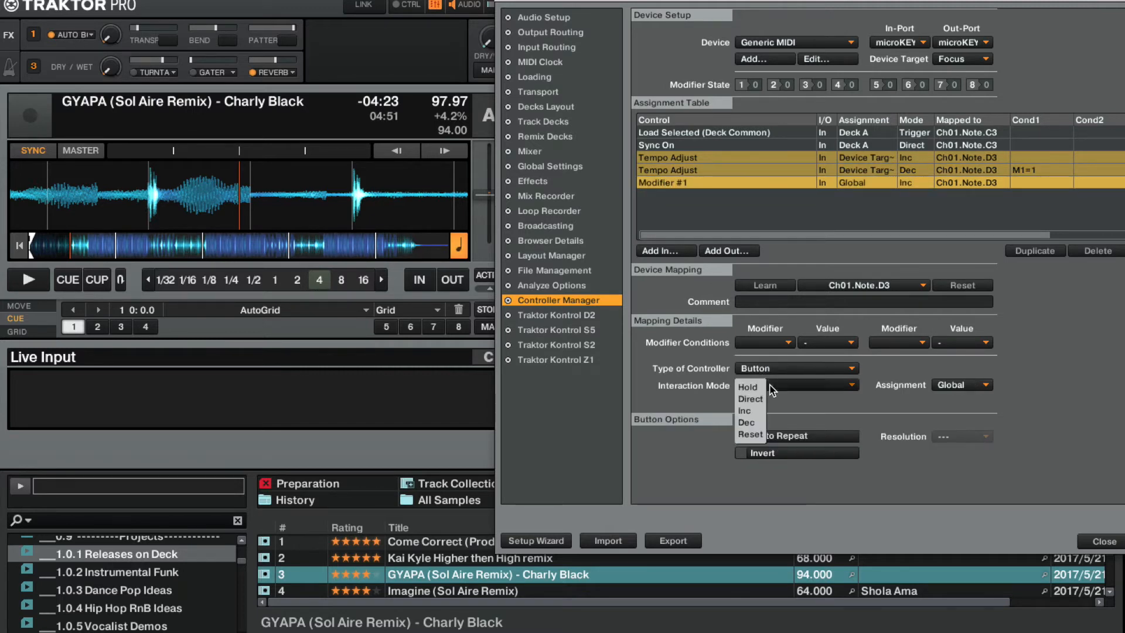
click(756, 394)
click(762, 436)
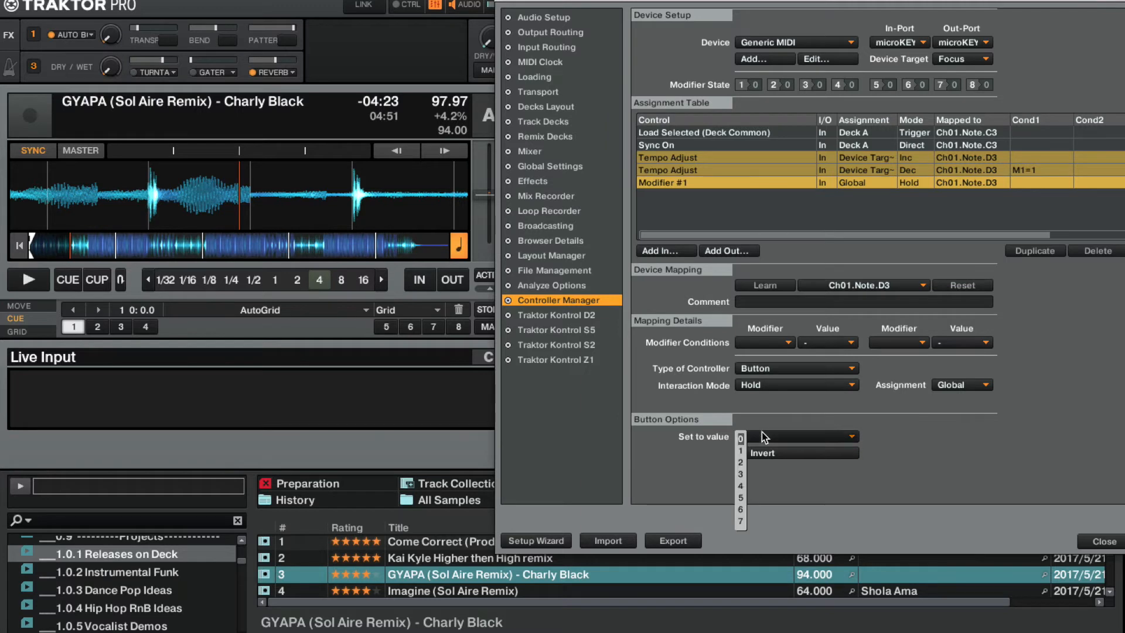
click(741, 447)
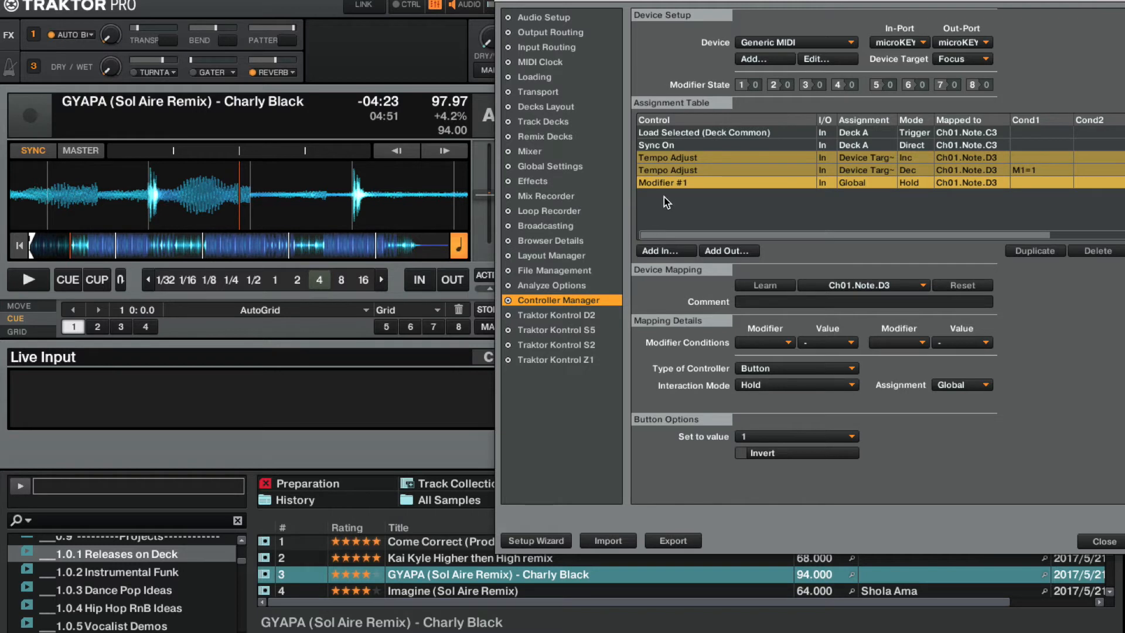
Step: Set the resolution of the Dec Tempo Adjust mapping to Switch, and play and stop Deck A to test it
click(684, 171)
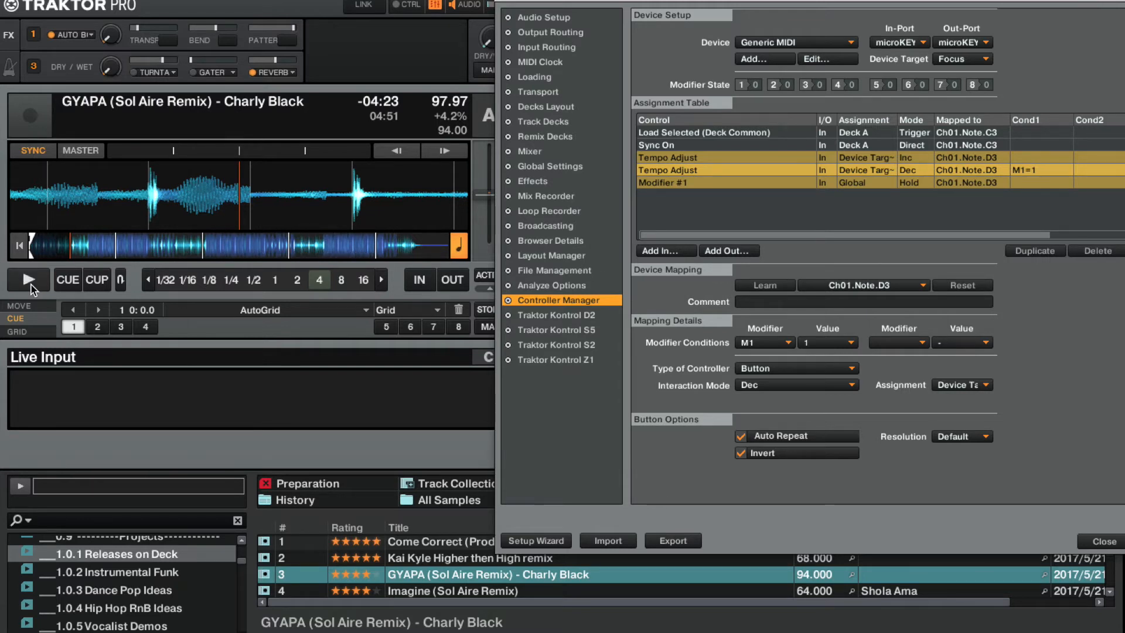
click(673, 180)
click(674, 171)
click(945, 437)
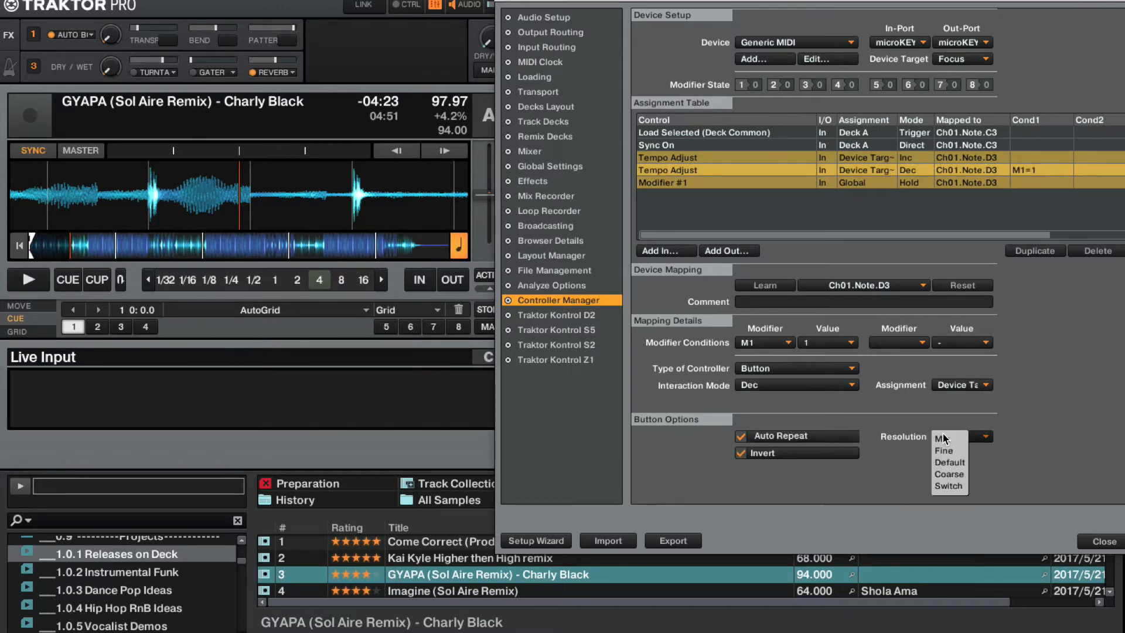
click(946, 489)
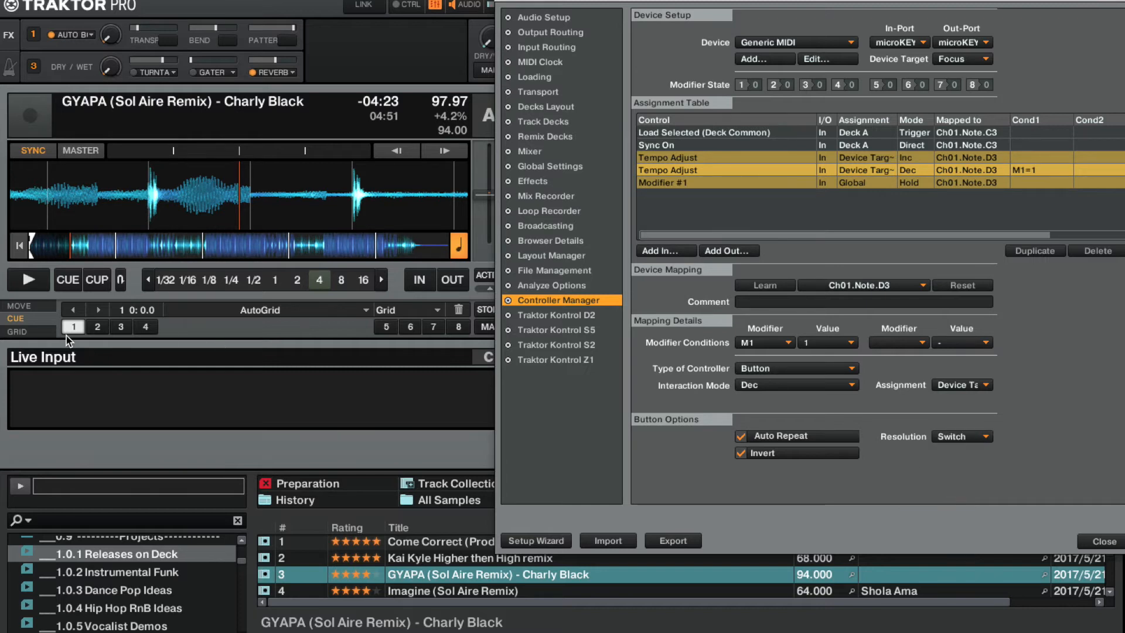
click(28, 281)
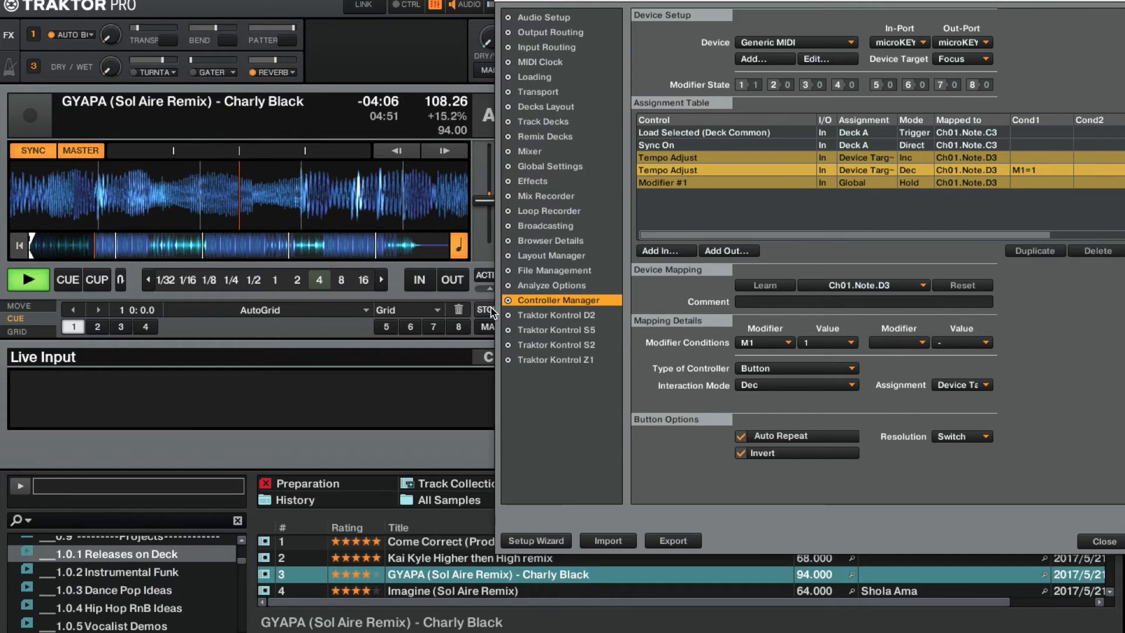
click(29, 280)
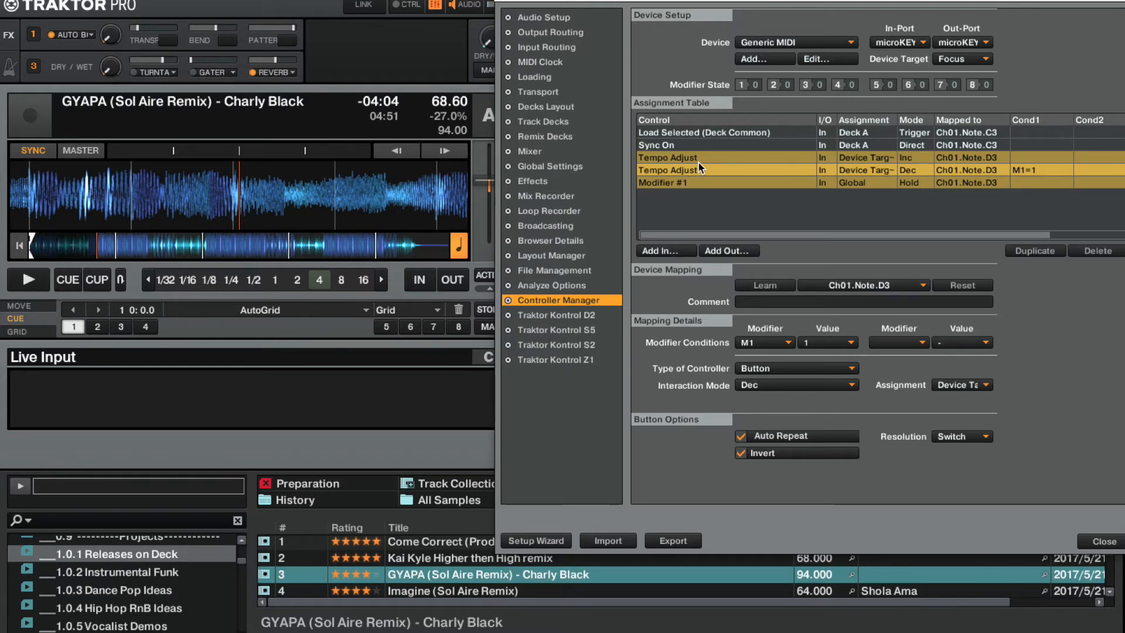
Step: Add two more Tempo Adjust input mappings and a Modifier #2 input mapping to the assignment table
click(683, 254)
mouse_move(674, 252)
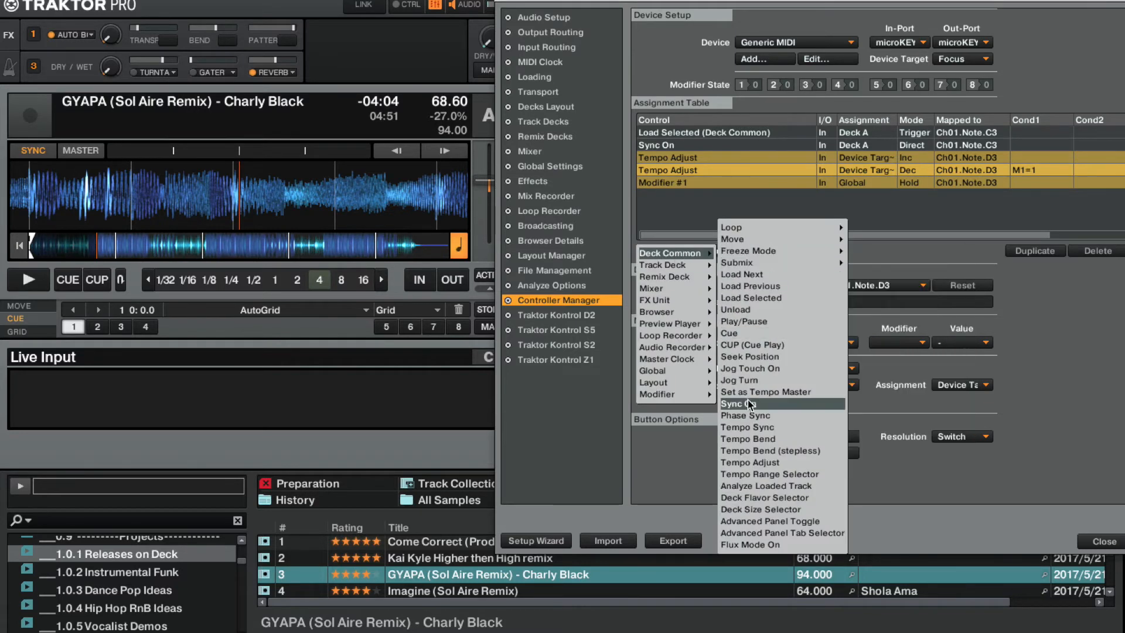
click(768, 462)
click(662, 256)
mouse_move(670, 256)
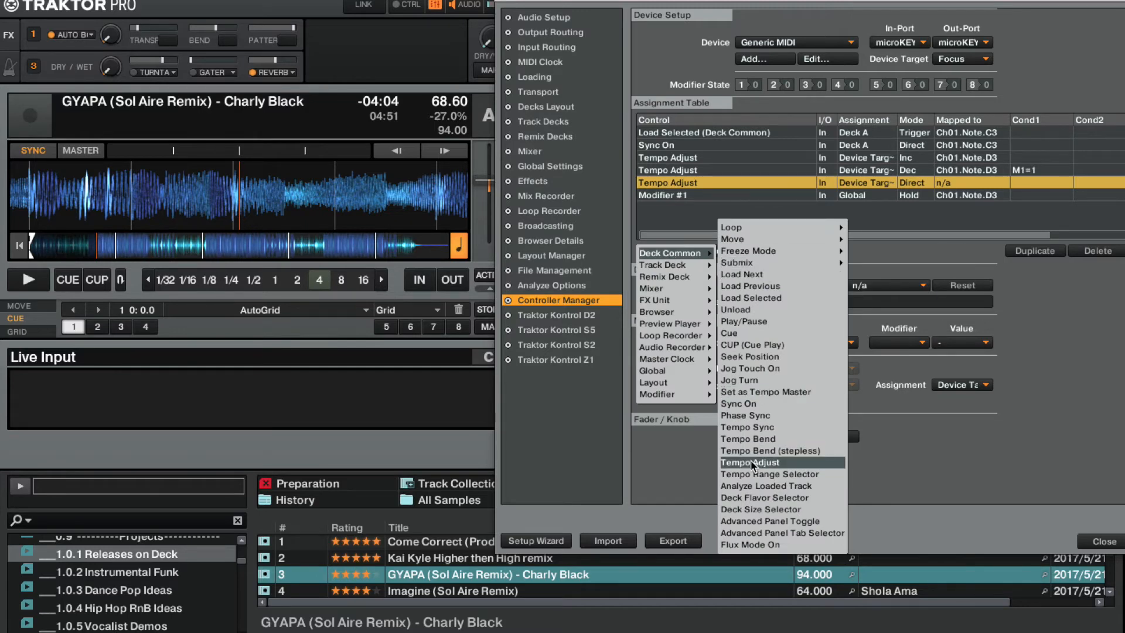
click(753, 462)
click(664, 252)
mouse_move(665, 249)
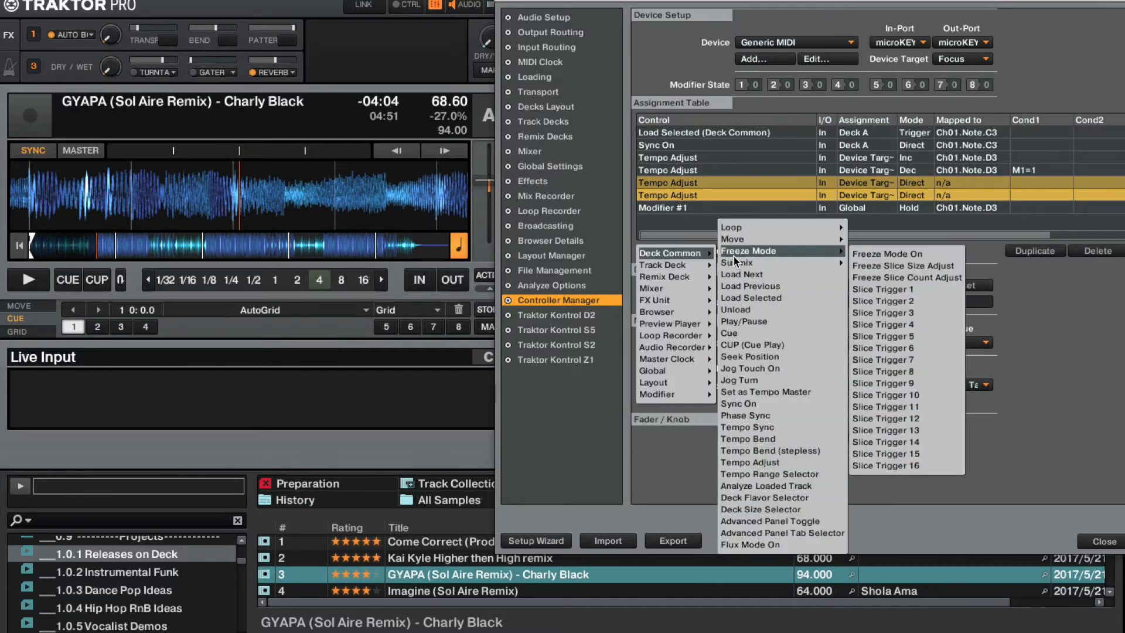
mouse_move(671, 397)
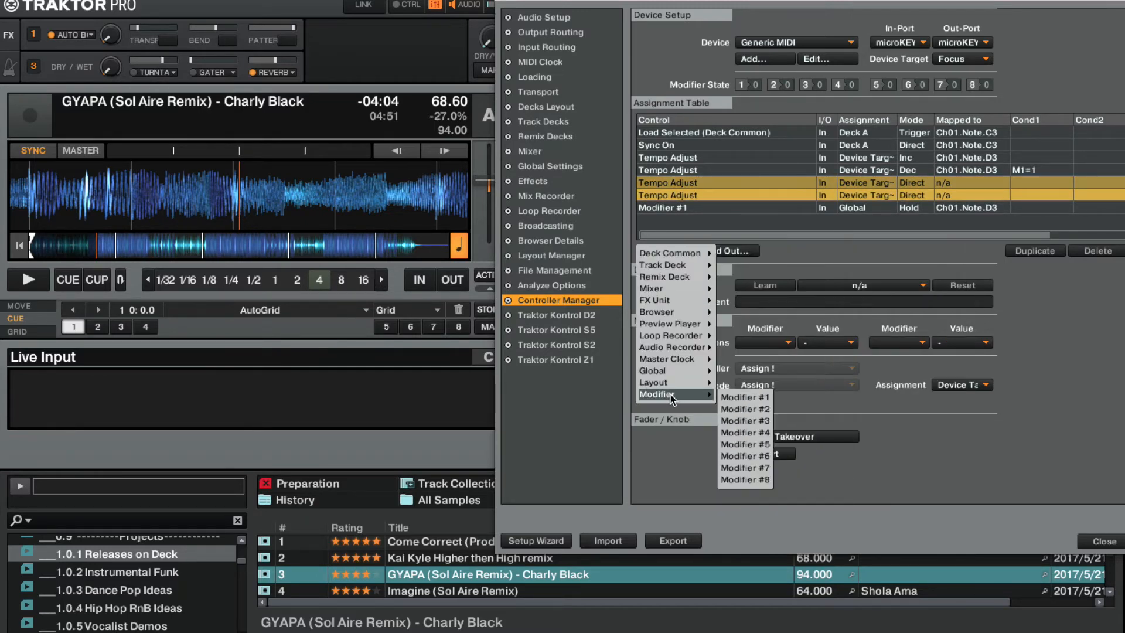
click(751, 409)
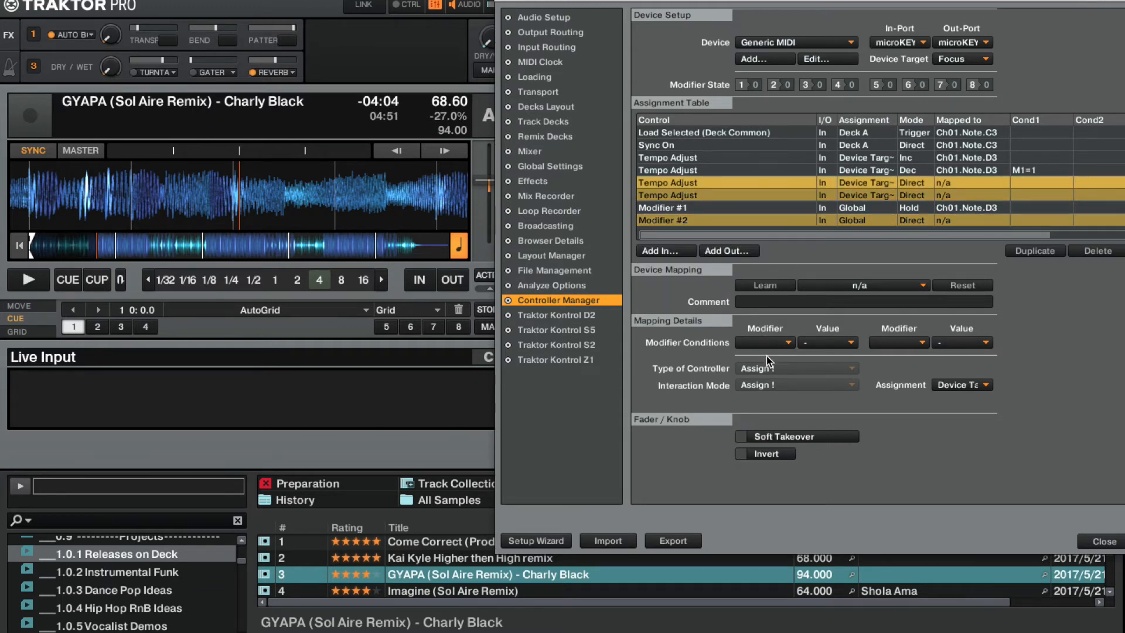
Step: Learn the keyboard note Ch01.Note.E3 for both new Tempo Adjust mappings and Modifier #2
click(755, 287)
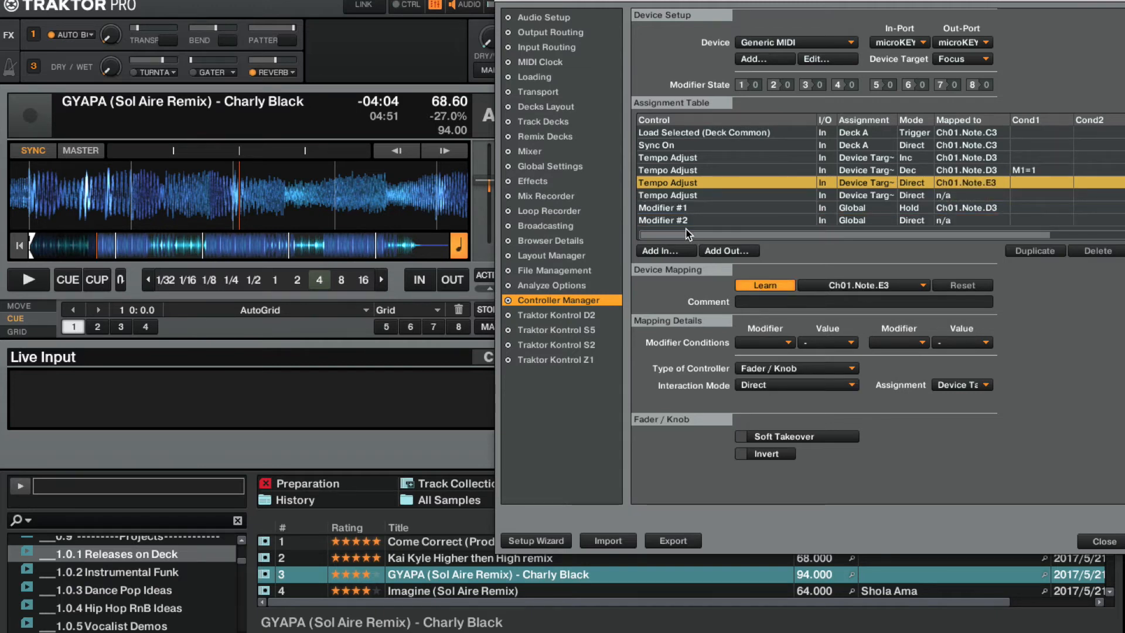
click(684, 196)
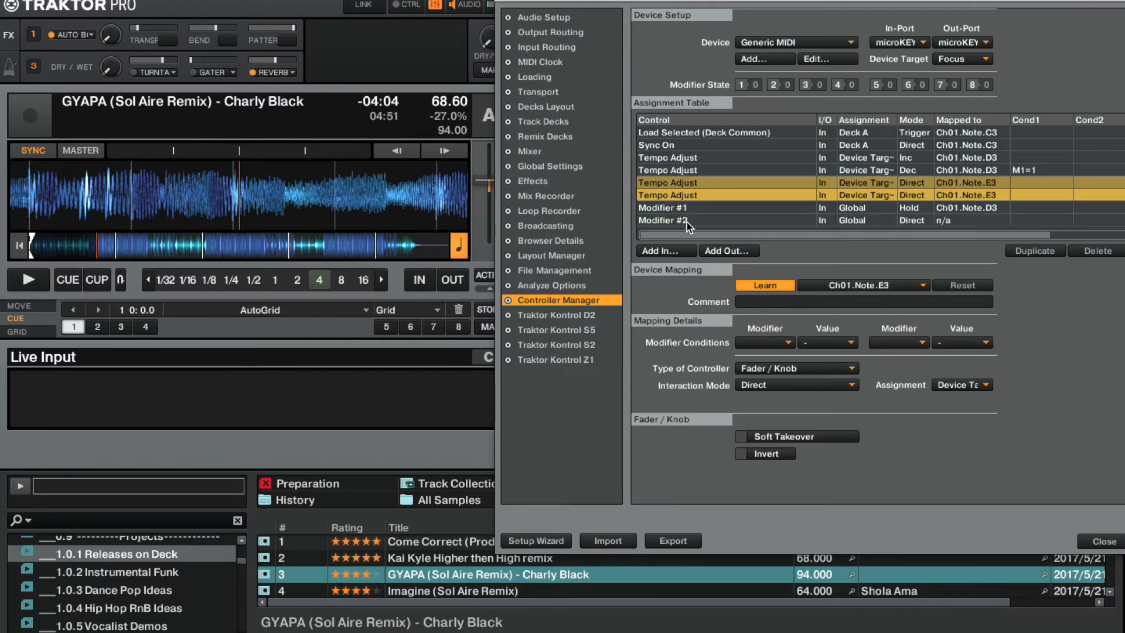
click(687, 222)
click(685, 184)
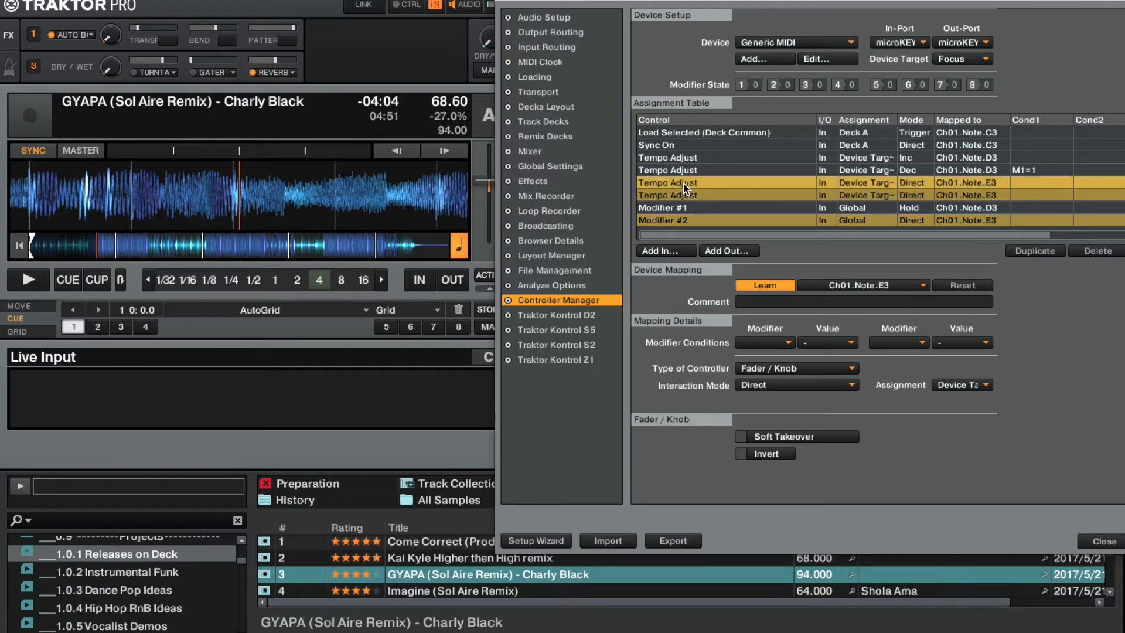
click(751, 289)
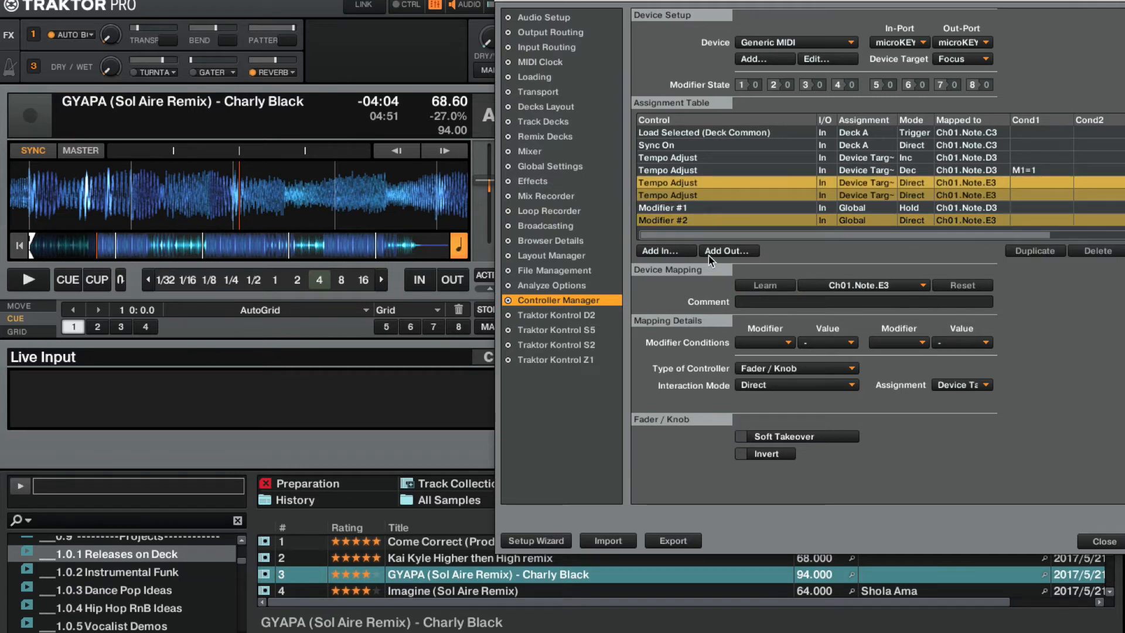
Step: Configure the first E3 Tempo Adjust mapping as a Button with Dec mode, Auto Repeat enabled and Fine resolution
click(768, 370)
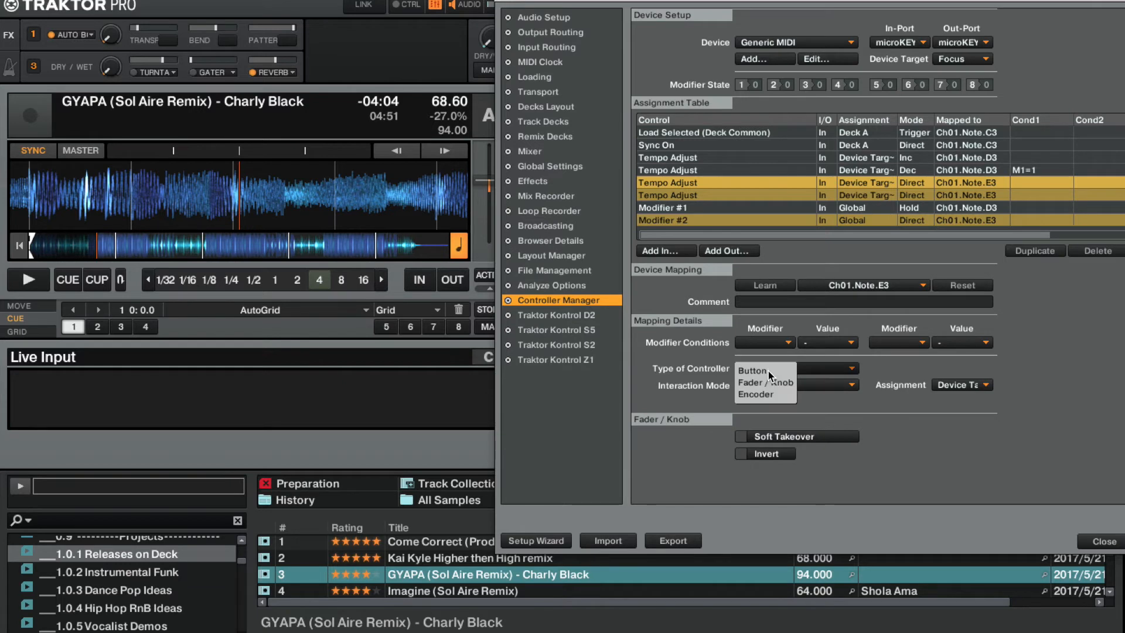
click(769, 371)
click(762, 386)
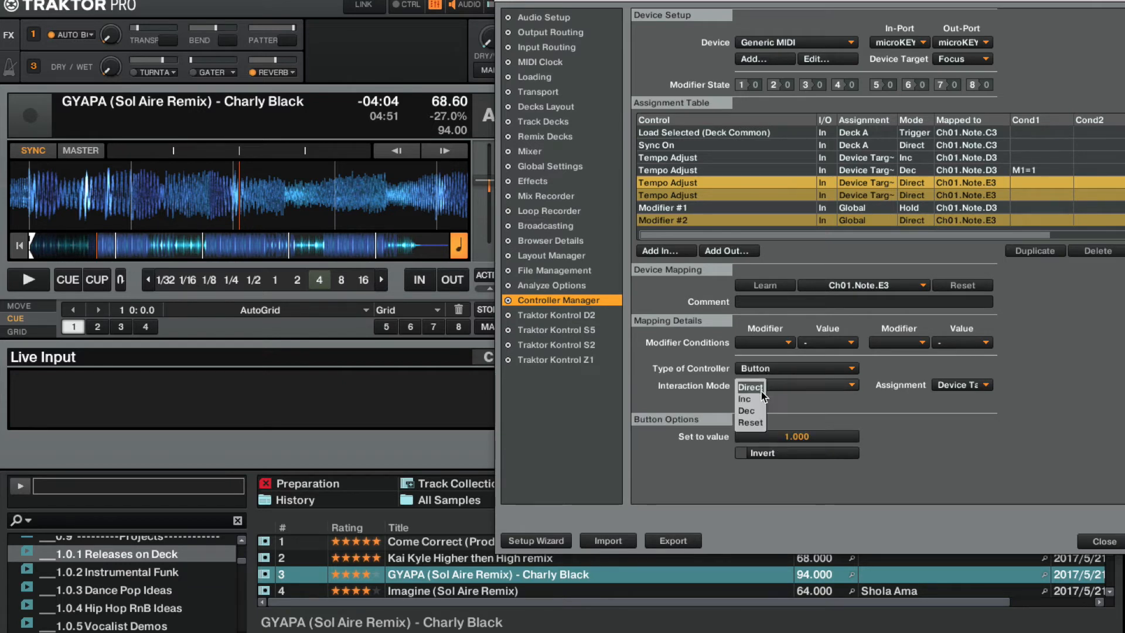
click(755, 410)
click(742, 436)
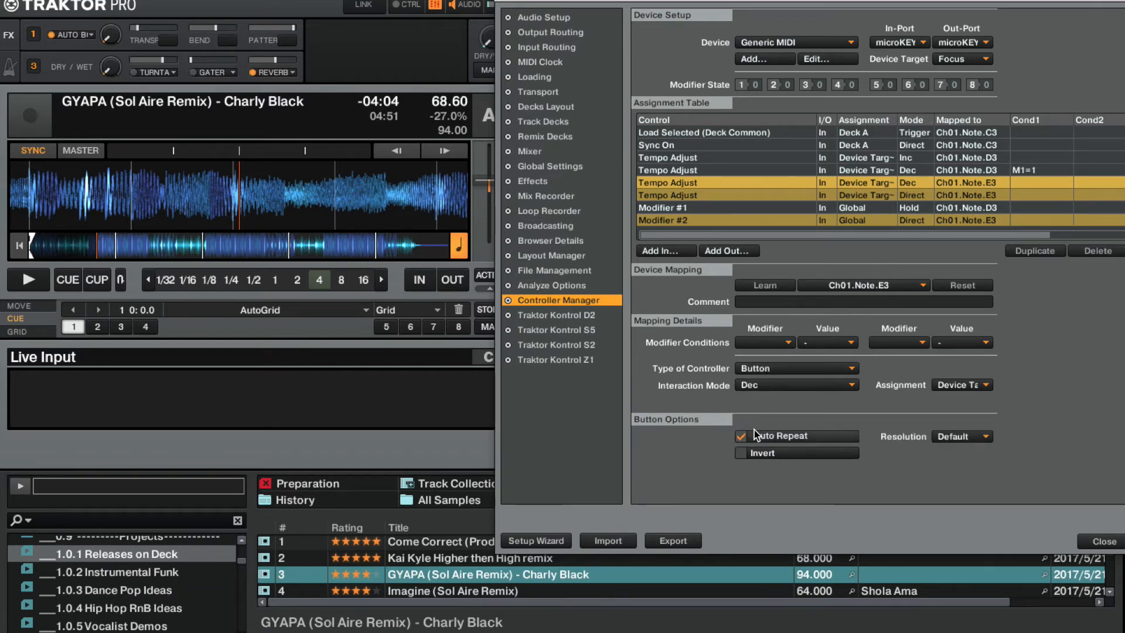
click(943, 444)
click(944, 448)
Step: Configure the second E3 Tempo Adjust mapping as a Button with Inc mode, Auto Repeat and Invert enabled, and Switch resolution
click(709, 195)
click(753, 368)
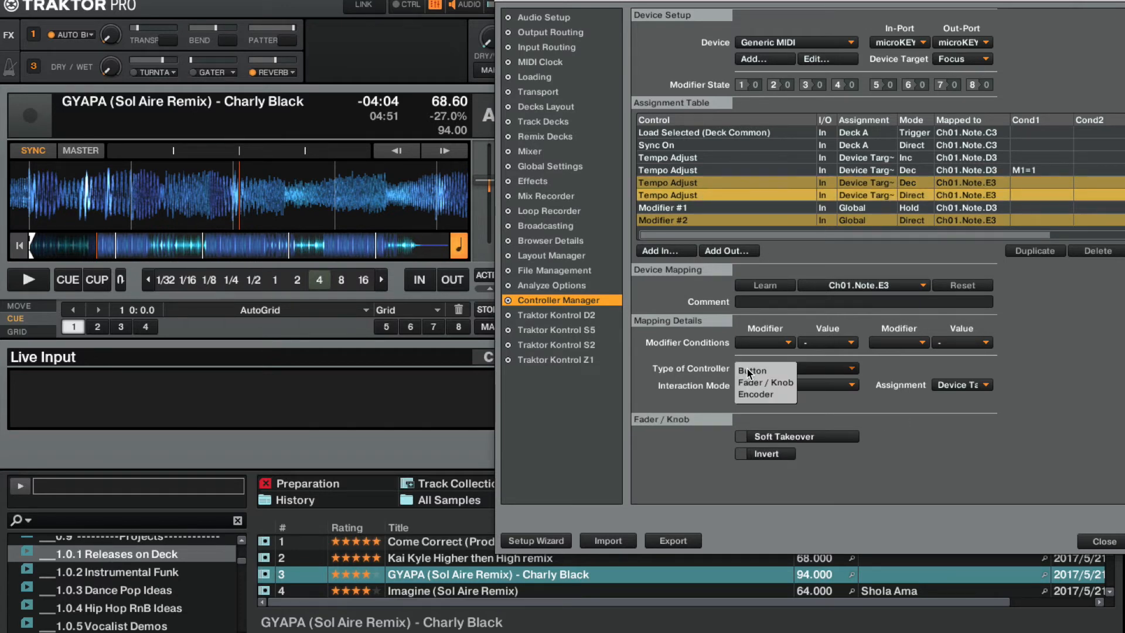
click(750, 369)
click(764, 384)
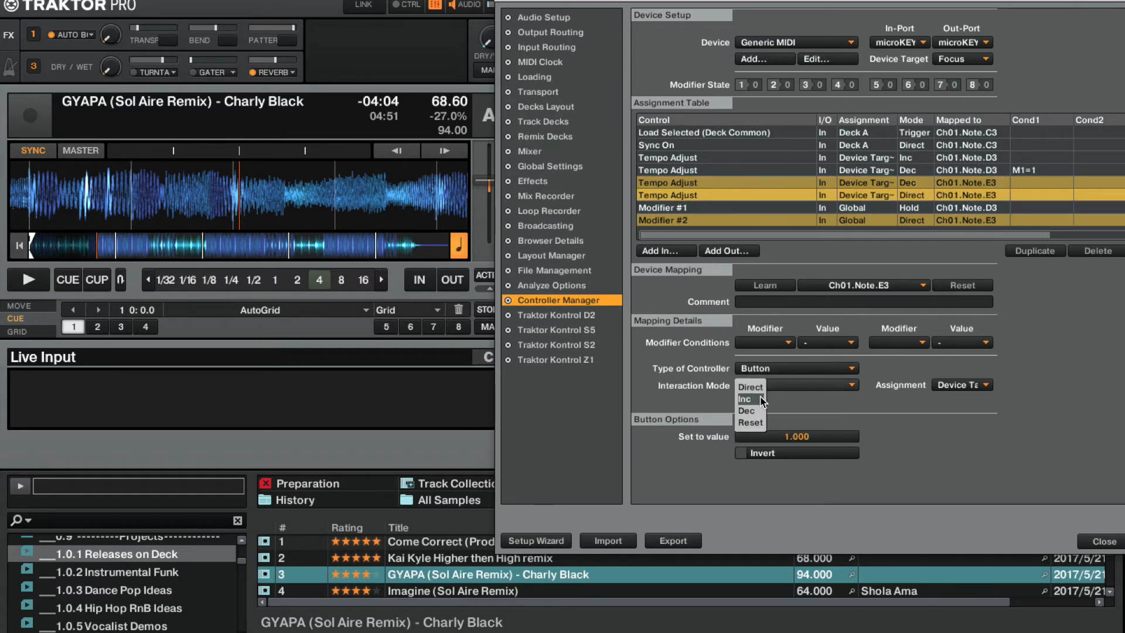
click(763, 403)
click(743, 436)
click(747, 453)
click(954, 439)
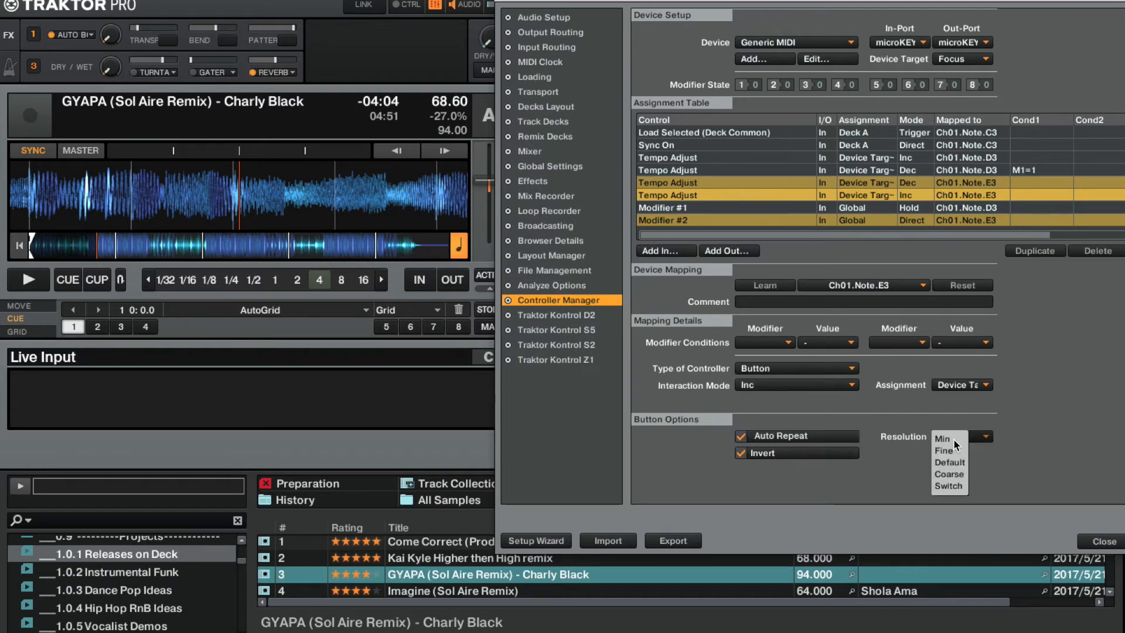
click(944, 490)
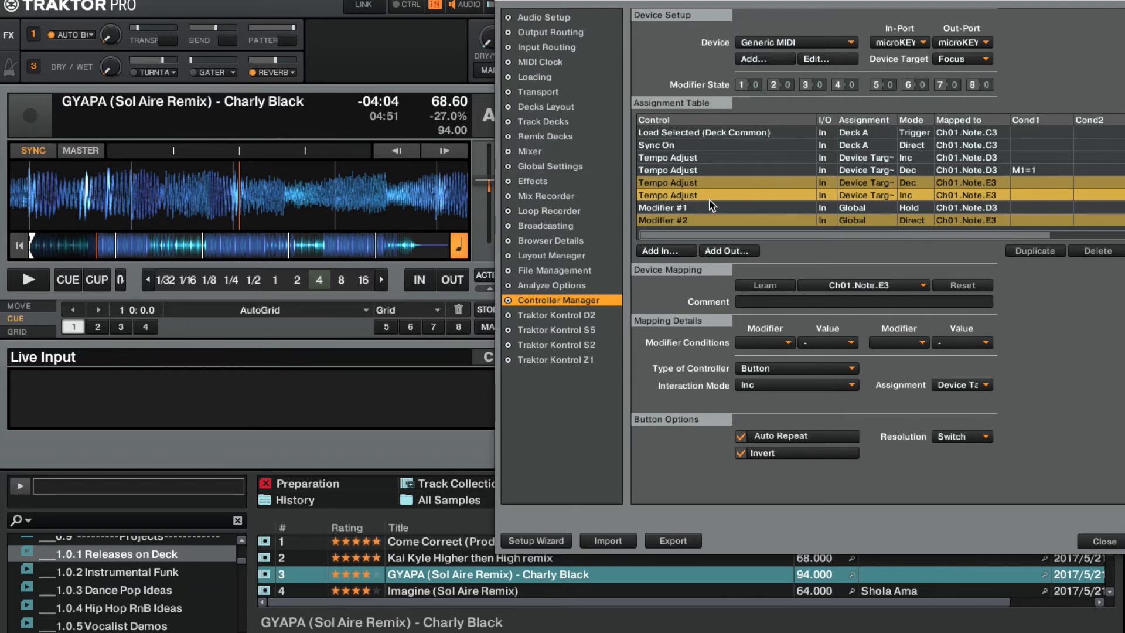
Step: Add the modifier condition M2 = 1 to the second E3 Tempo Adjust mapping, the one in Inc mode
click(763, 340)
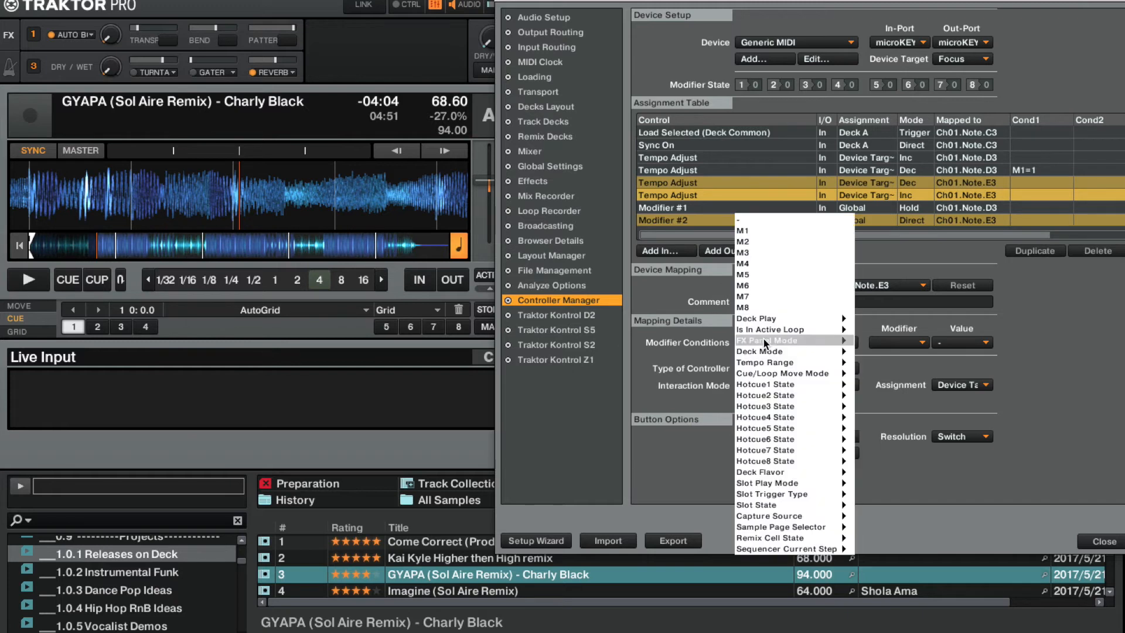
click(763, 239)
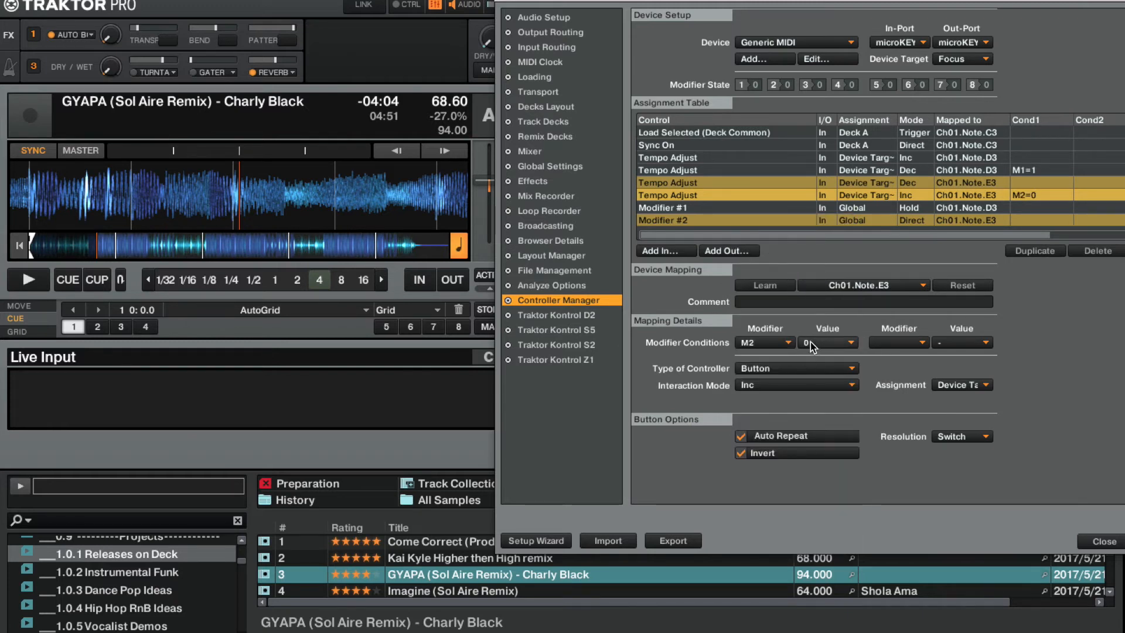
click(810, 342)
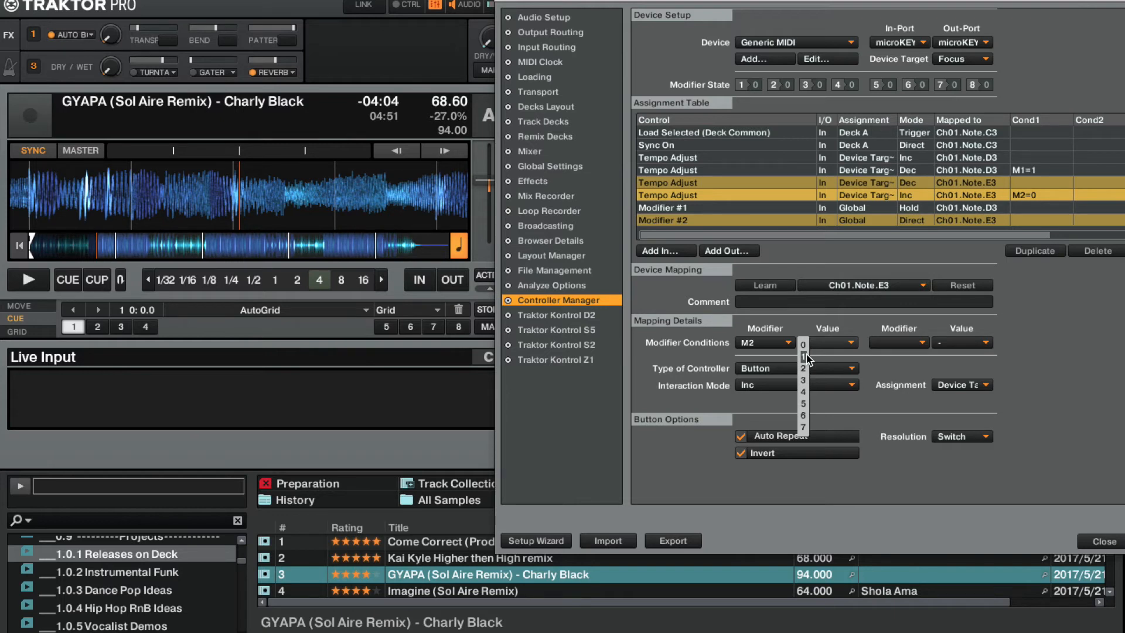
click(804, 356)
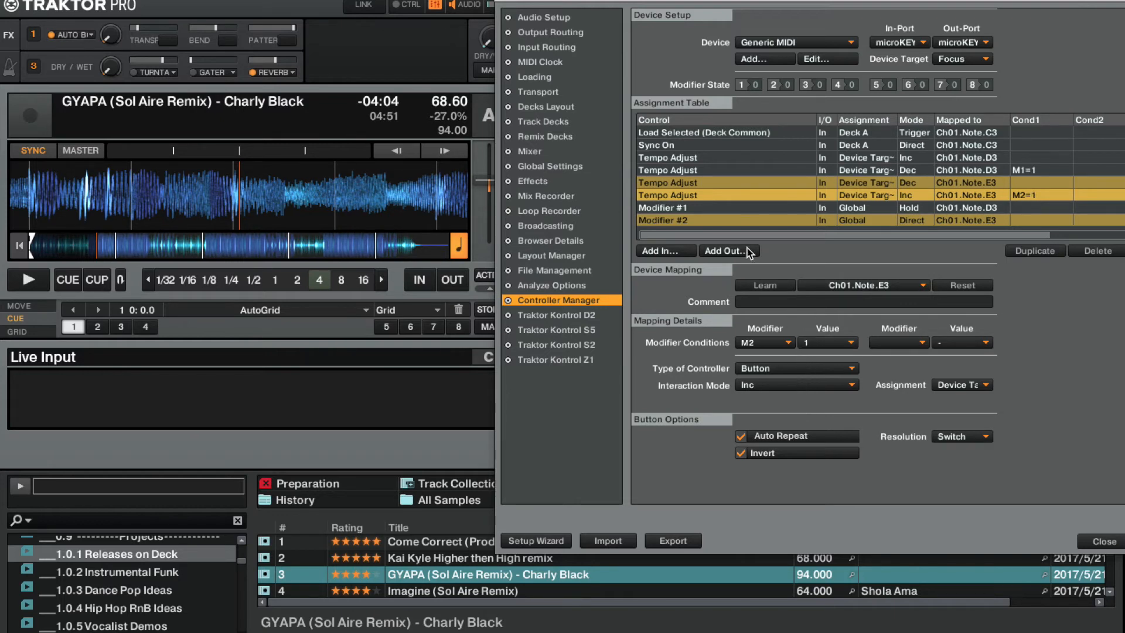
Step: Configure the Modifier #2 mapping as a Button in Hold mode with its Set to value at 1
click(690, 221)
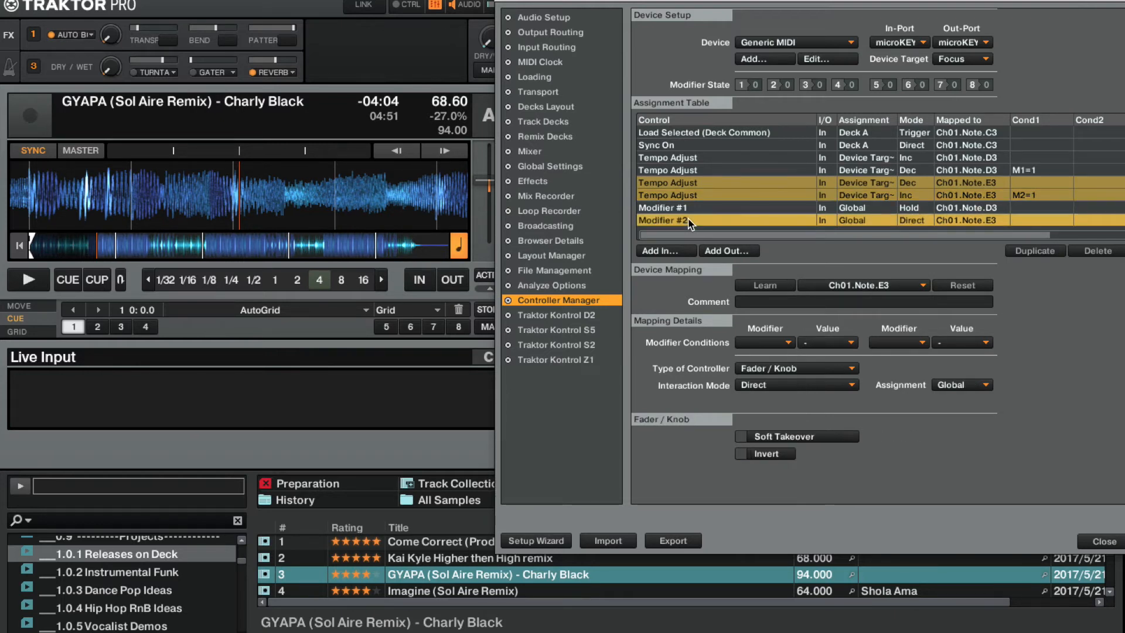
click(761, 368)
click(761, 367)
click(771, 385)
click(758, 389)
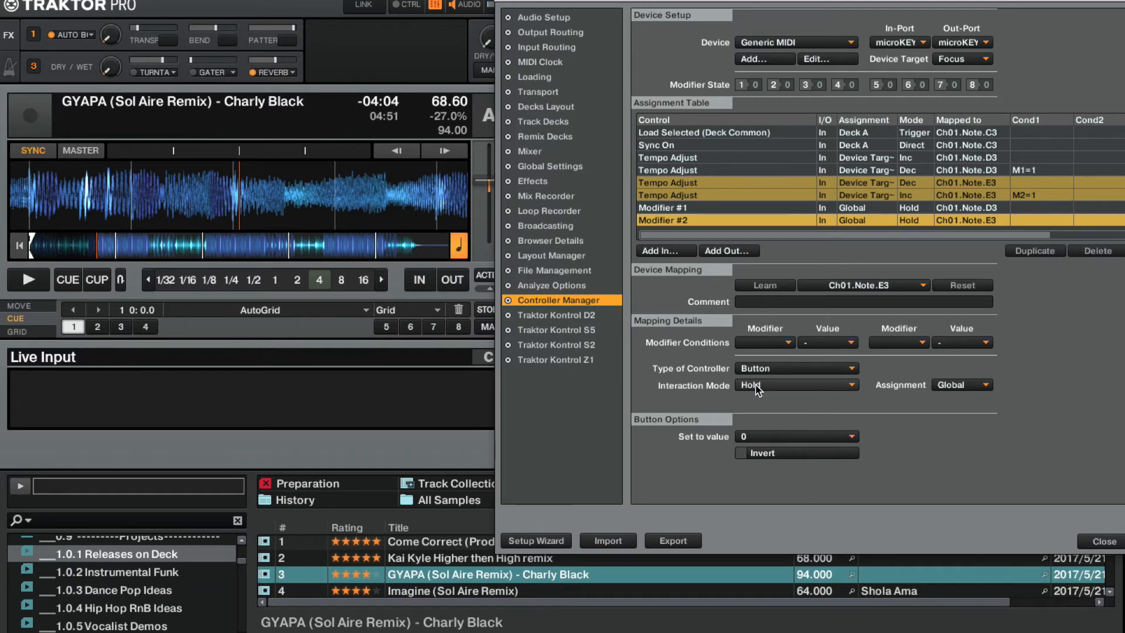
click(750, 438)
click(740, 449)
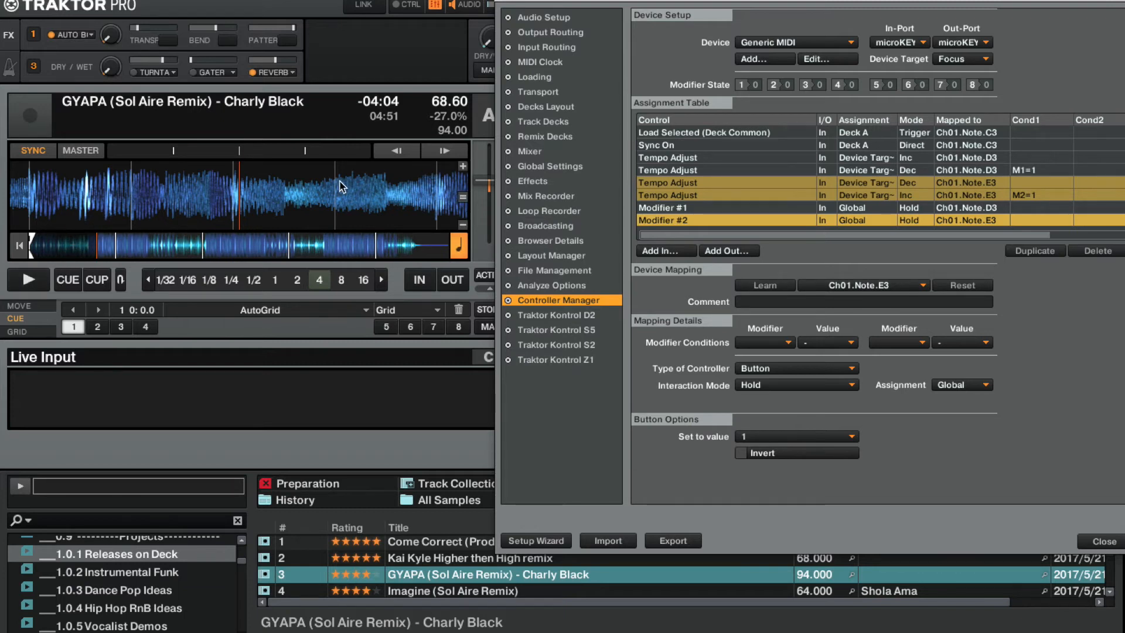
Step: Play Deck A, shift its tempo fader to test the E3 tempo mappings, and stop playback
click(28, 281)
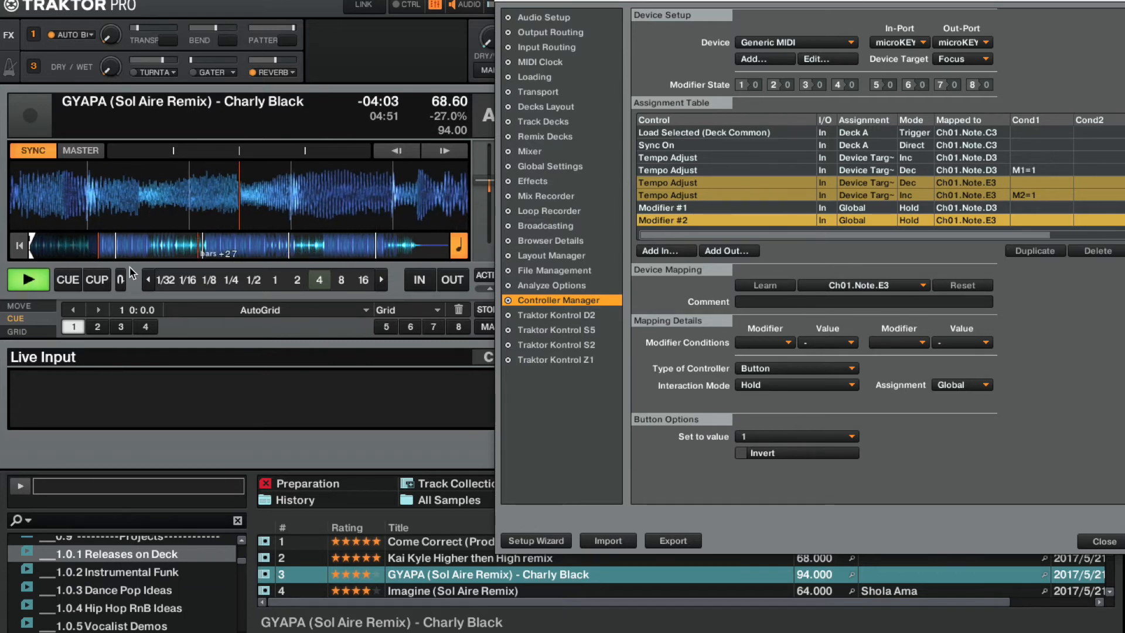
drag(481, 183, 481, 190)
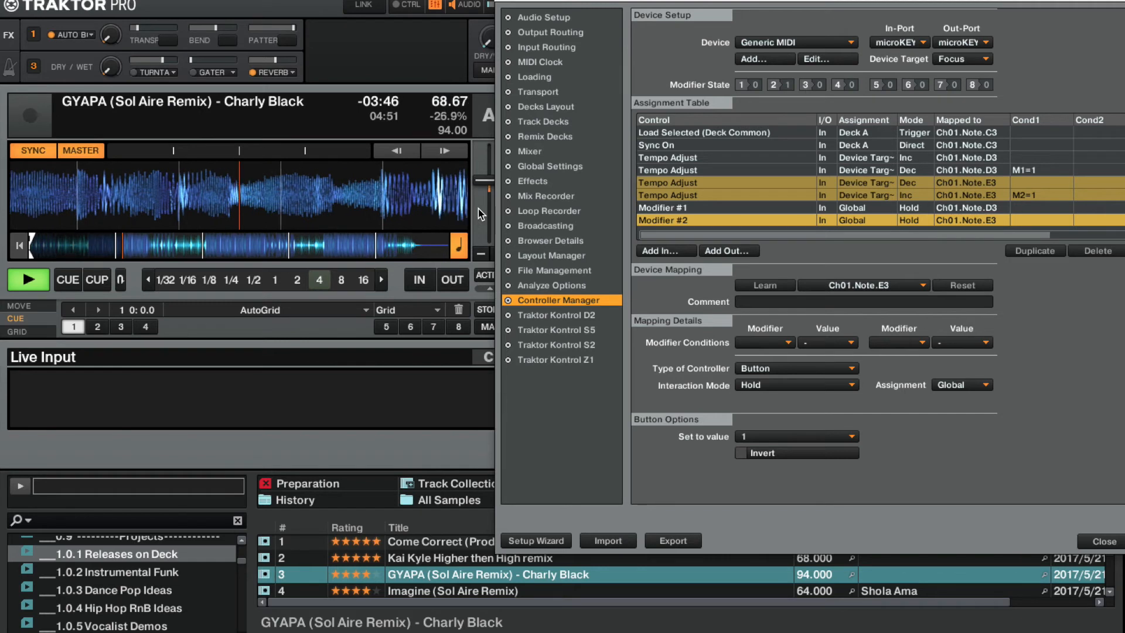
click(12, 284)
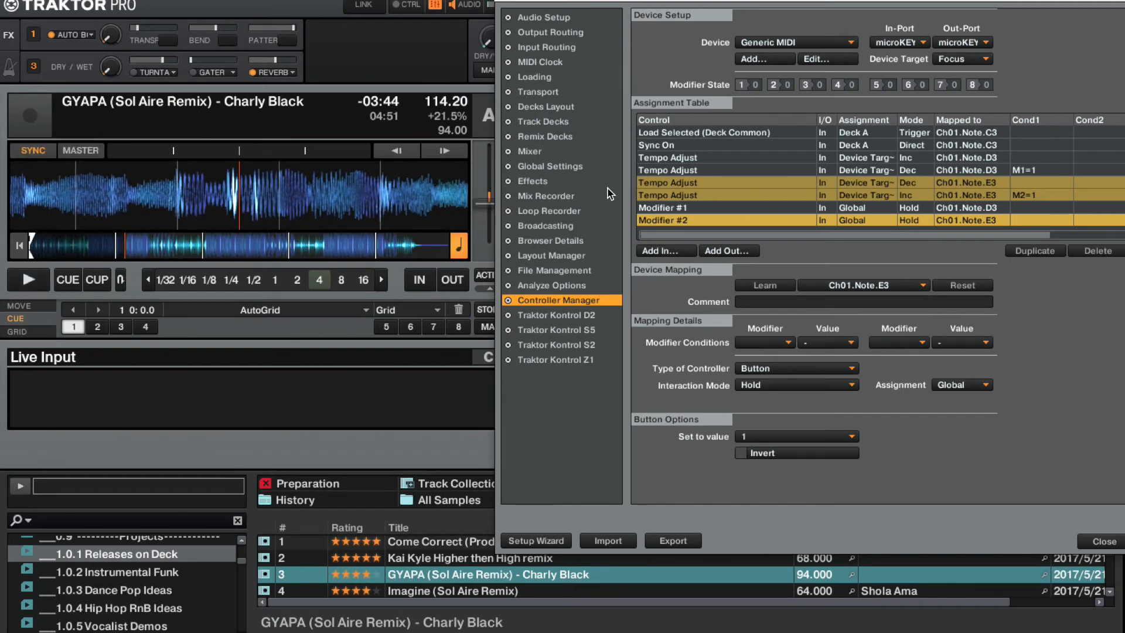
Step: Try the Reset interaction mode on the E3 Tempo Adjust mapping that has the M2=1 condition
click(651, 197)
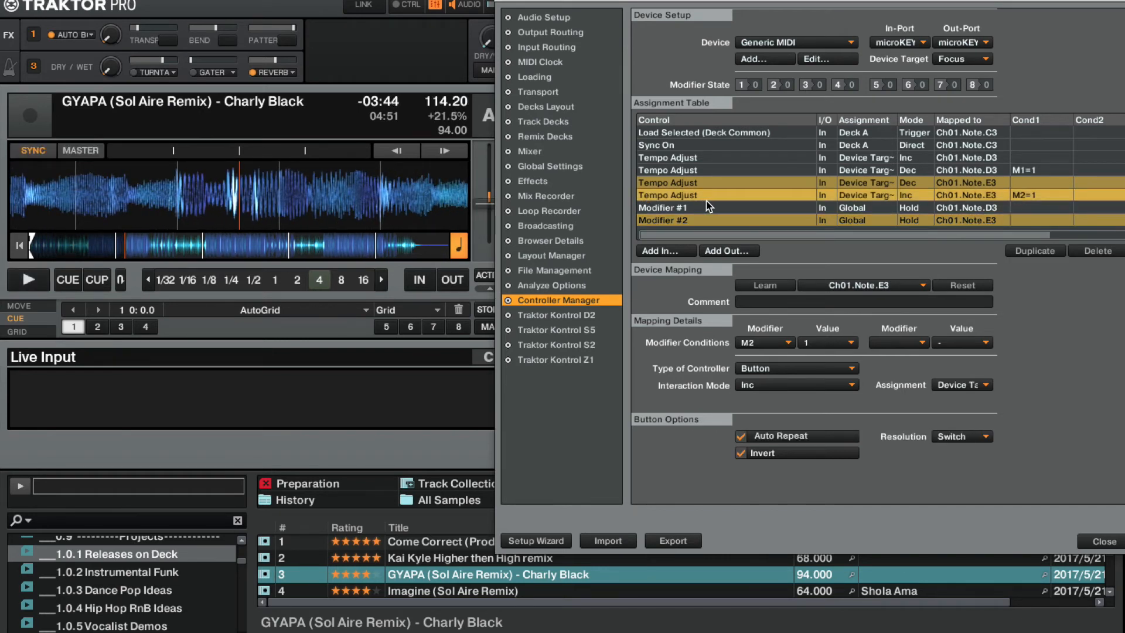
click(940, 439)
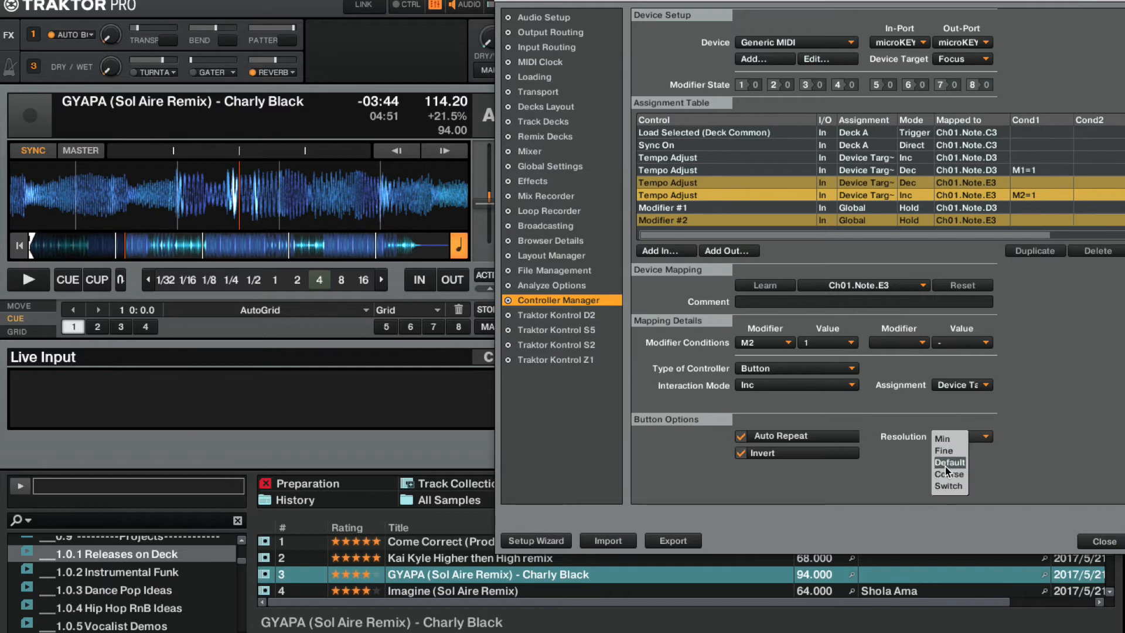
click(907, 466)
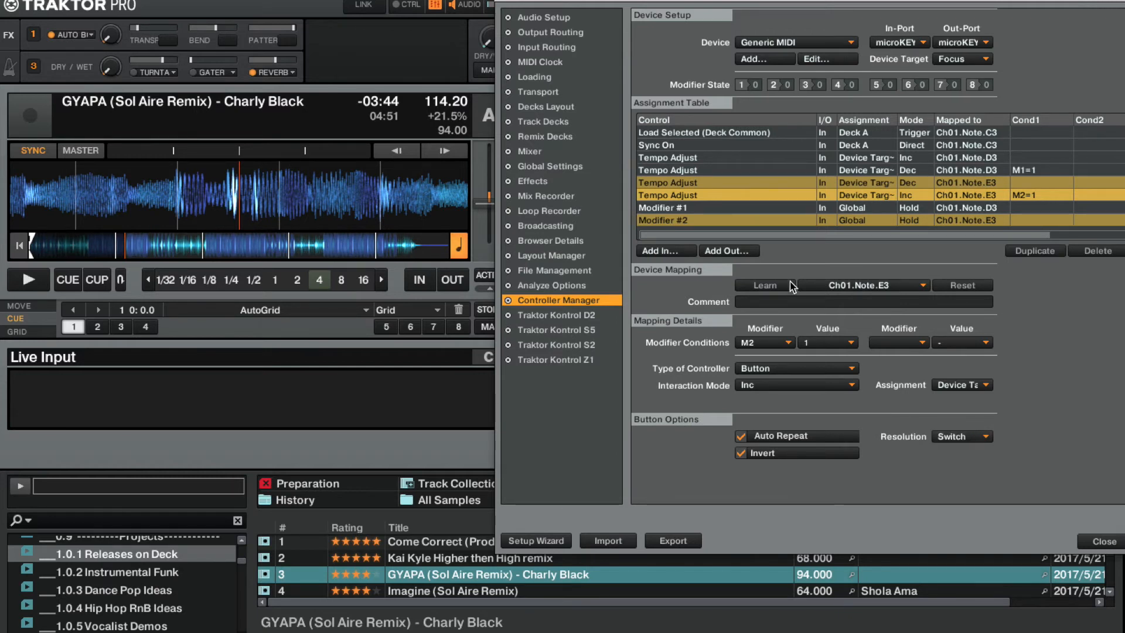
click(761, 390)
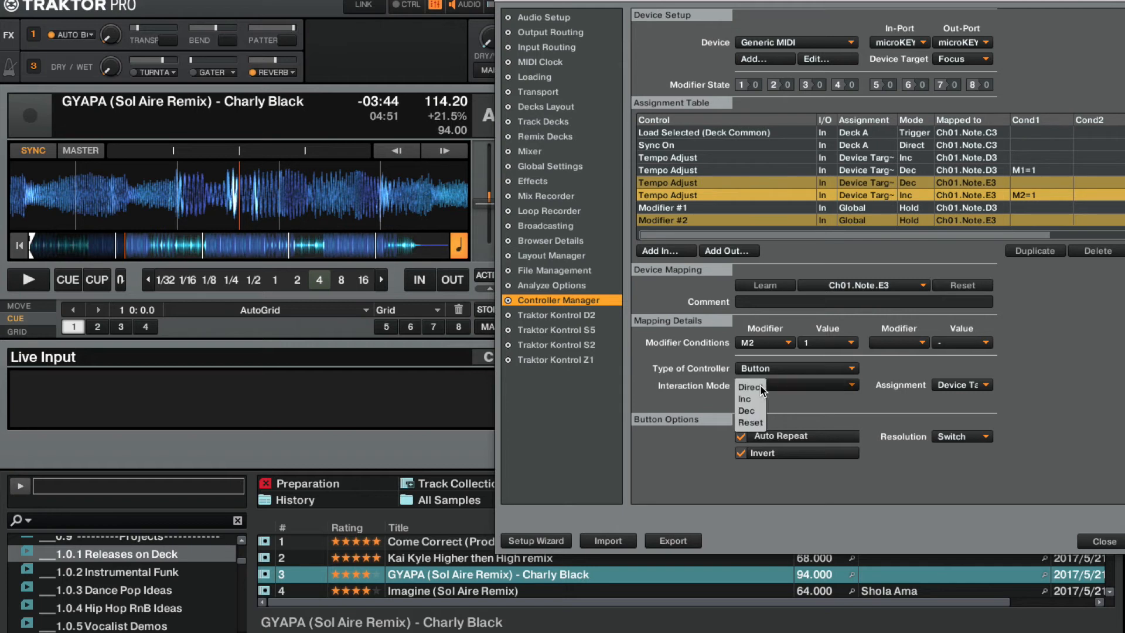
click(751, 422)
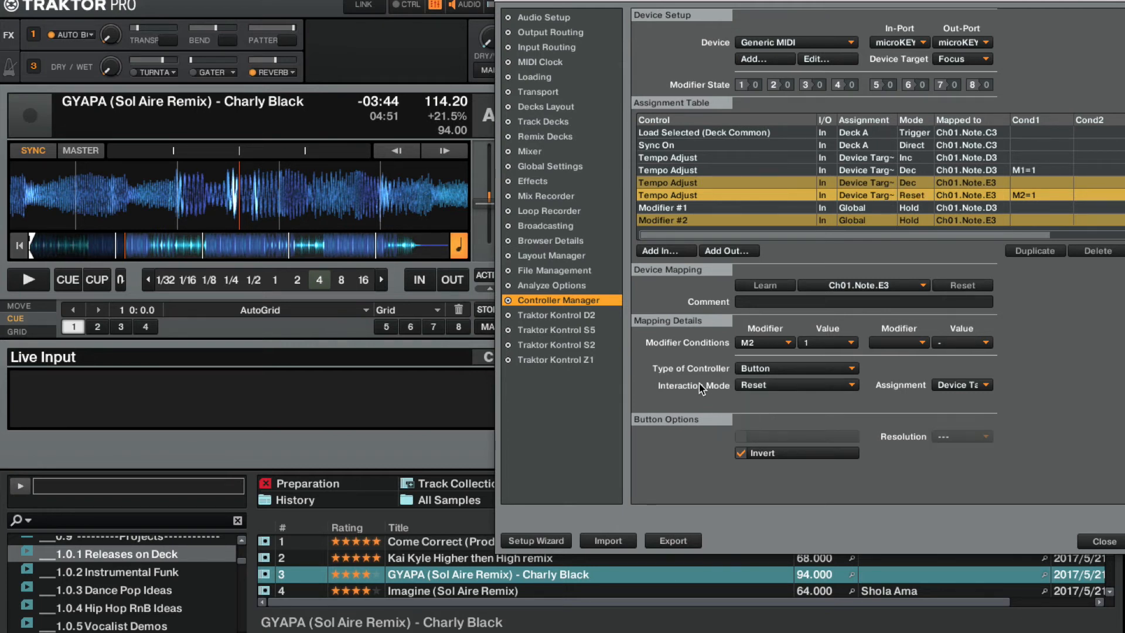
Step: Play Deck A to test the tempo reset on E3, and stop playback
click(42, 282)
click(79, 151)
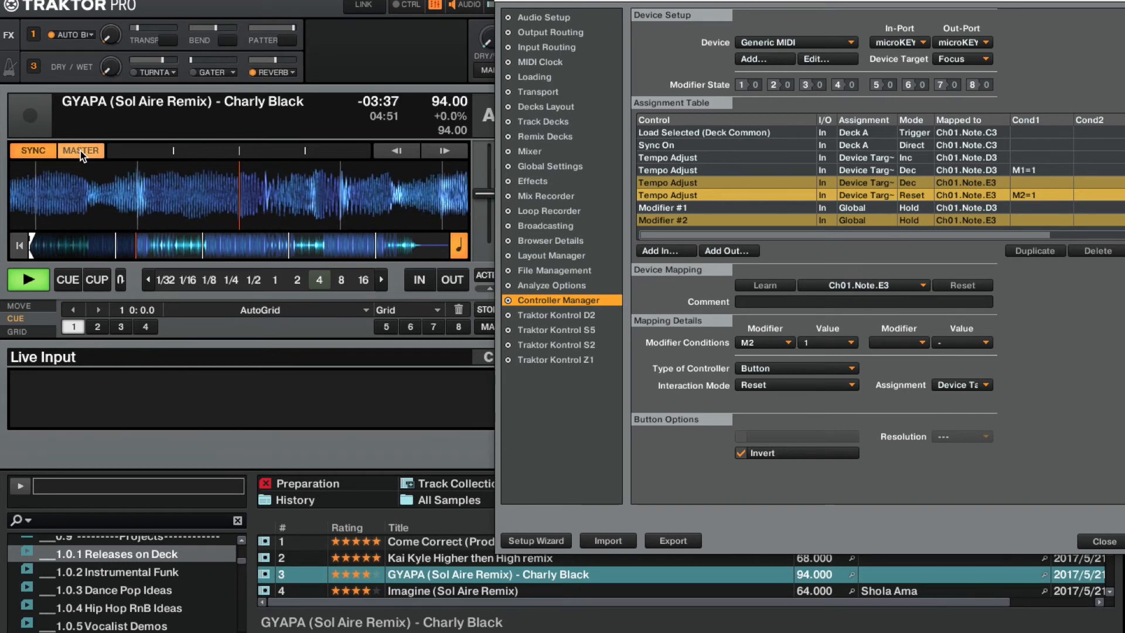
click(34, 286)
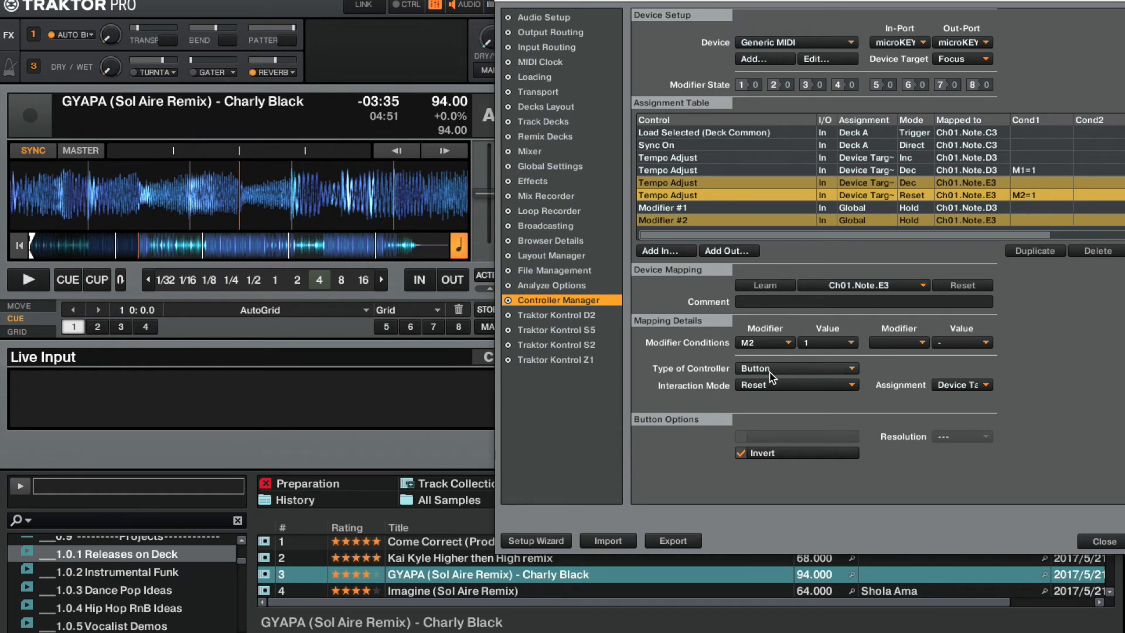
Step: Set the M2=1 Tempo Adjust mapping's interaction mode to Inc and its assignment to Deck A
click(781, 388)
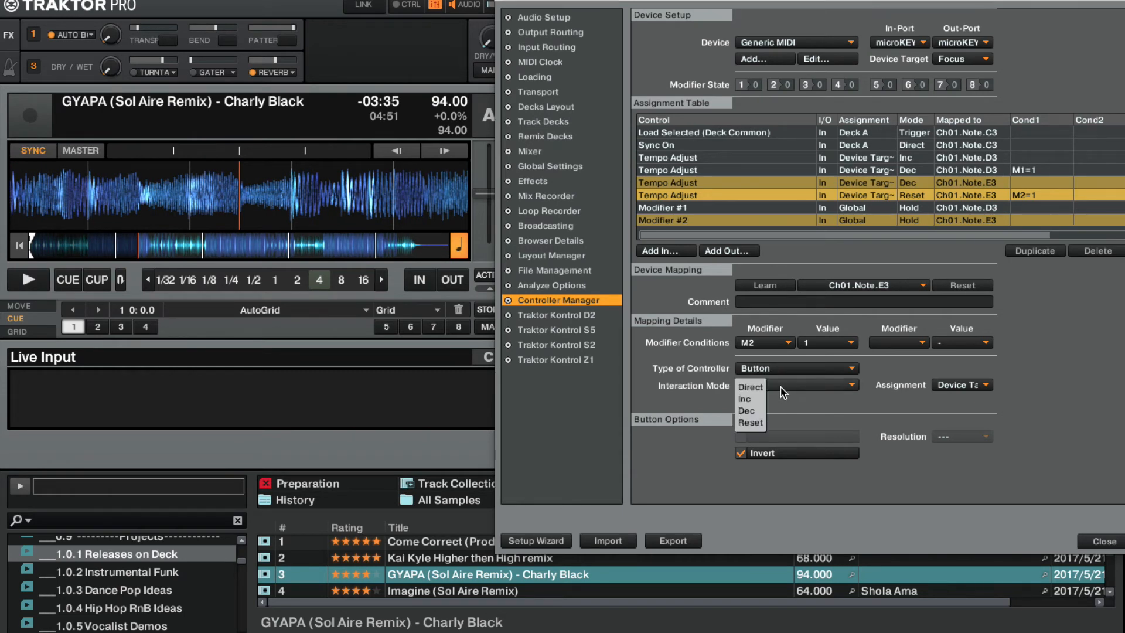
click(761, 404)
click(951, 386)
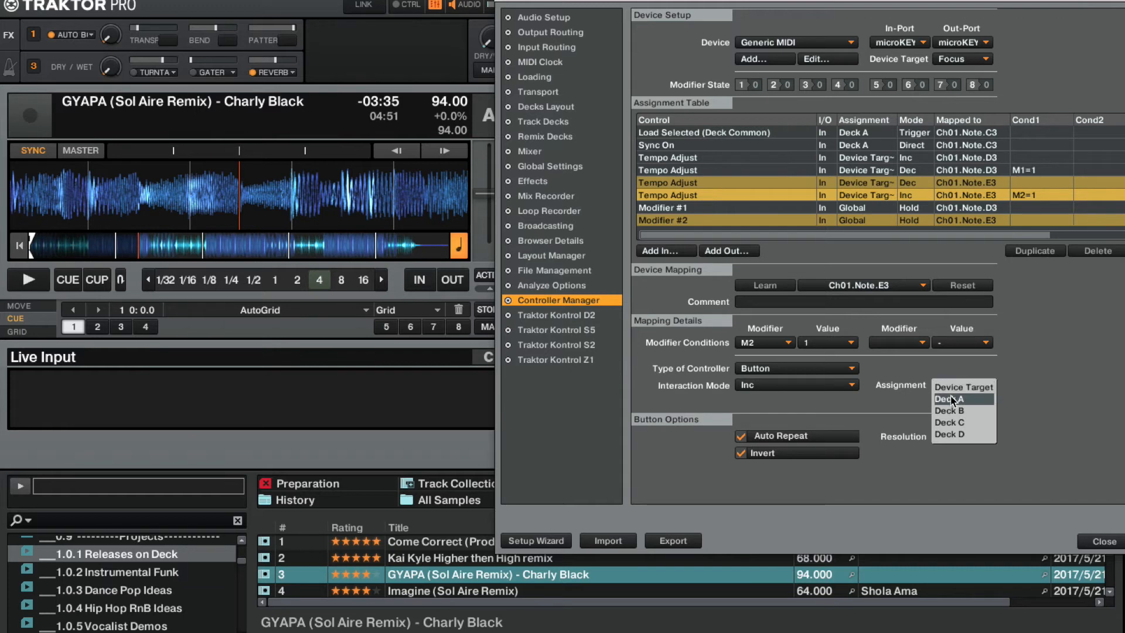
click(950, 398)
Step: Assign the D3 Tempo Adjust mapping with the M1=1 condition to Deck A
click(685, 181)
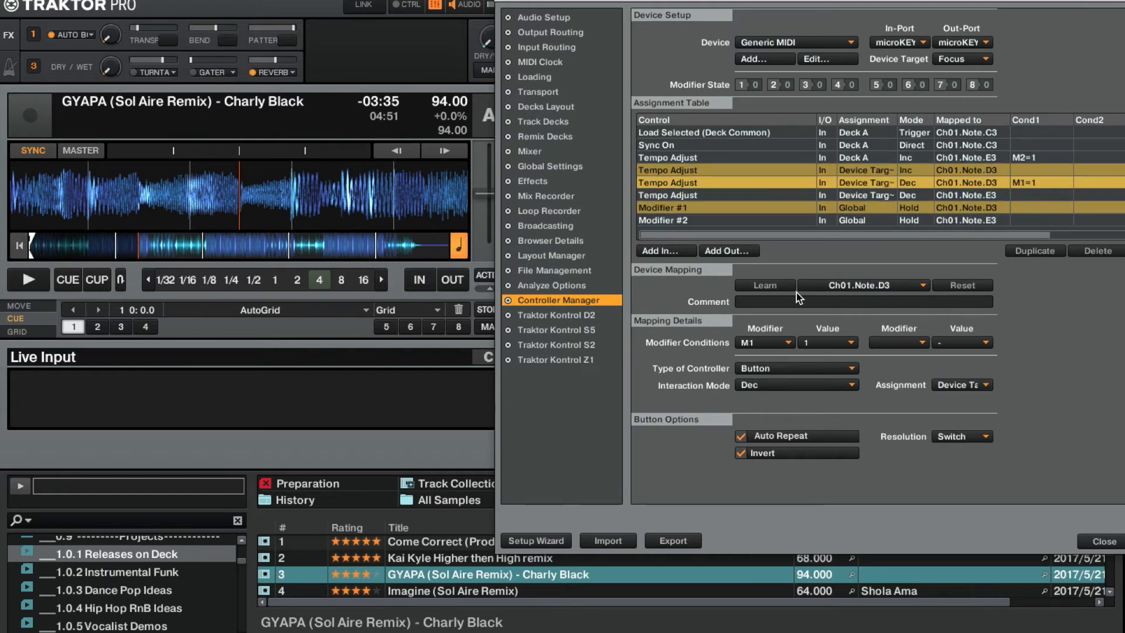
click(959, 383)
click(958, 399)
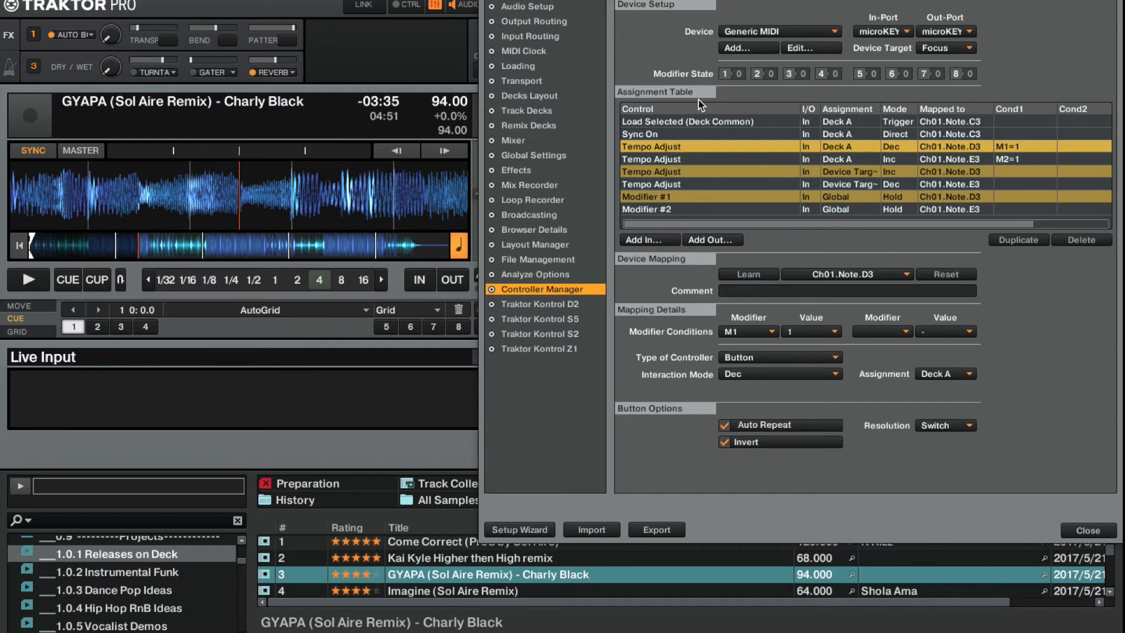
Step: Add FX Unit input mappings for Effect 1 Selector and FX Unit Mode Selector to the assignment table
click(678, 213)
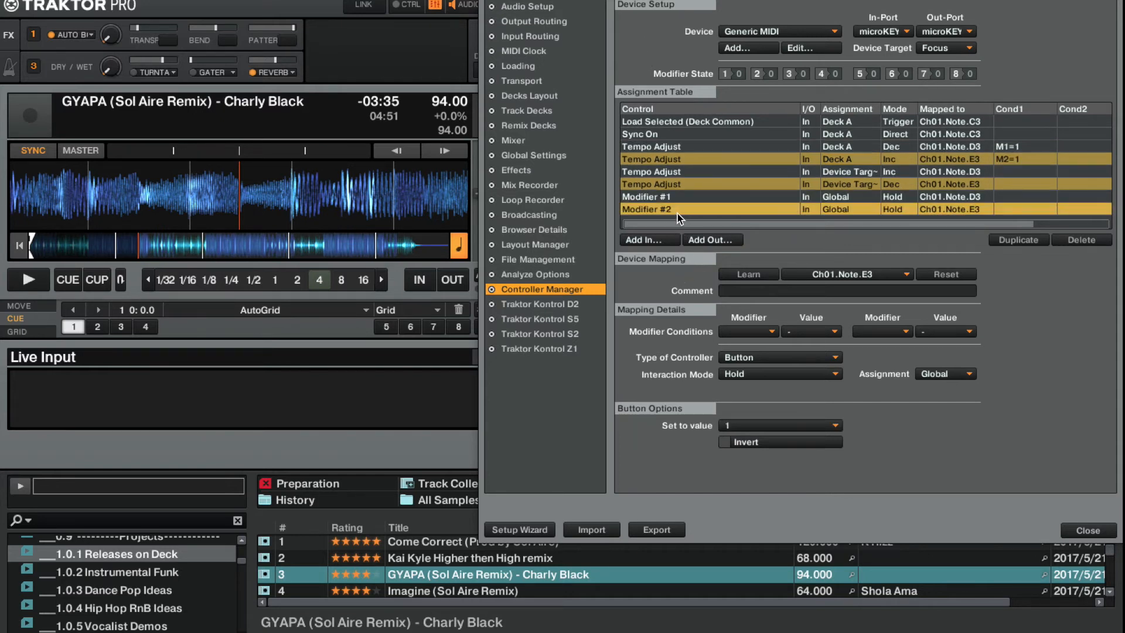
click(648, 239)
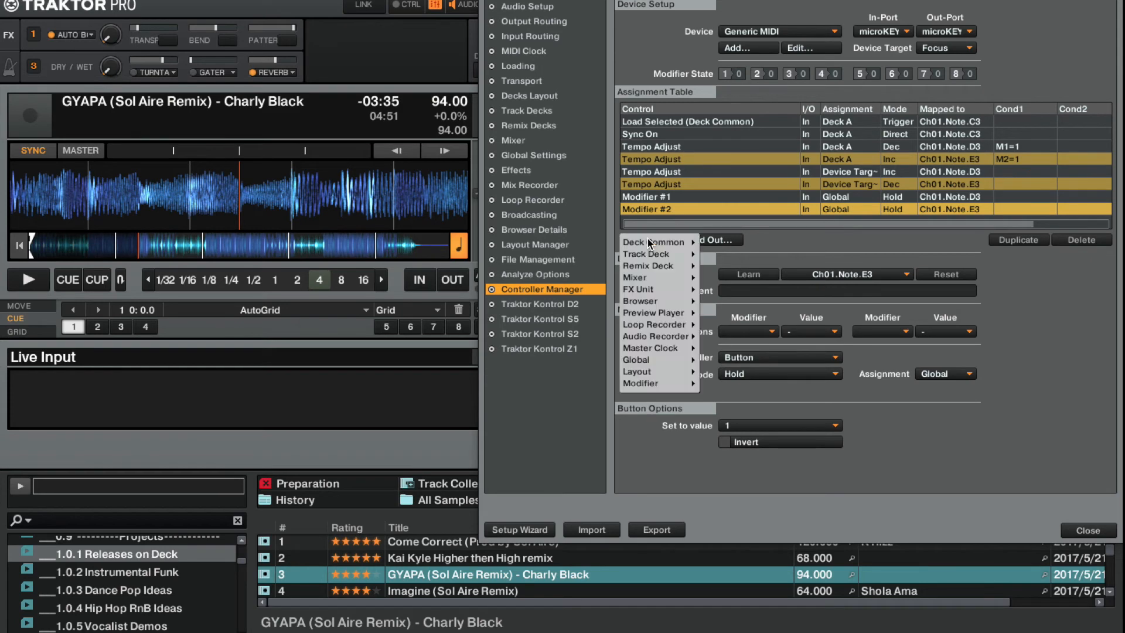
mouse_move(657, 265)
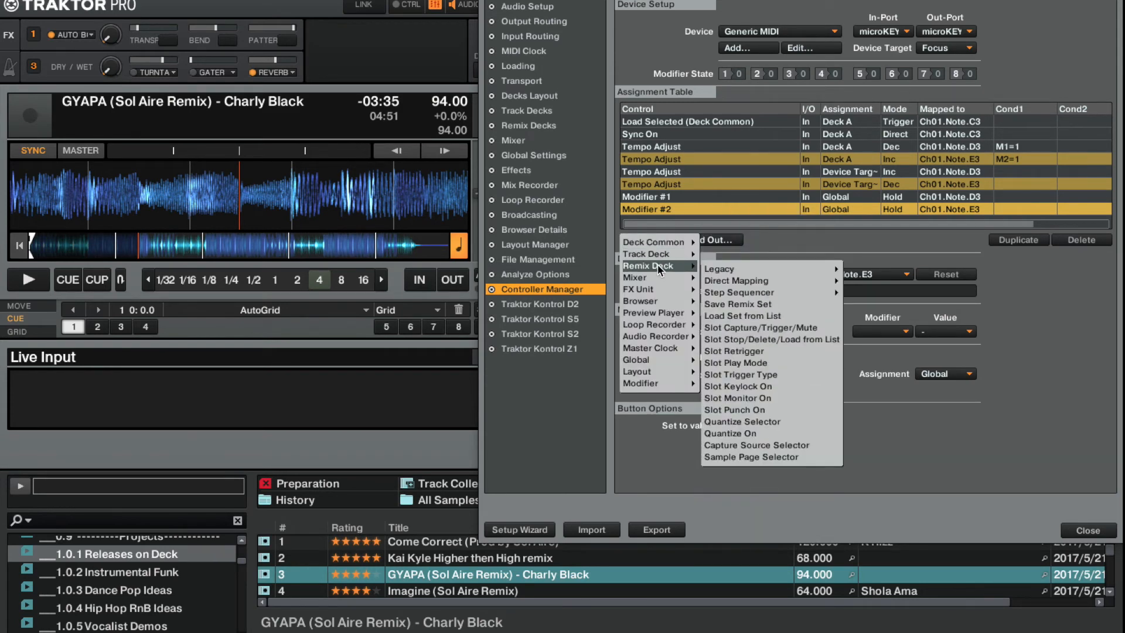
mouse_move(657, 300)
mouse_move(708, 326)
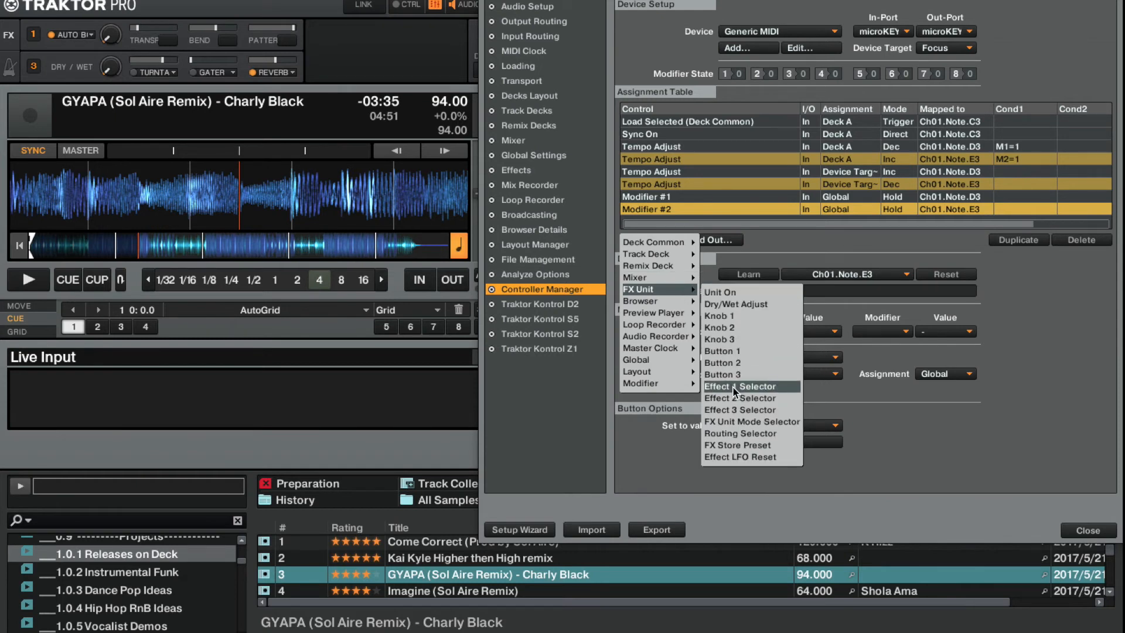
click(733, 386)
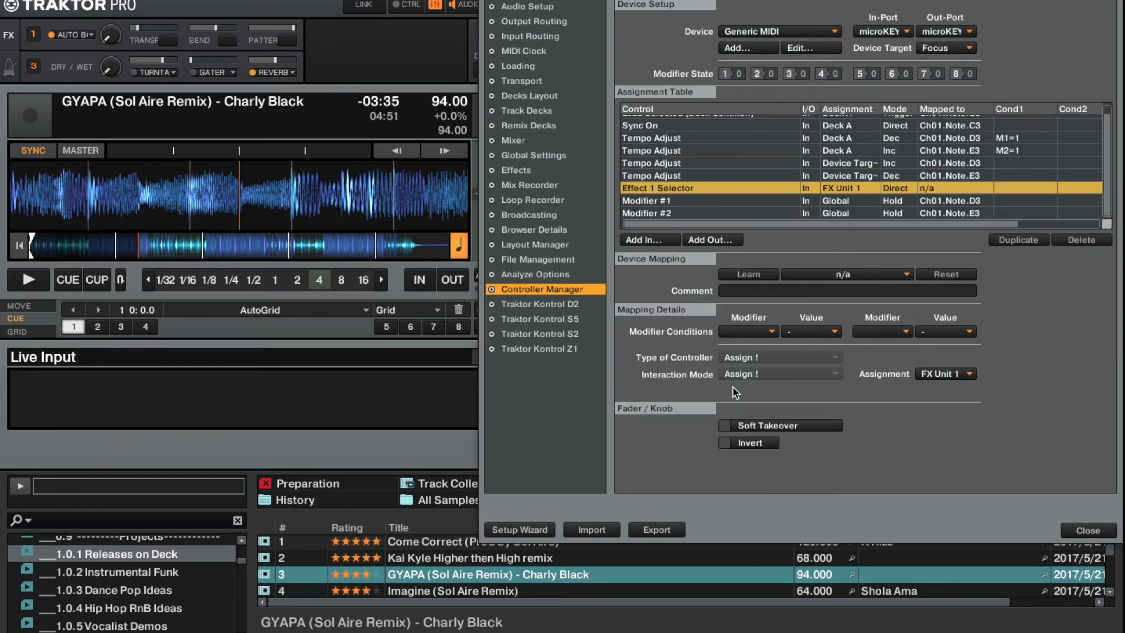
click(639, 238)
mouse_move(642, 242)
mouse_move(639, 289)
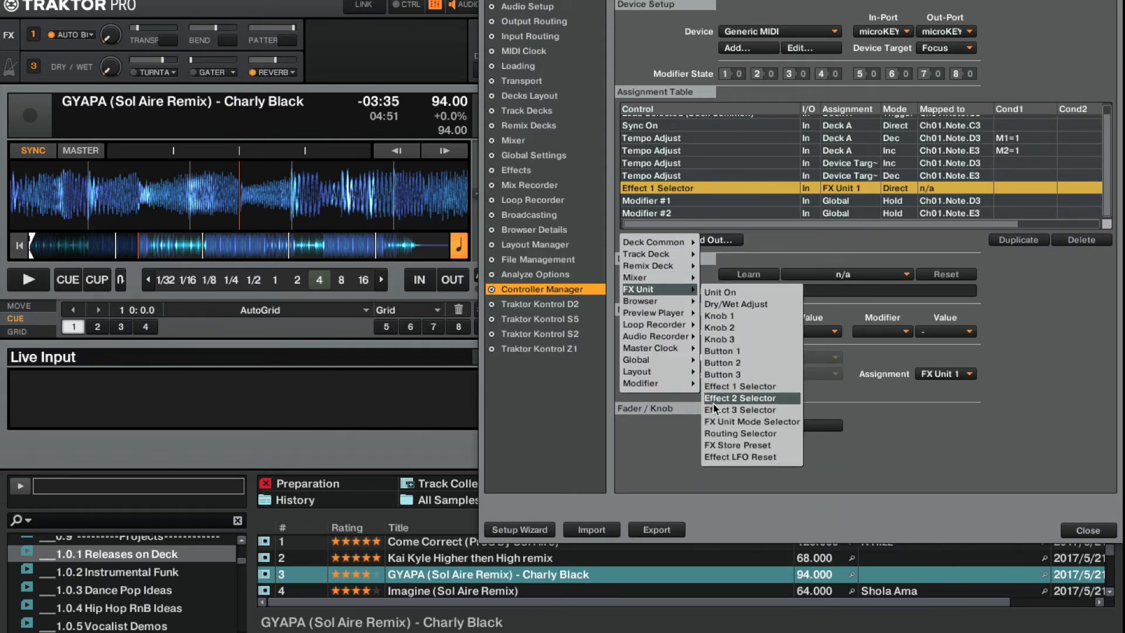
click(741, 422)
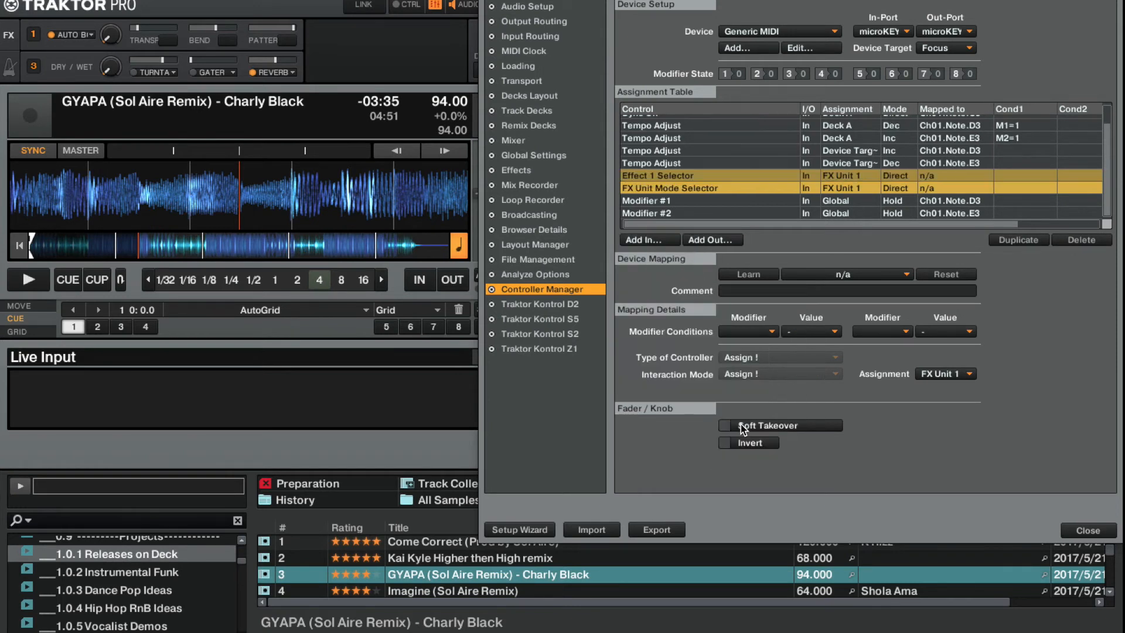
Step: Add an FX Unit Knob 3 input mapping and a Modifier #3 input mapping to the assignment table
click(634, 244)
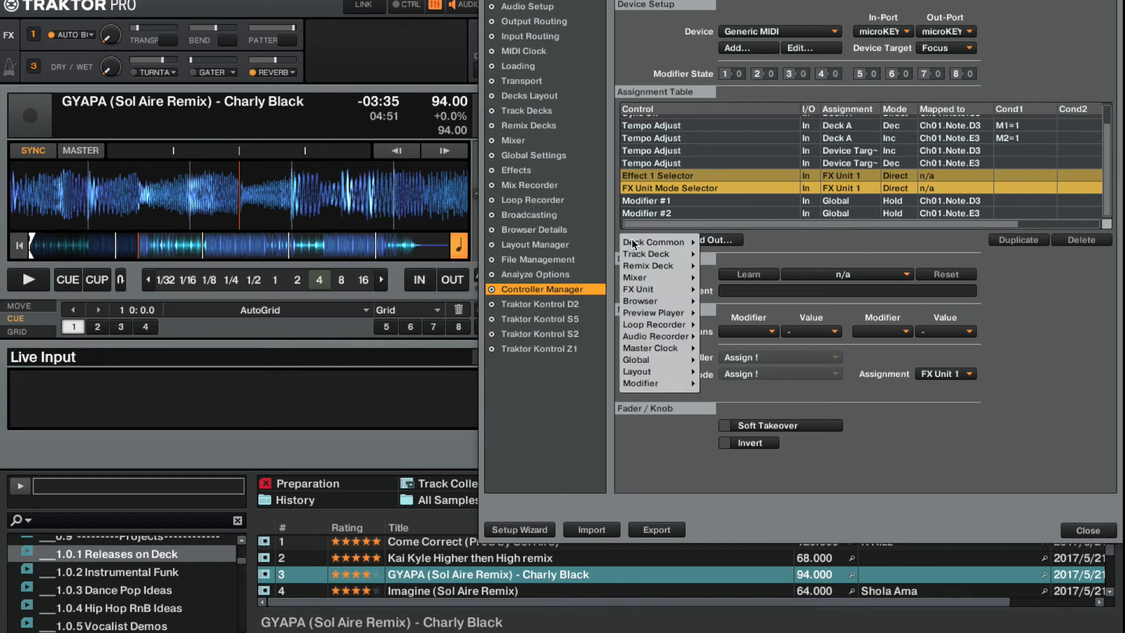
mouse_move(637, 244)
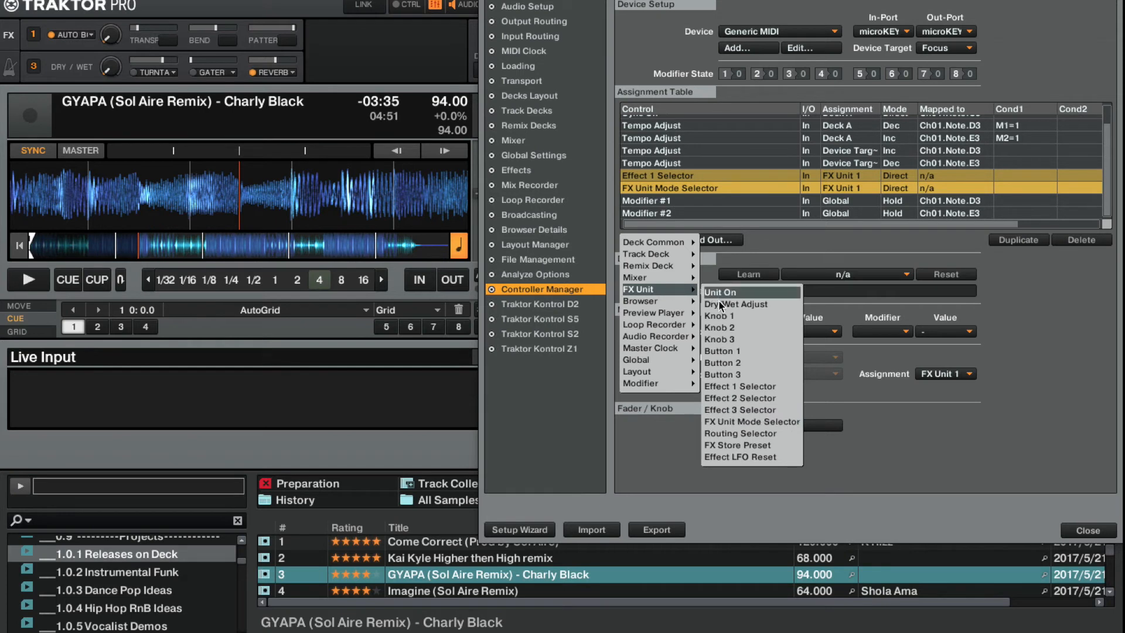
click(727, 339)
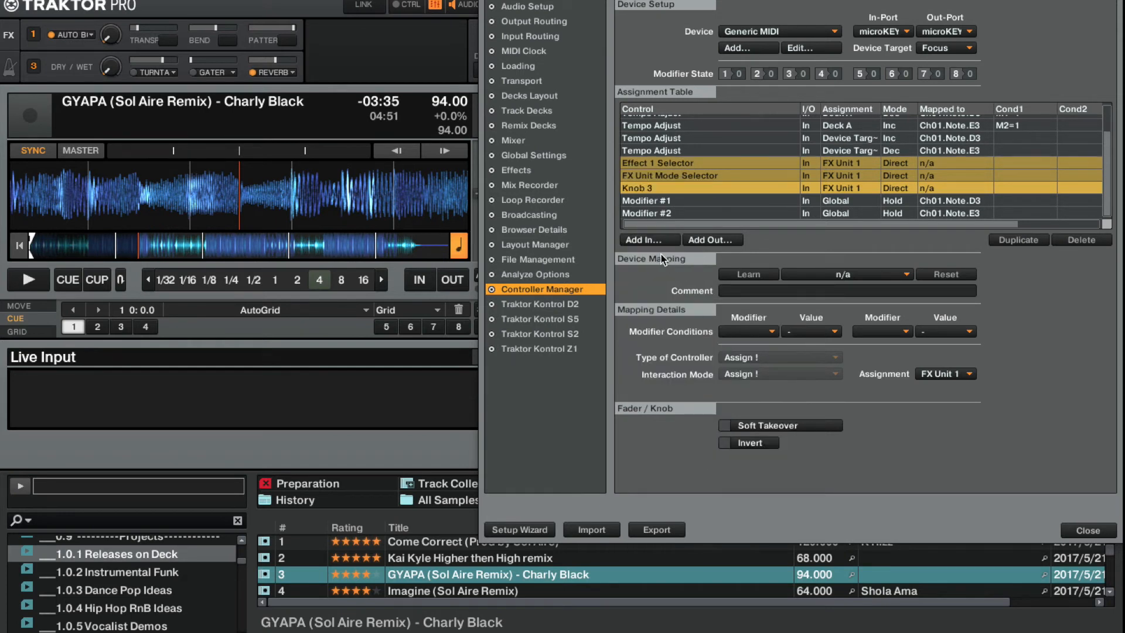
click(643, 240)
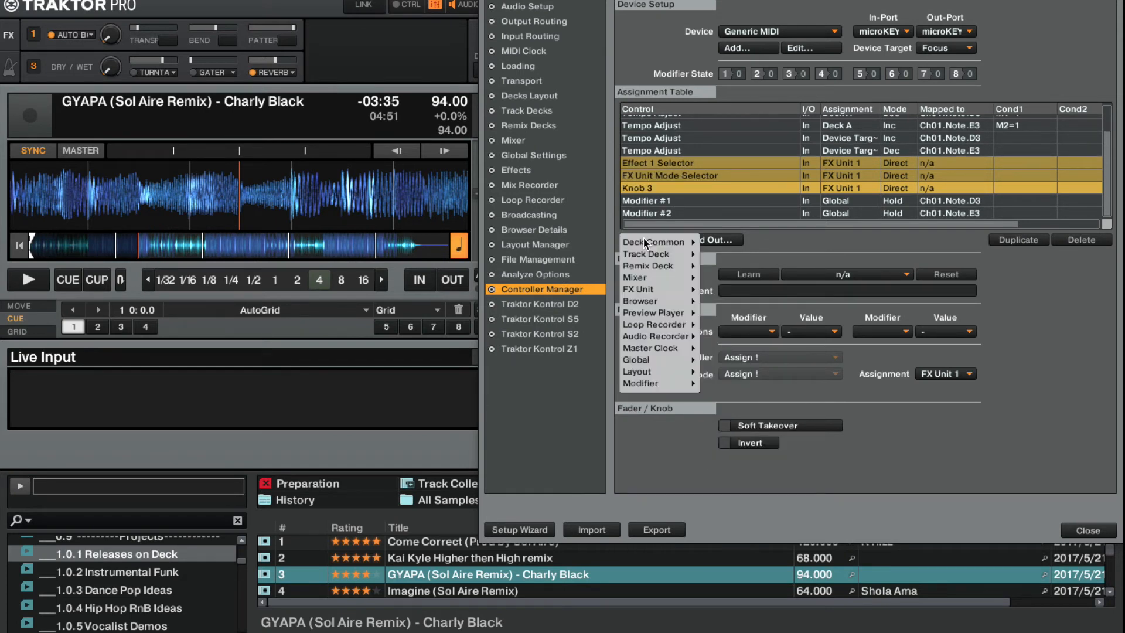
mouse_move(653, 386)
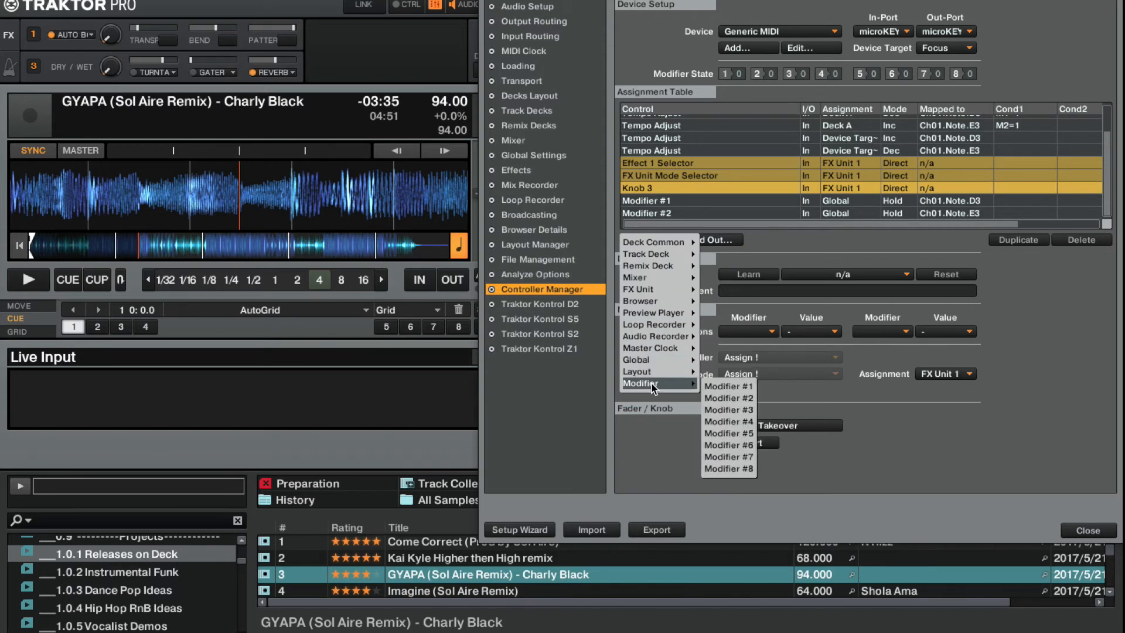
click(736, 410)
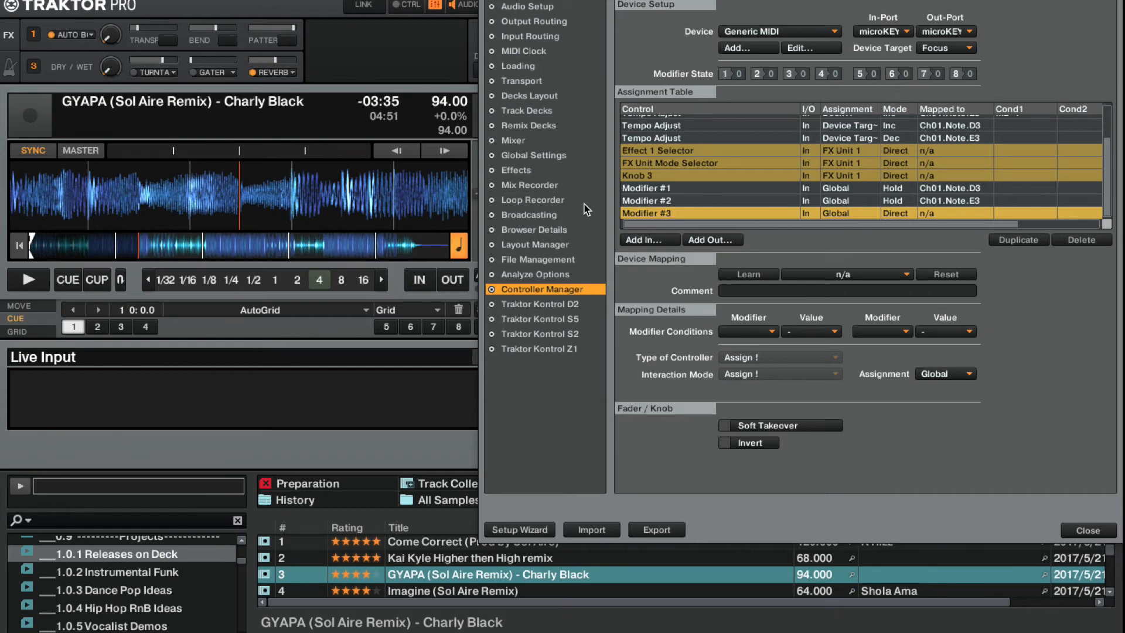
Step: Learn note G3 for the Effect 1 Selector, FX Unit Mode Selector and Knob 3 mappings
click(644, 139)
click(646, 152)
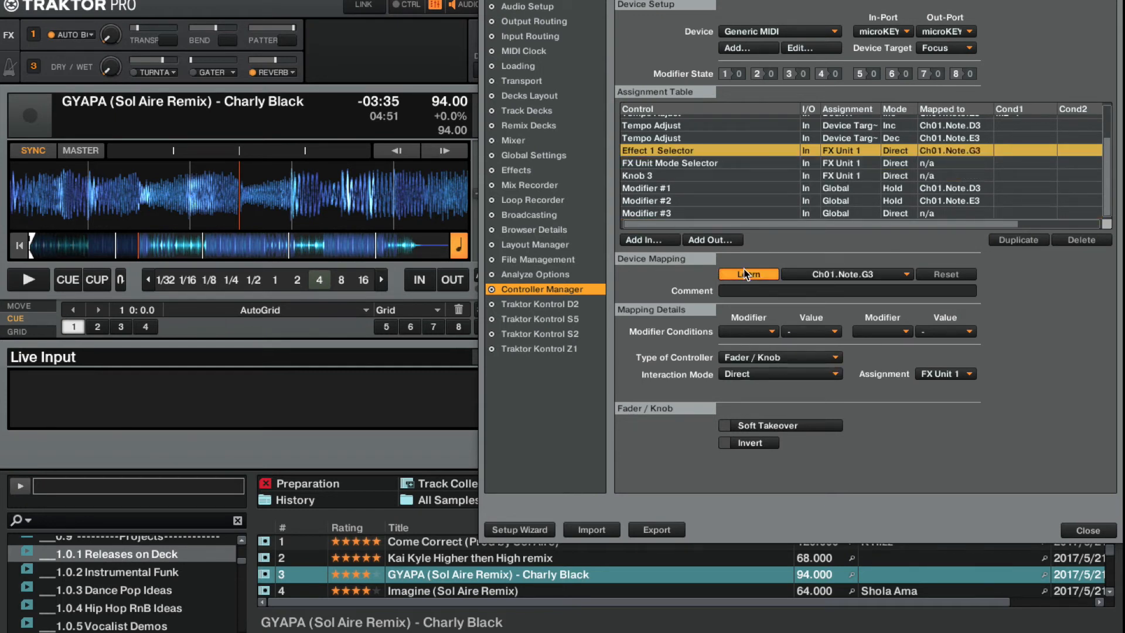
click(676, 164)
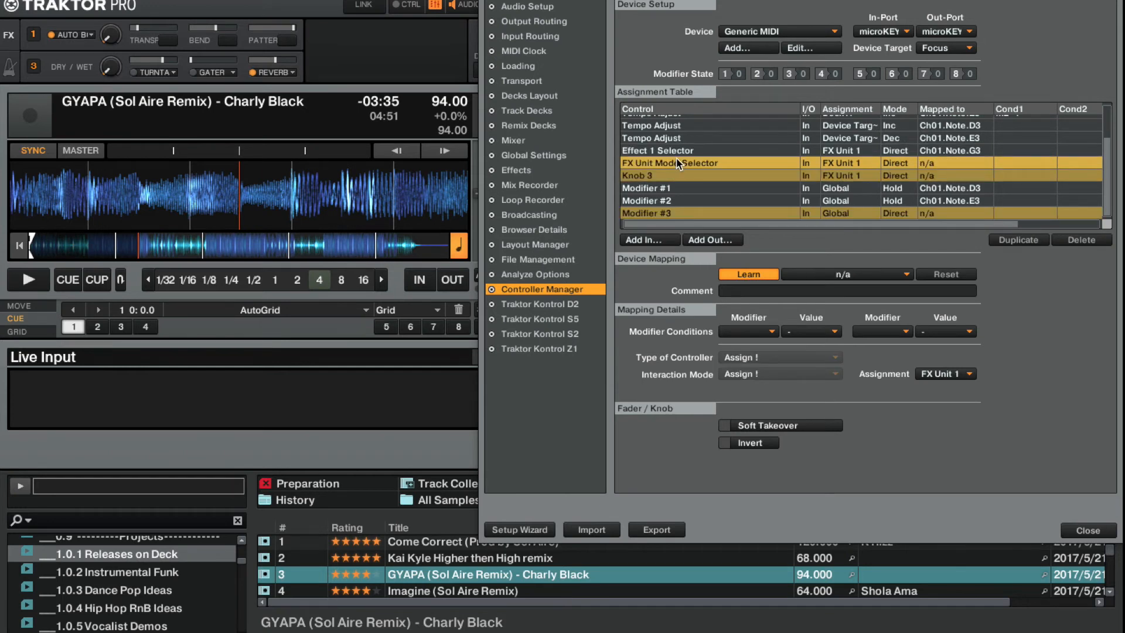
click(670, 176)
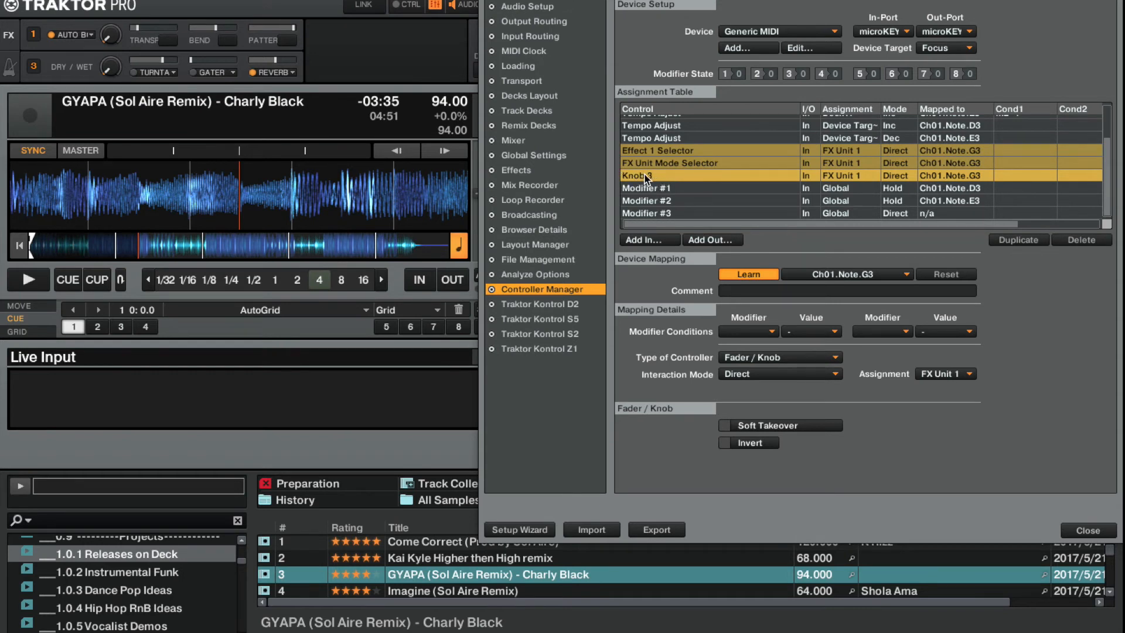
Step: Learn note A3 for the Modifier #3 mapping and configure it as a Button in Hold mode with value 1
click(668, 214)
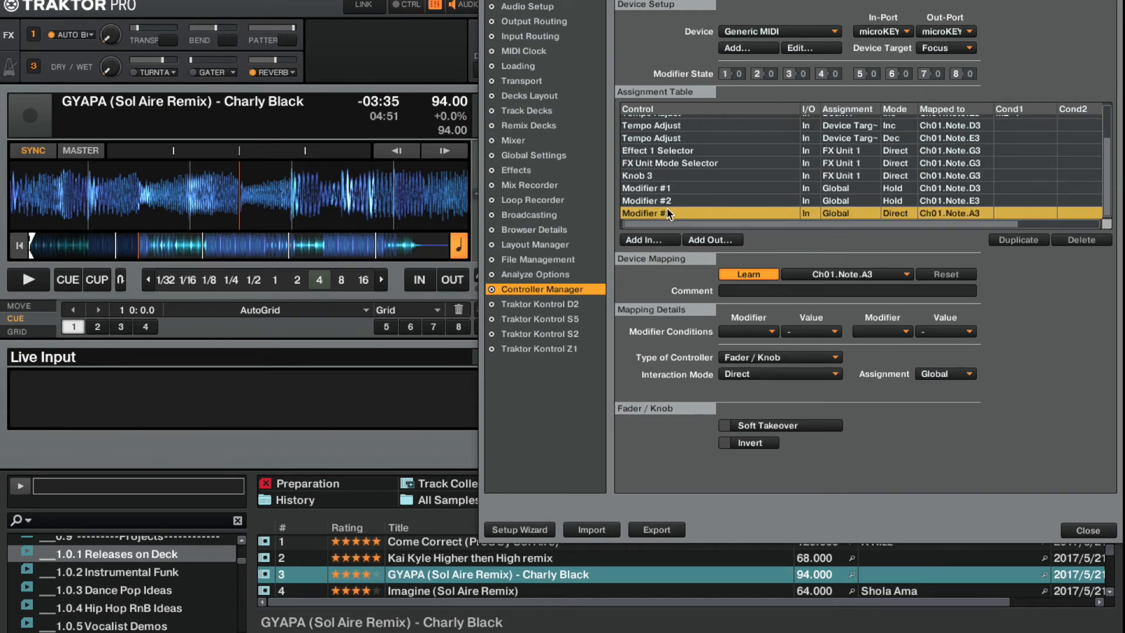
click(733, 273)
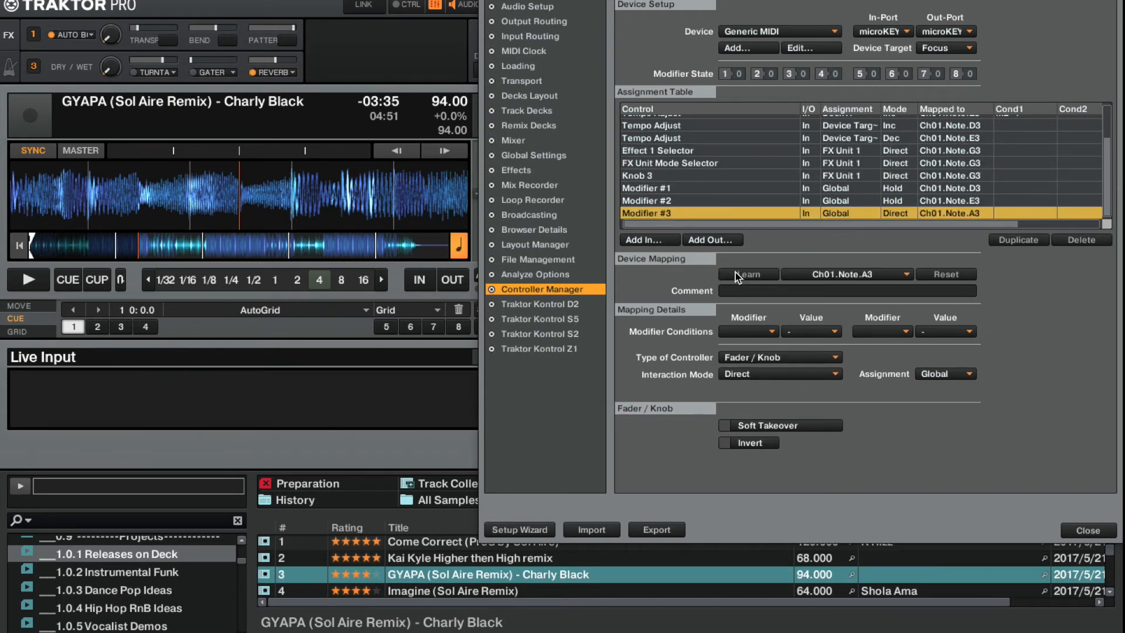
click(735, 359)
click(736, 360)
click(739, 374)
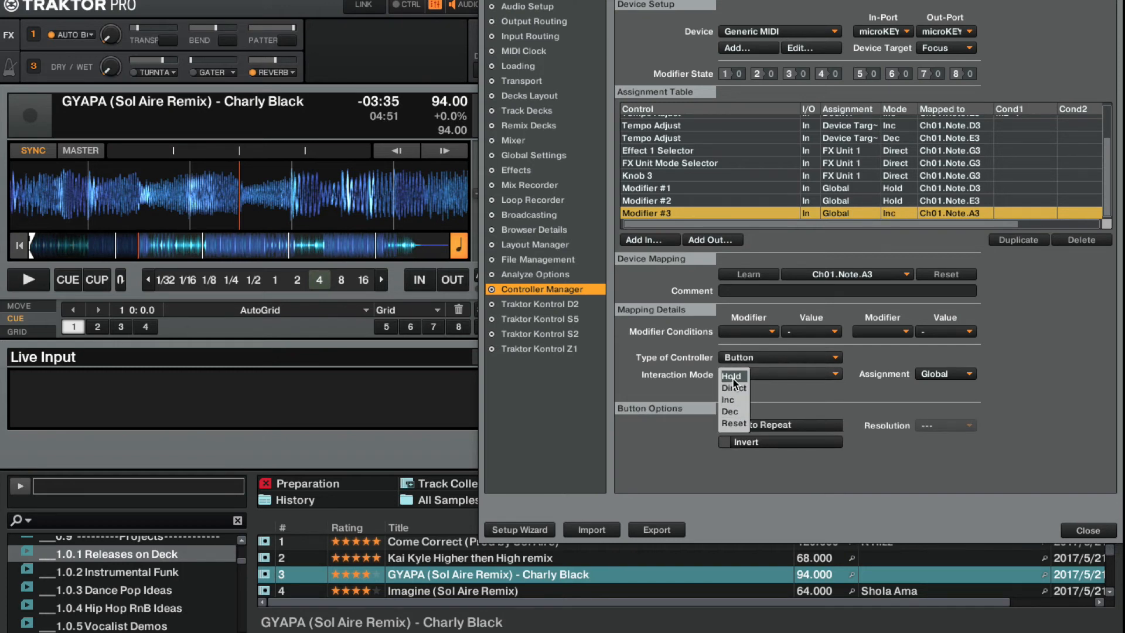
click(733, 376)
click(732, 425)
click(726, 437)
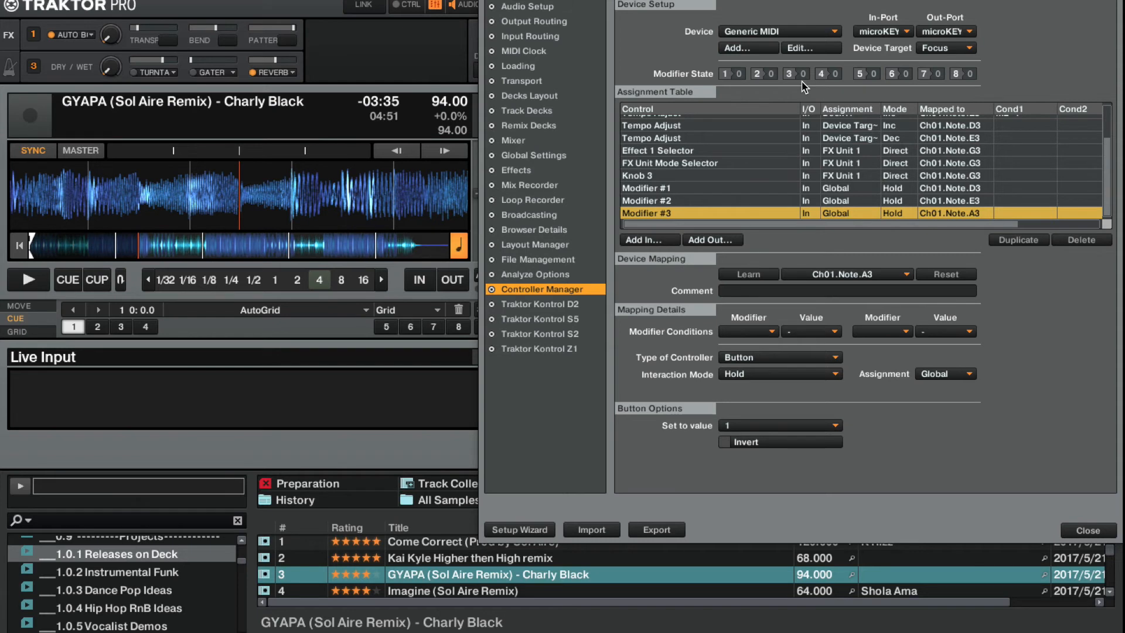
Step: Add the modifier condition M3=1 to the Knob 3 mapping
shift+click(655, 177)
click(750, 329)
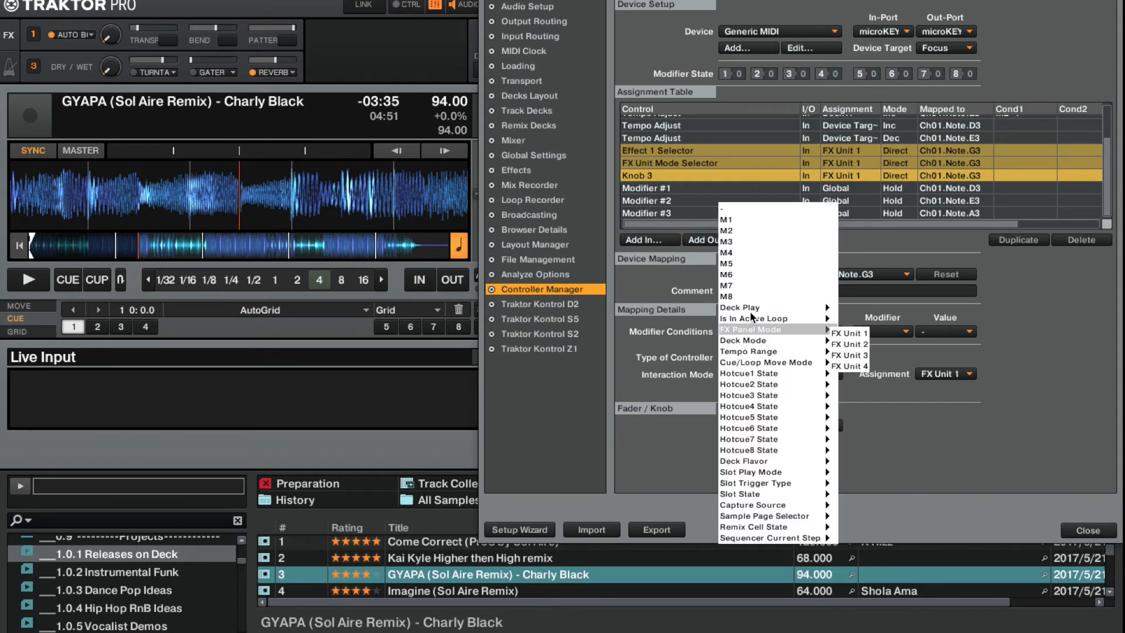
click(755, 240)
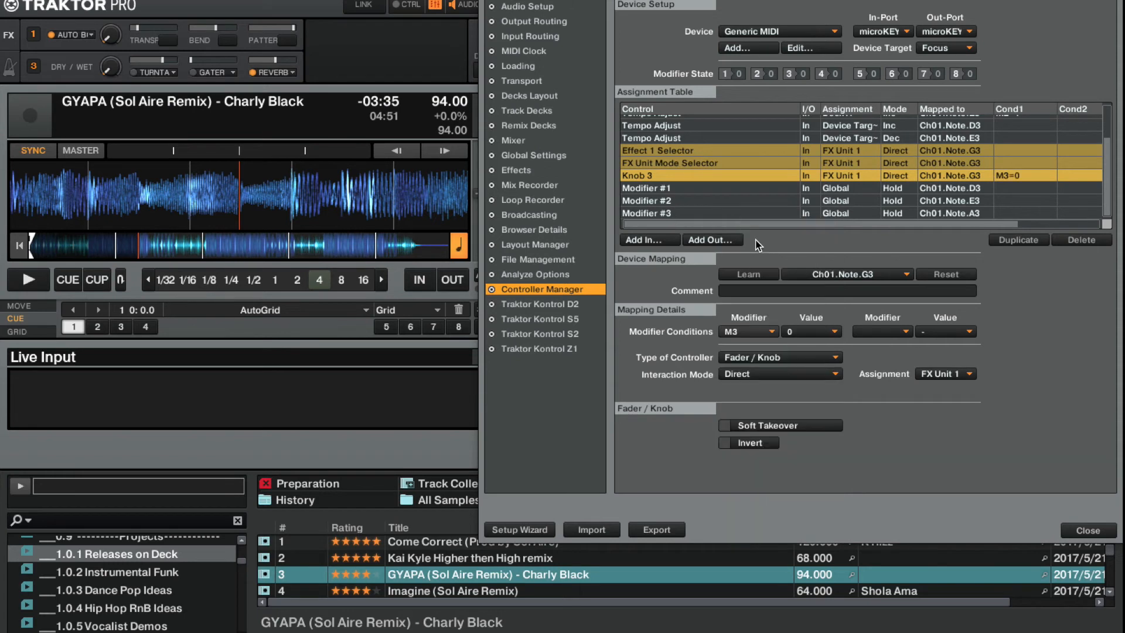
click(797, 331)
click(790, 346)
Step: Configure the Effect 1 Selector mapping as a Button in Direct mode that sets the effect to Reverb T3
click(635, 152)
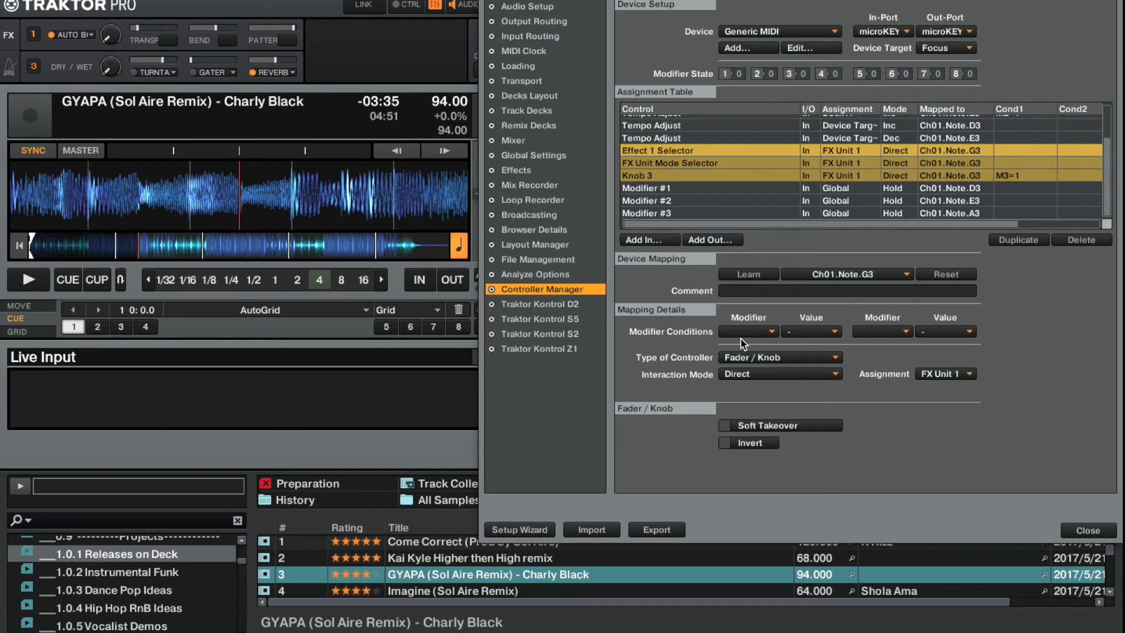
click(737, 355)
click(737, 360)
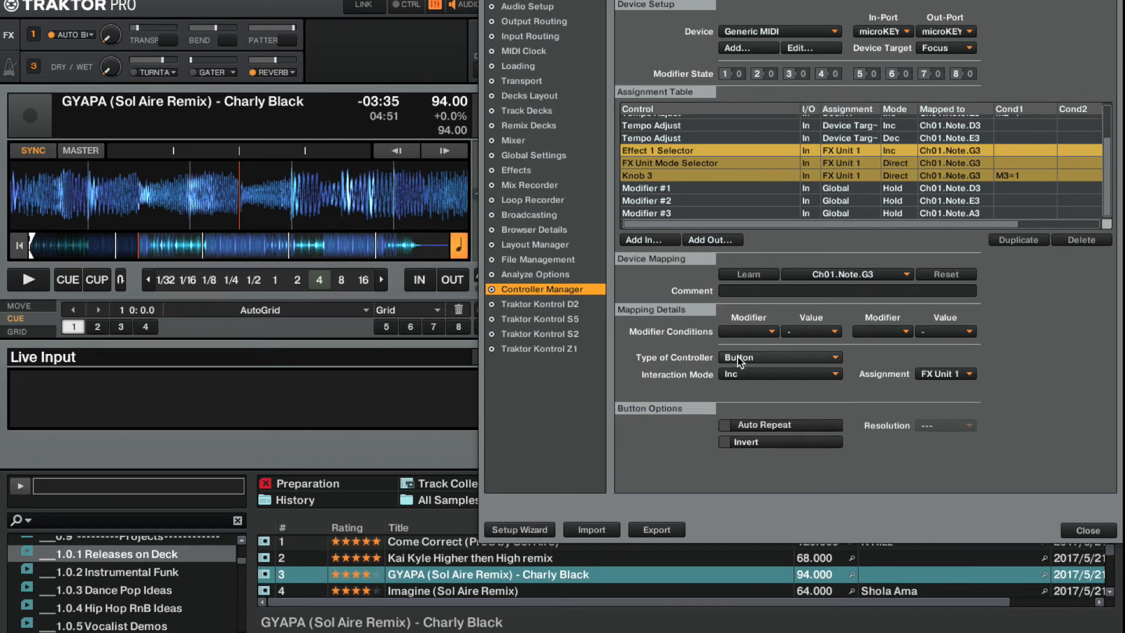
click(754, 376)
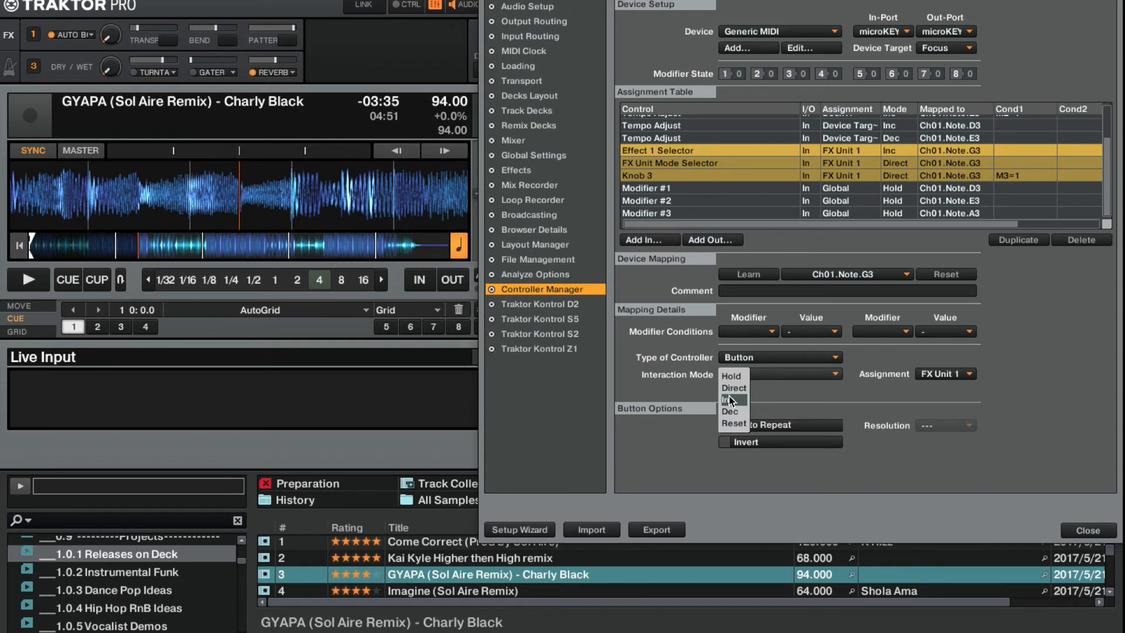
key(Return)
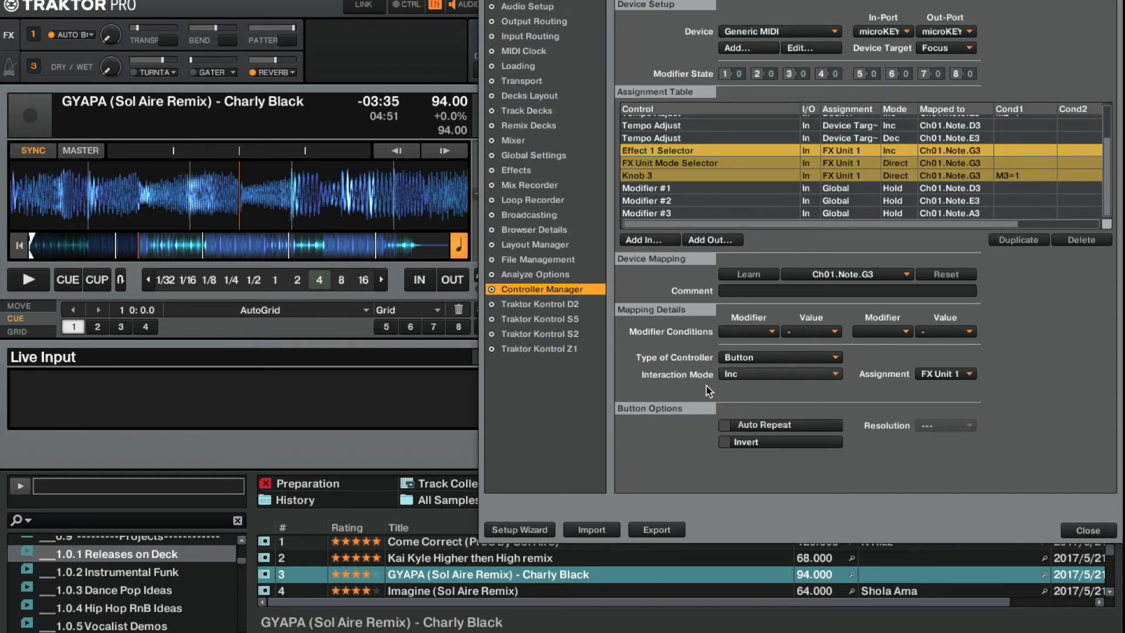
click(733, 375)
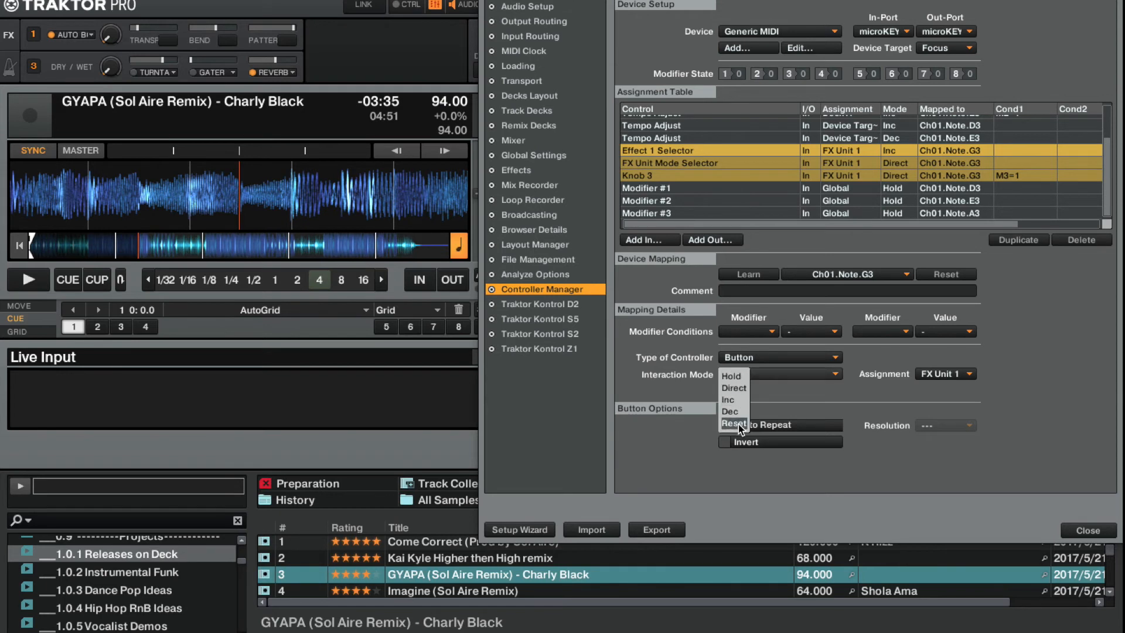
click(737, 388)
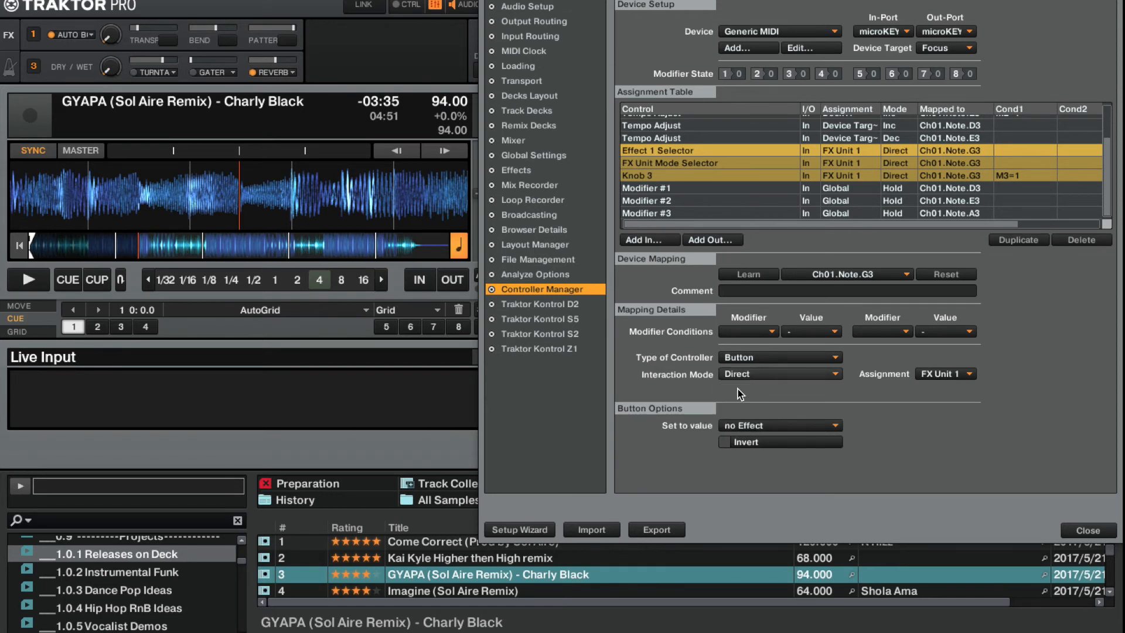
click(746, 427)
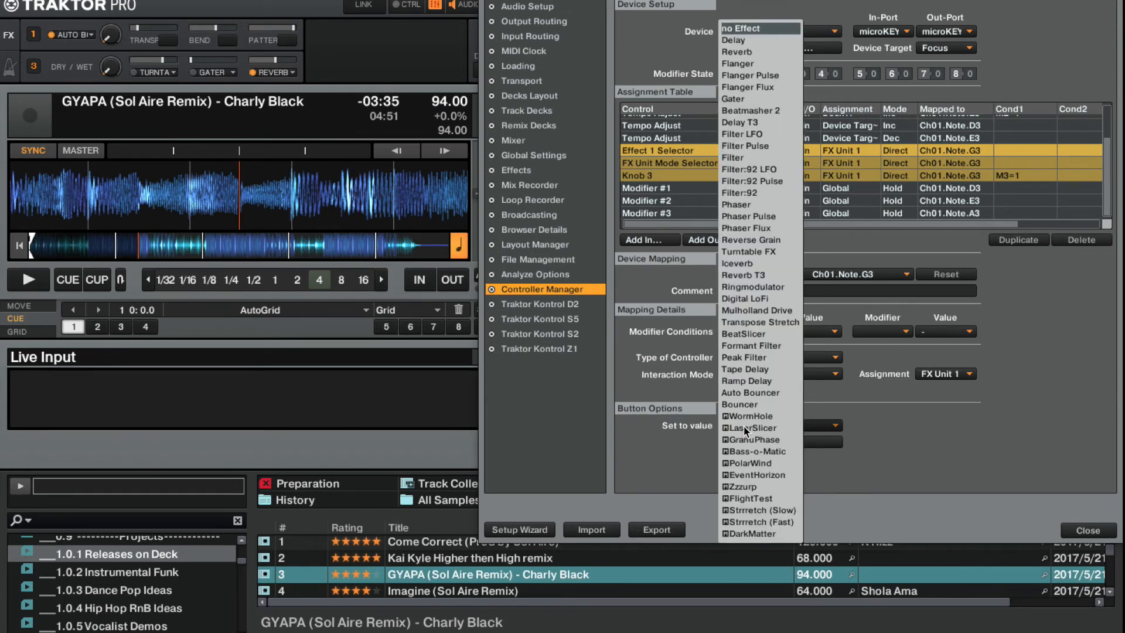
click(745, 274)
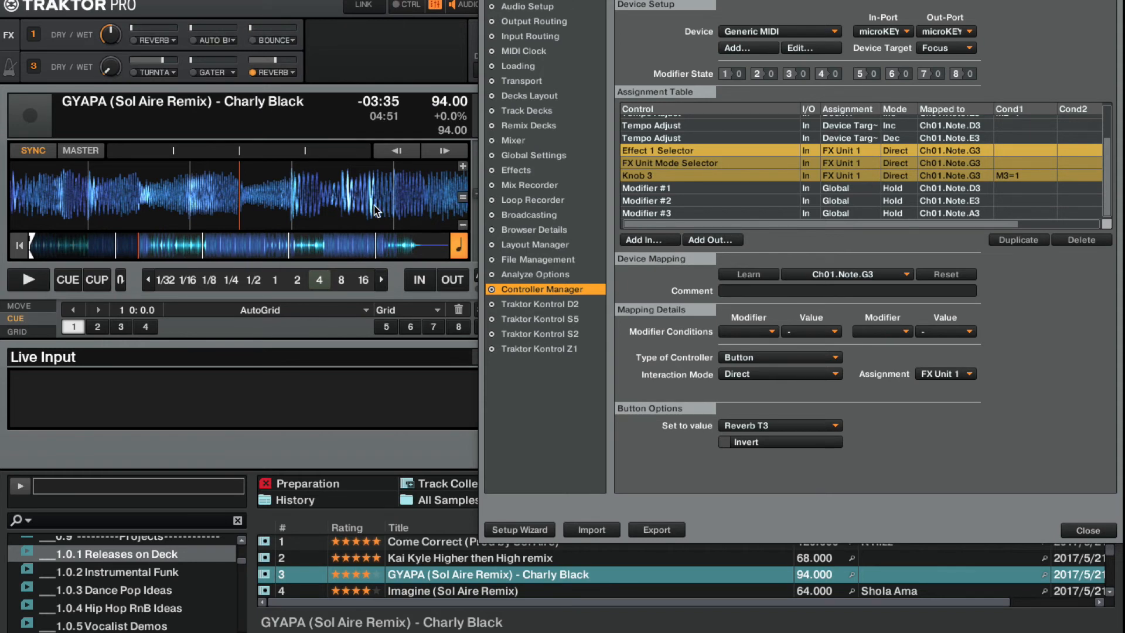
Step: Try the Hold interaction mode on the Effect 1 Selector mapping and switch it back to Direct
click(655, 163)
click(694, 152)
click(759, 375)
click(731, 376)
click(733, 374)
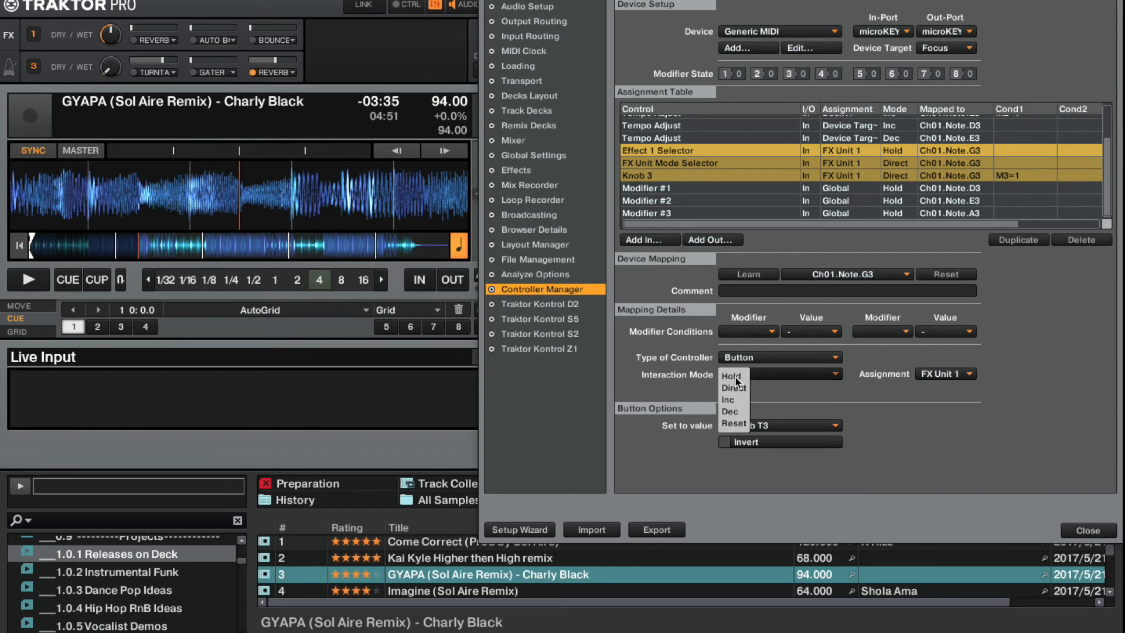
click(731, 387)
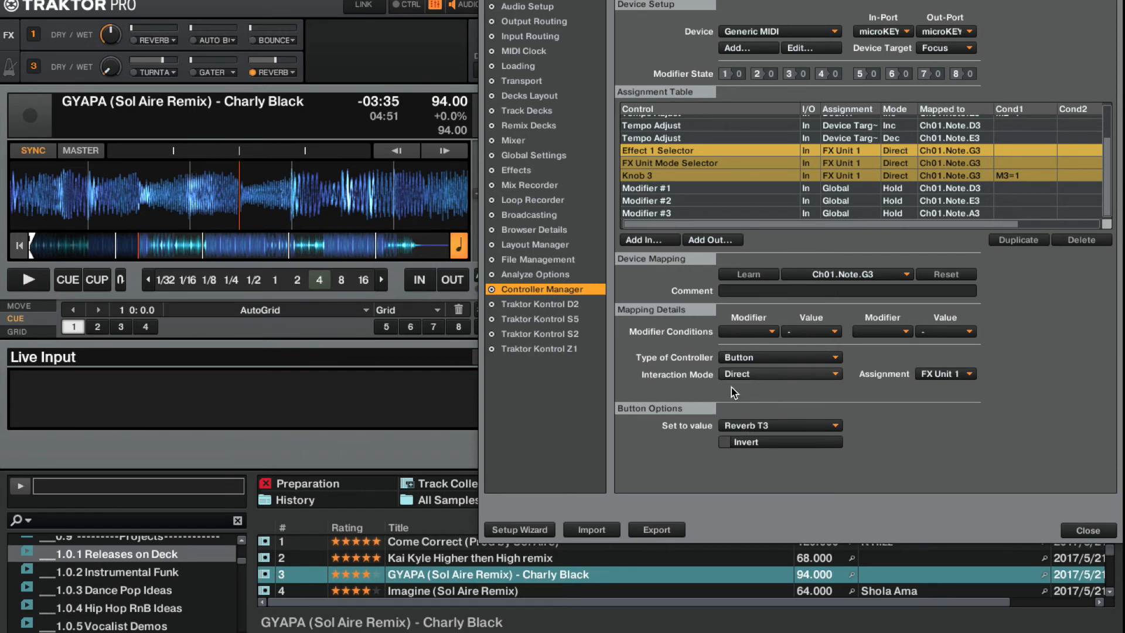
Step: Configure the FX Unit Mode Selector mapping for FX Unit 1 as a Button in Direct mode set to Single
click(676, 161)
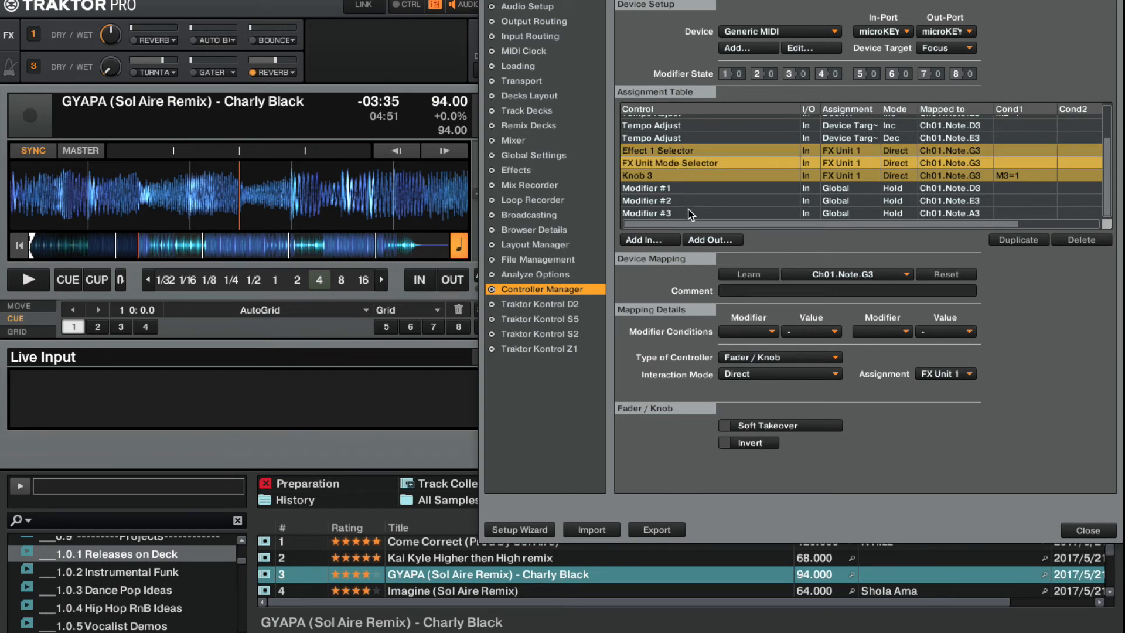
click(945, 375)
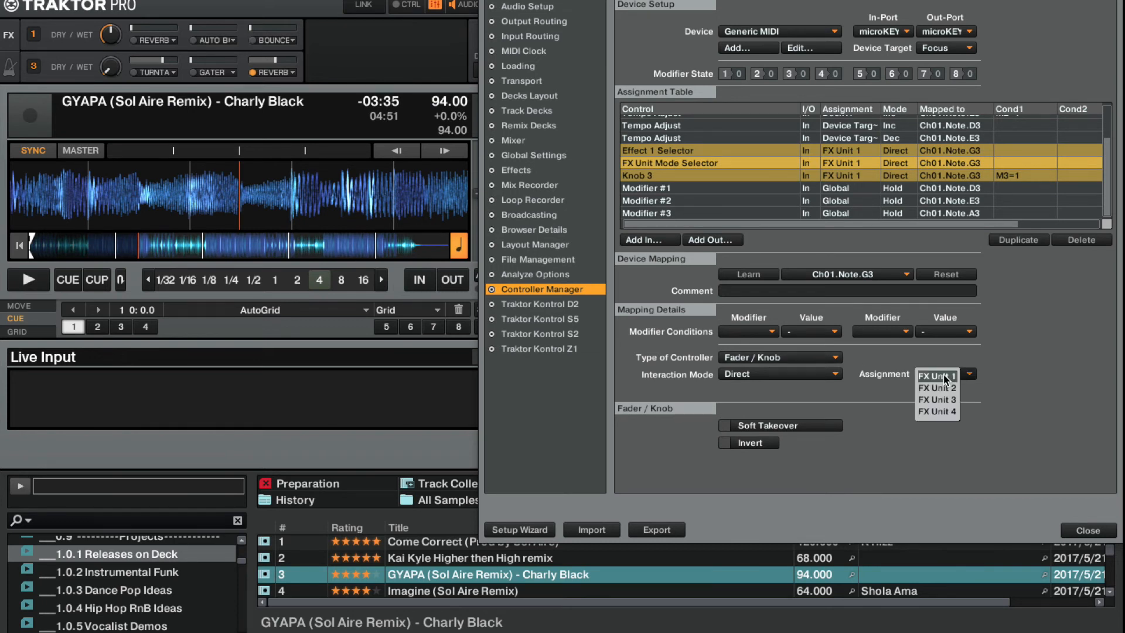
click(781, 360)
click(780, 358)
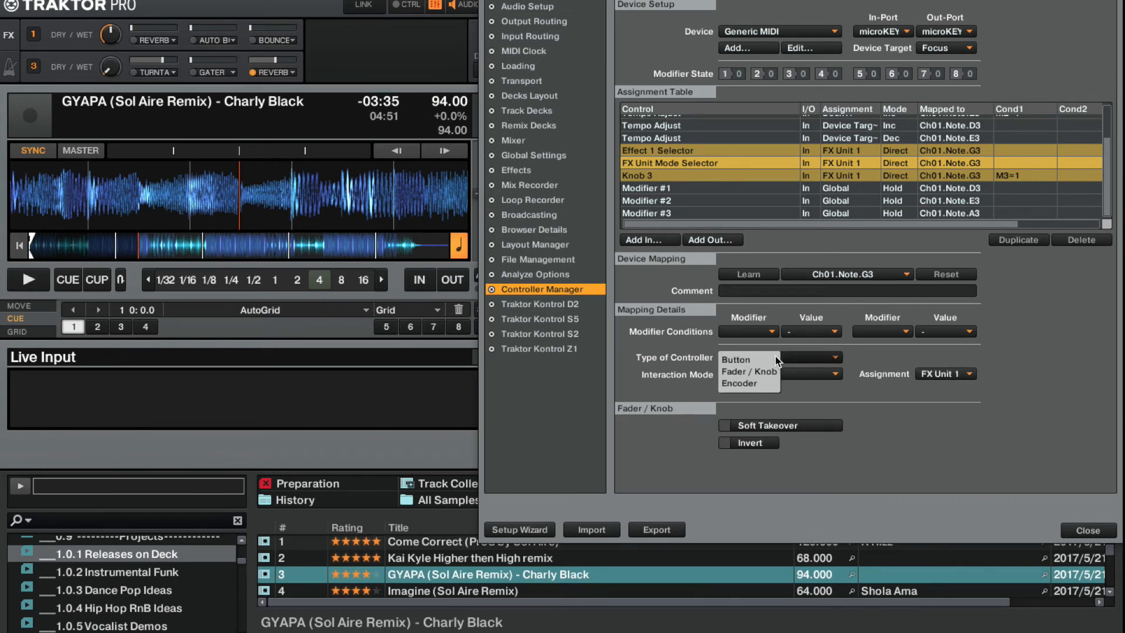
click(764, 357)
click(768, 375)
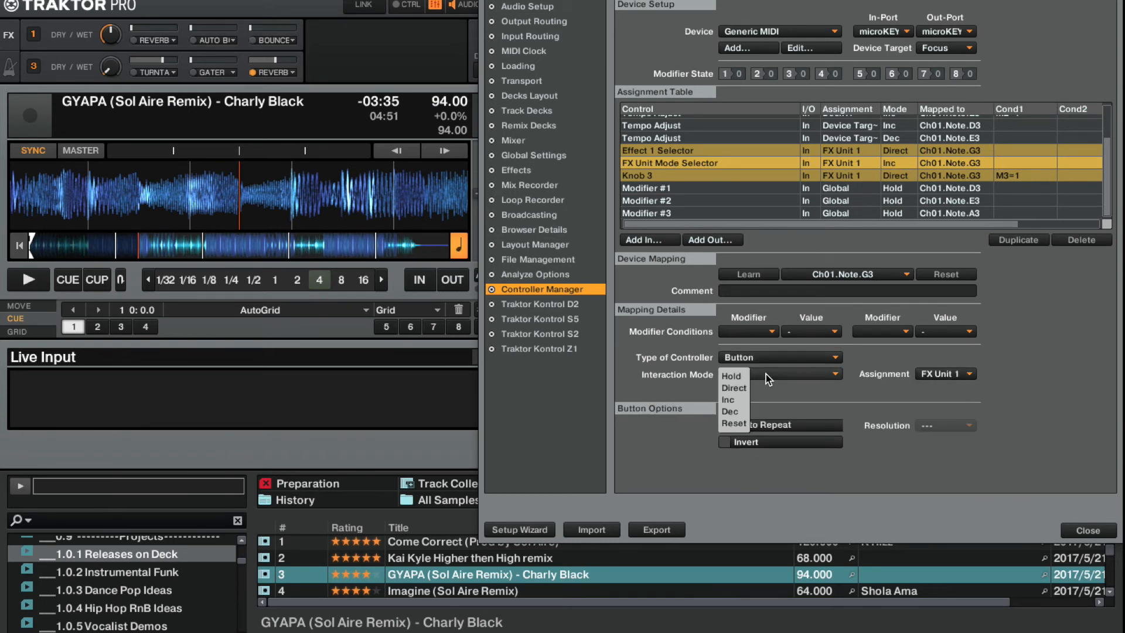
click(733, 388)
click(746, 425)
click(736, 443)
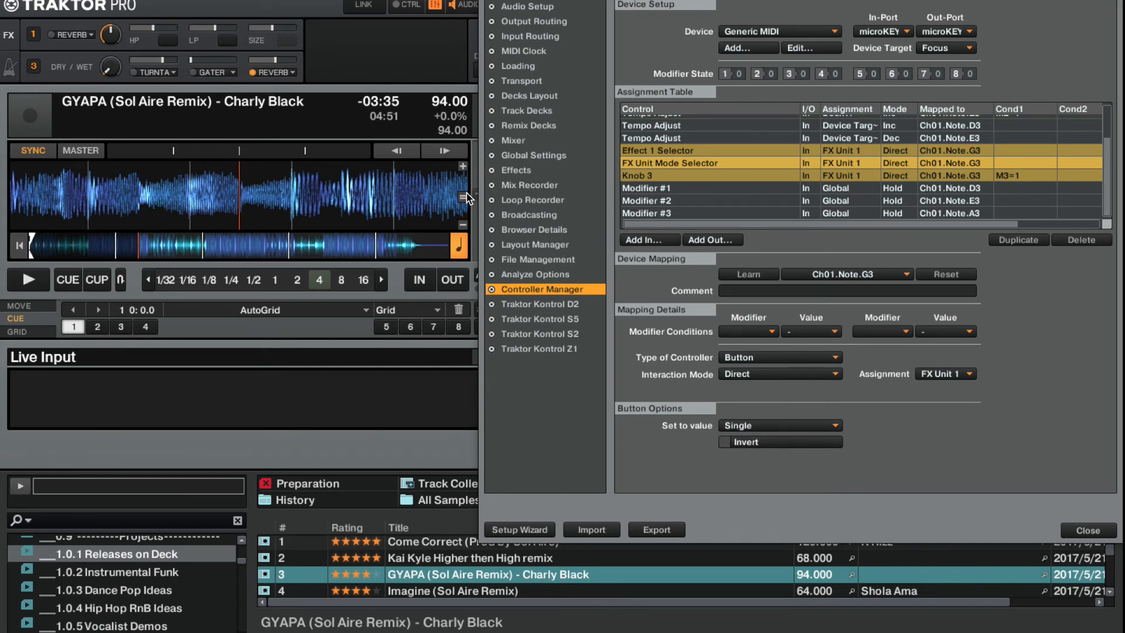
Step: Configure the Knob 3 mapping as a Button in Inc mode, keeping it assigned to FX Unit 1
click(638, 177)
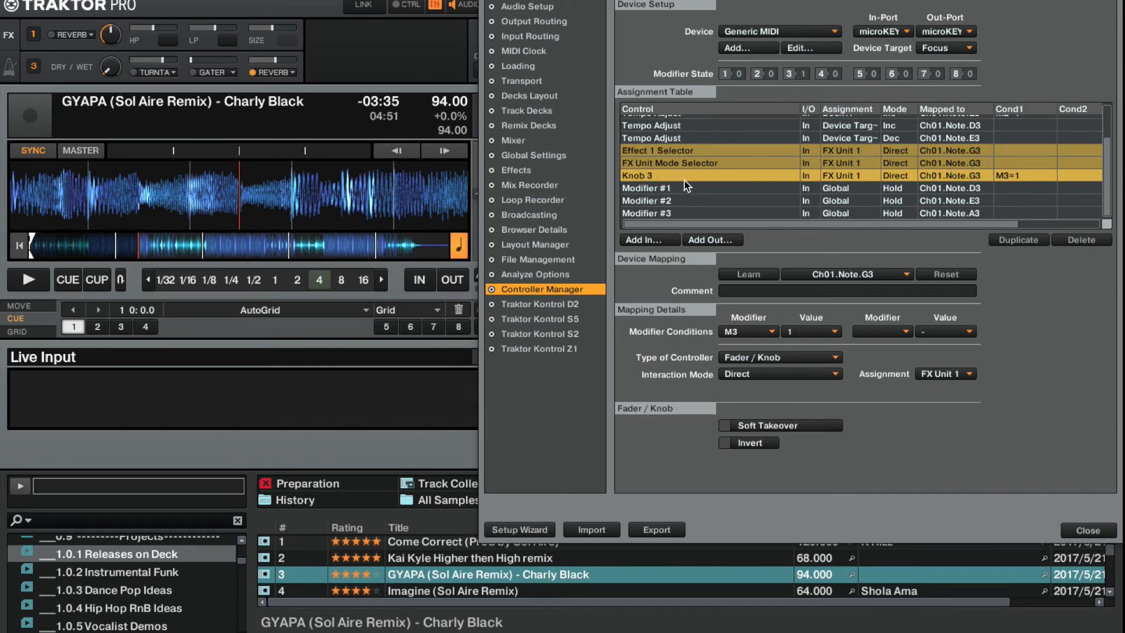
click(747, 358)
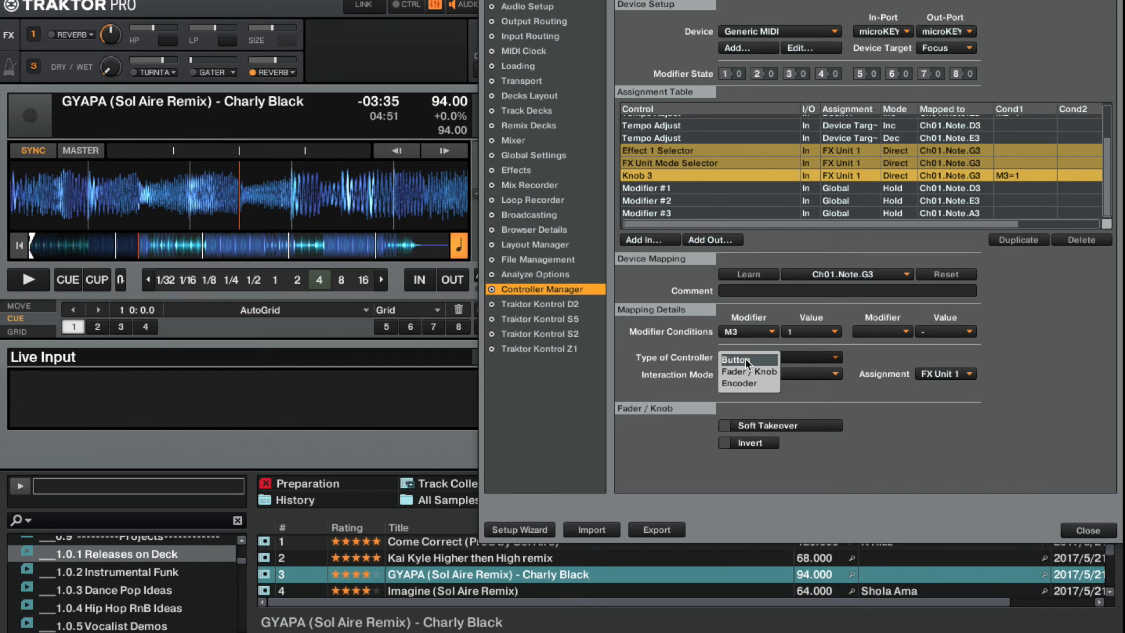
click(746, 360)
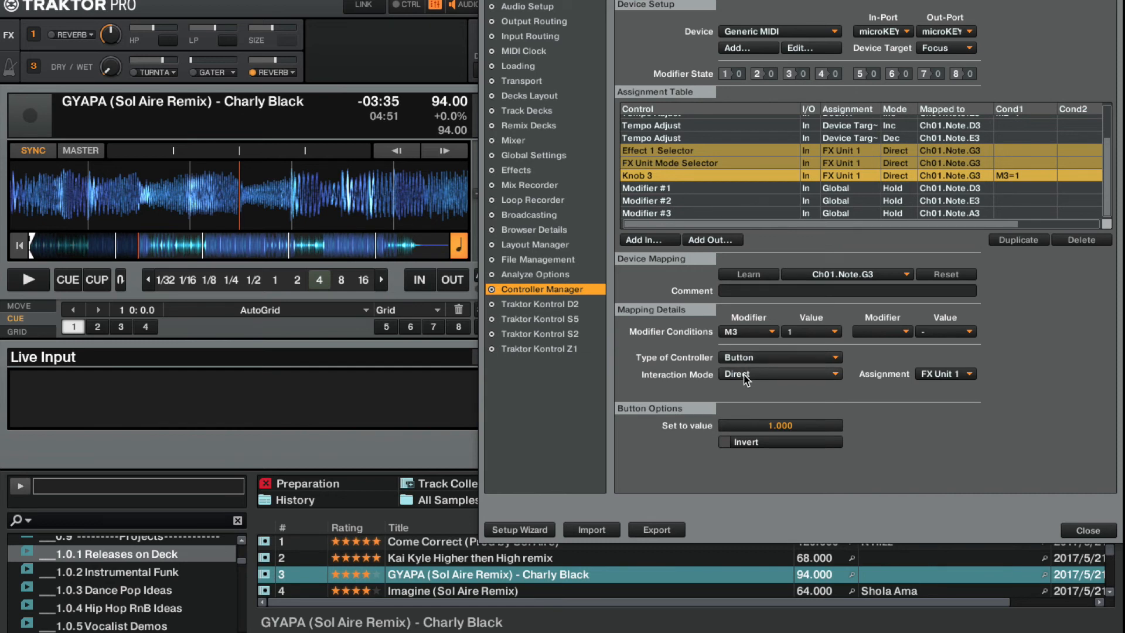
click(746, 378)
click(734, 388)
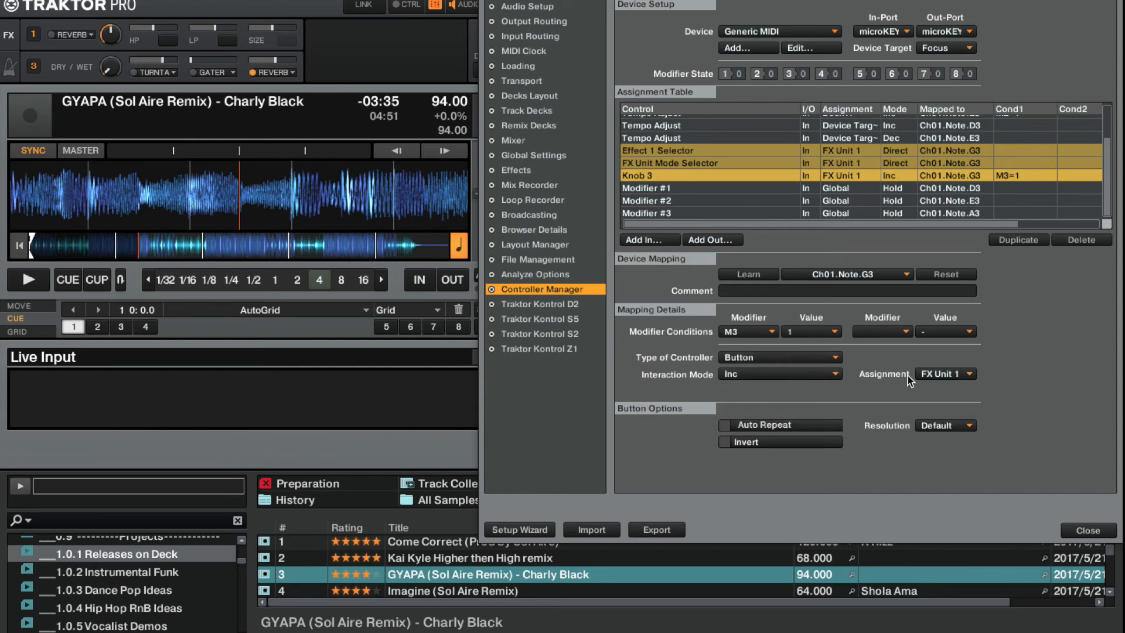
click(927, 374)
click(927, 375)
Step: Lower the Size control in FX Unit 1 and set the Knob 3 mapping's resolution to Min
click(65, 37)
click(72, 51)
drag(272, 29, 250, 29)
click(941, 425)
click(939, 427)
Step: Add a new Generic MIDI device in the Controller Manager and select its all-ports entry for editing
click(735, 49)
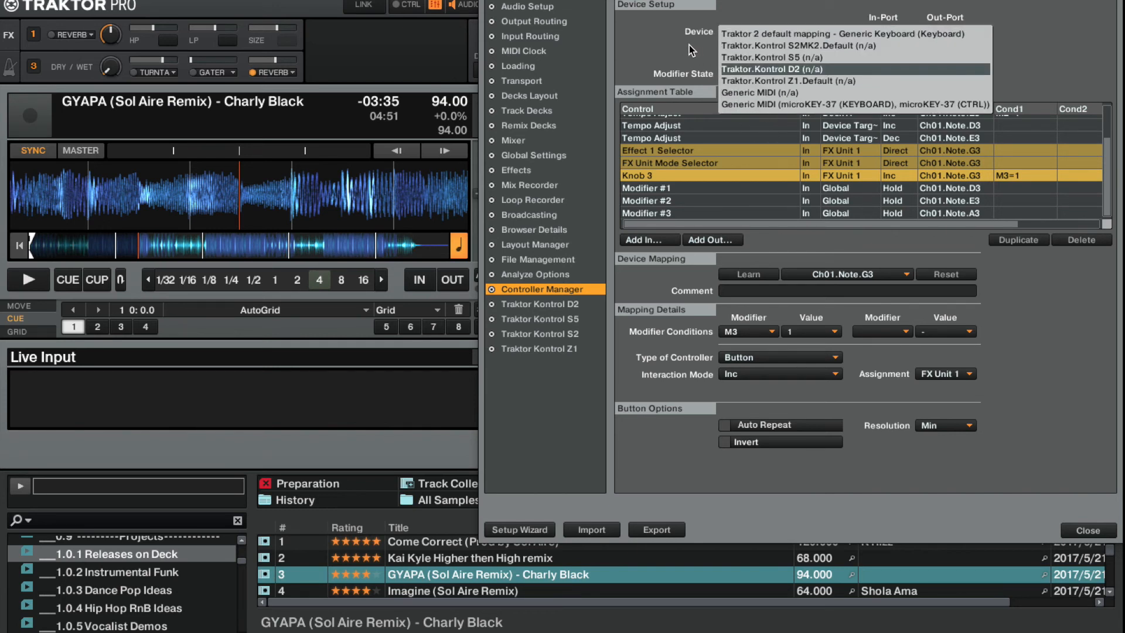
click(762, 104)
click(731, 49)
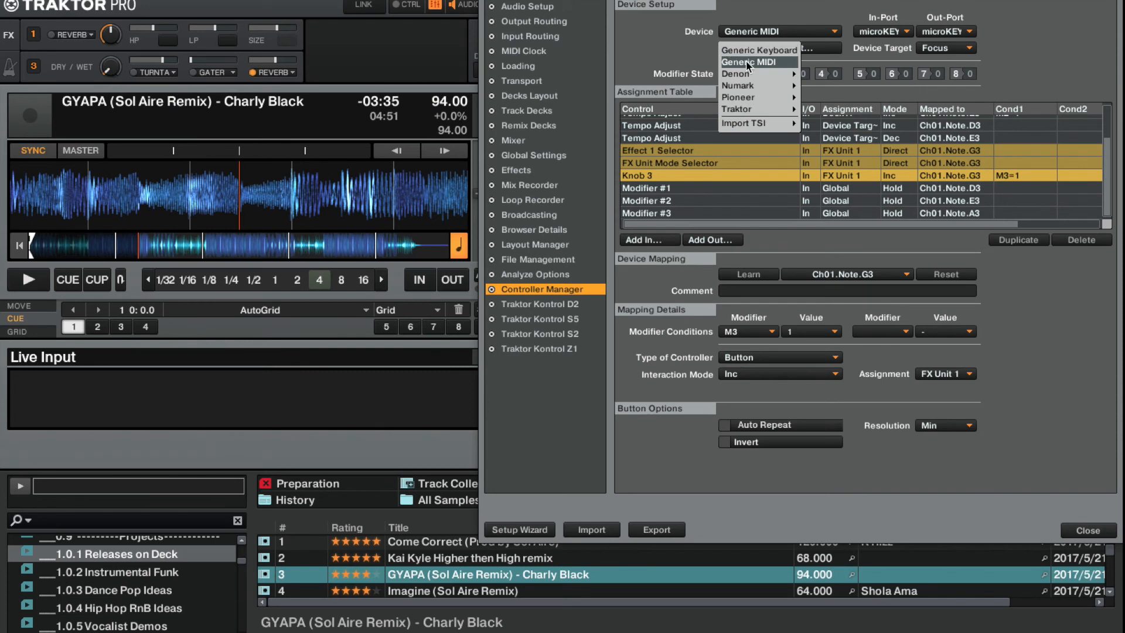
click(747, 61)
click(771, 37)
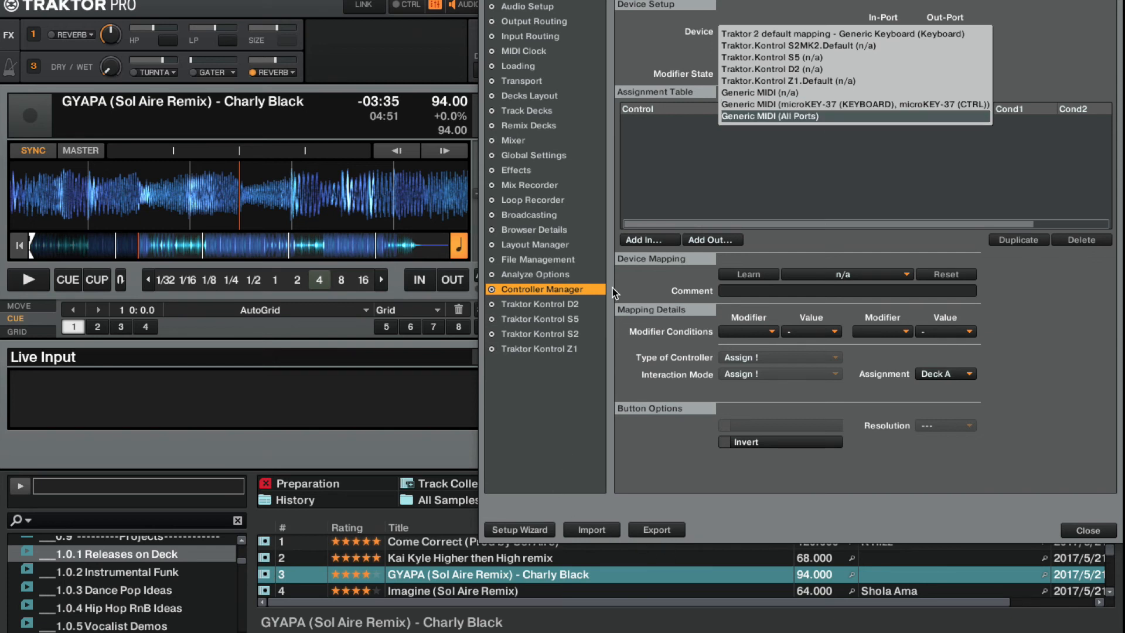
key(Return)
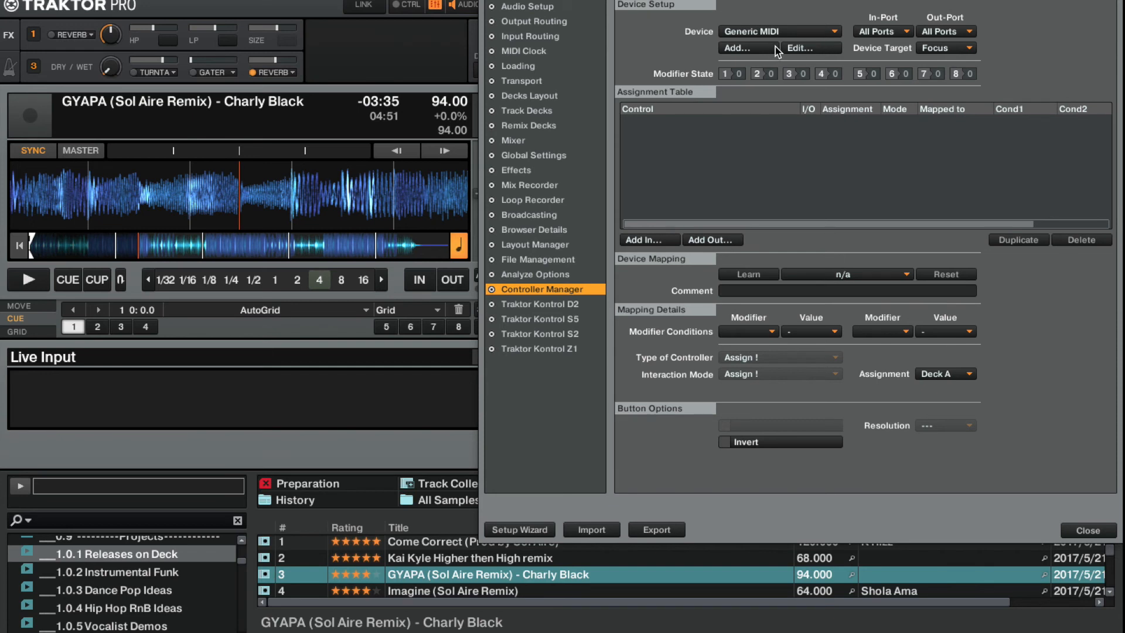
Step: Set the new Generic MIDI device's In-Port to Maschine MK2 Virtual Input and its Out-Port to a Maschine port
click(879, 32)
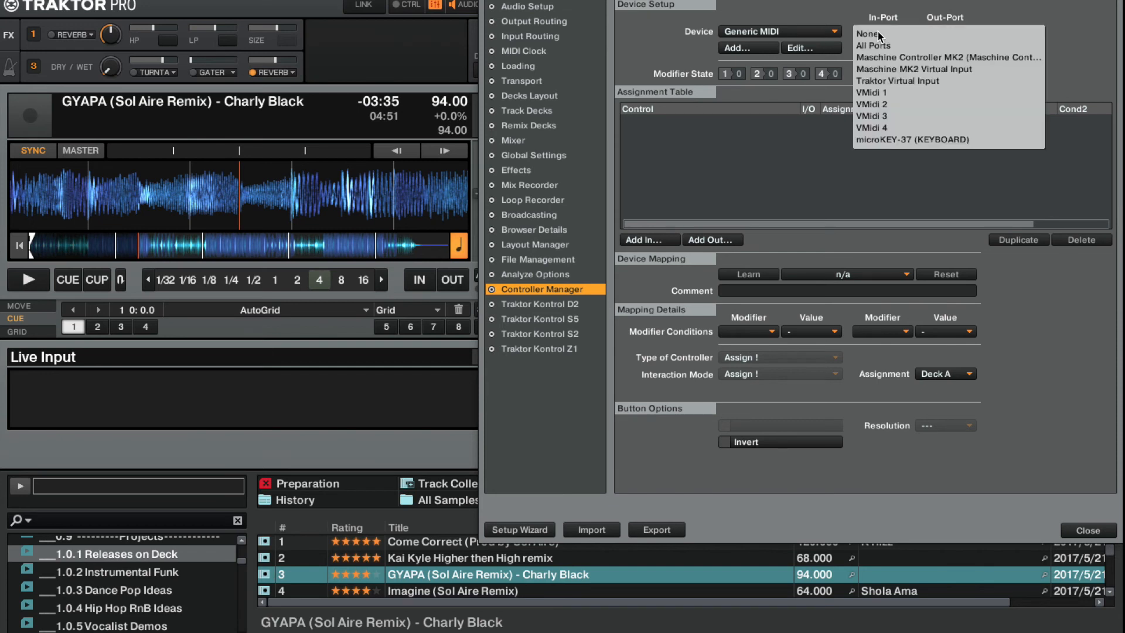
click(886, 69)
click(938, 33)
click(952, 69)
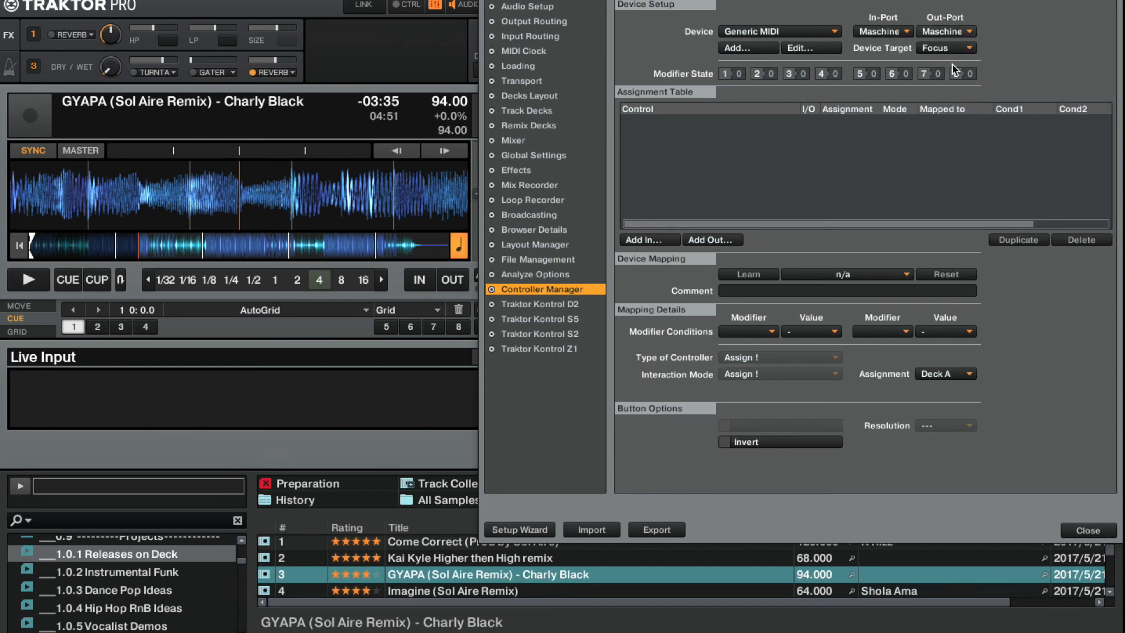
Step: Add the FX Unit input controls Dry/Wet Adjust and Effect 1 Selector to the Generic MIDI device's assignment table
click(643, 240)
mouse_move(647, 241)
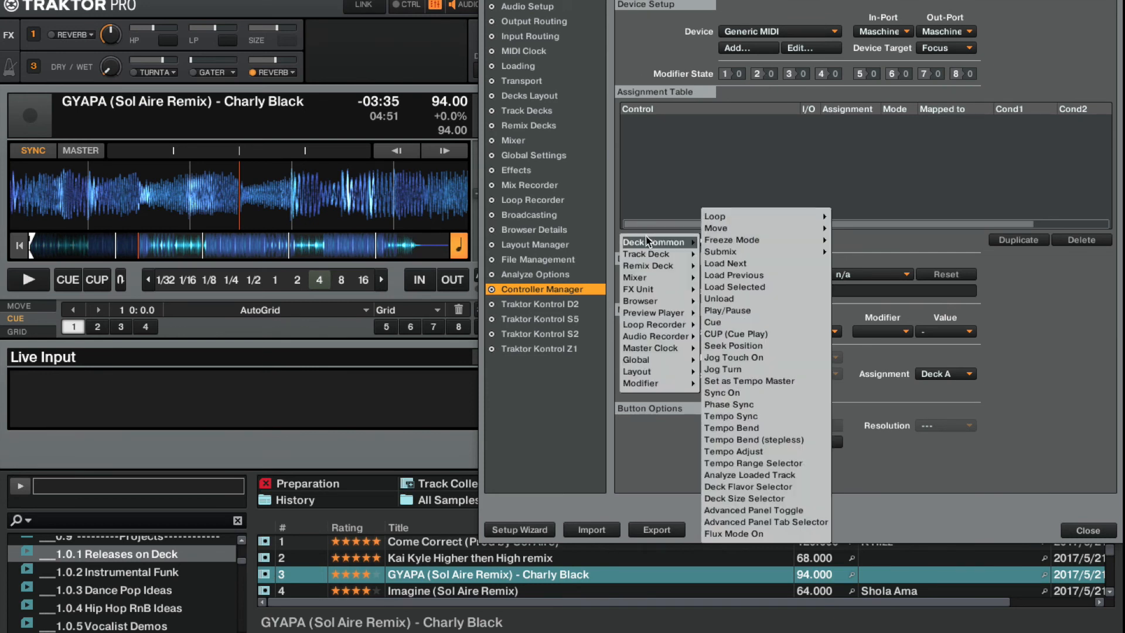
mouse_move(651, 289)
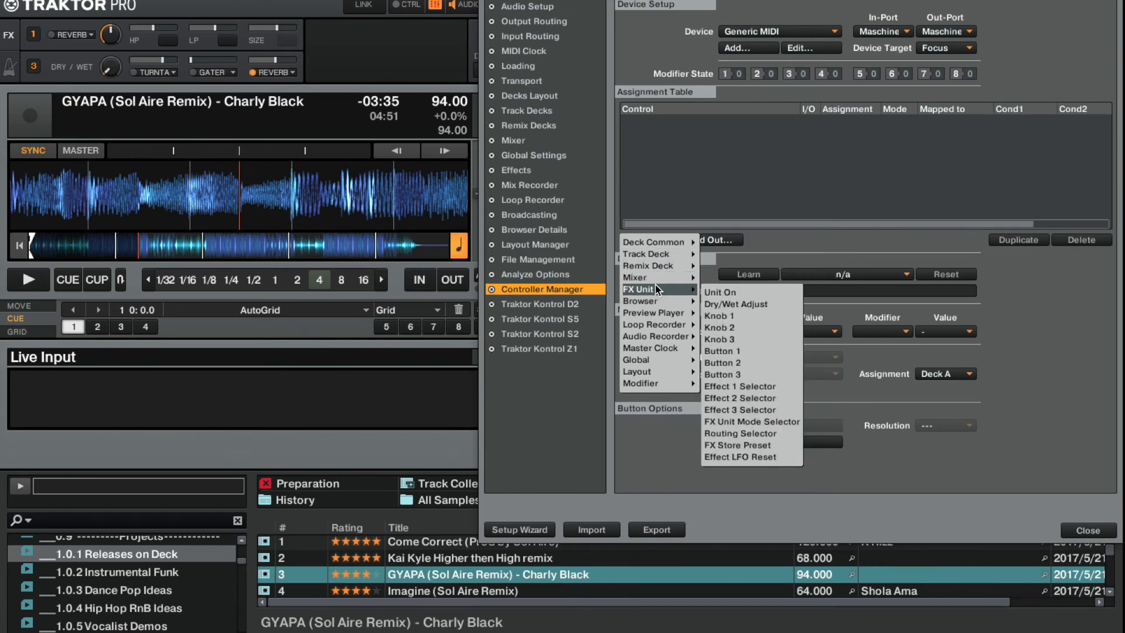
click(721, 304)
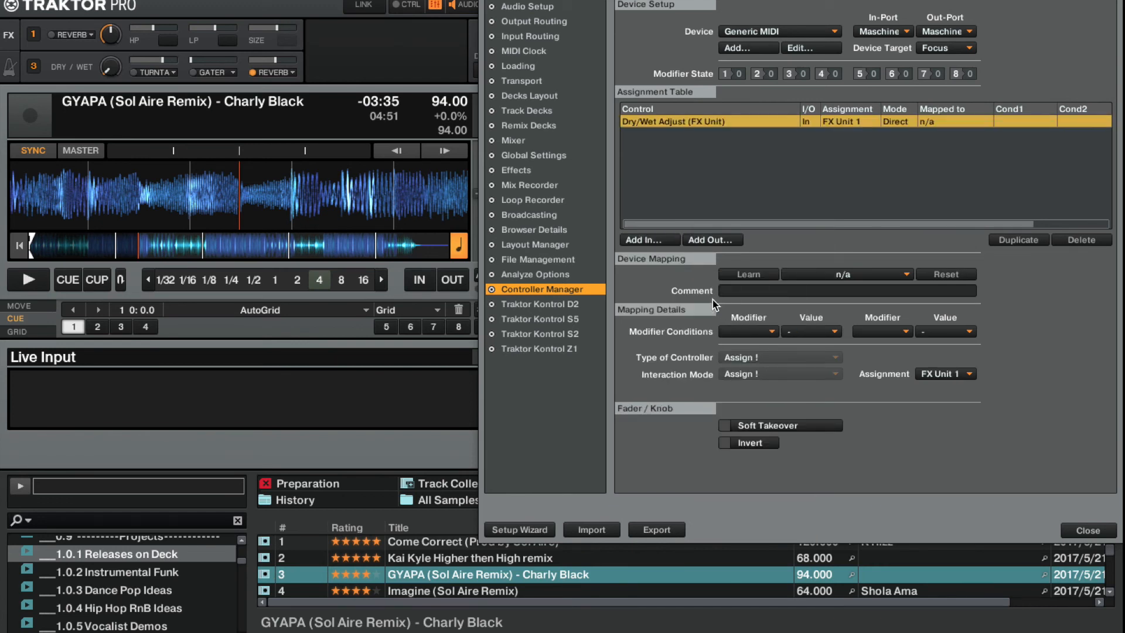
click(649, 240)
mouse_move(650, 242)
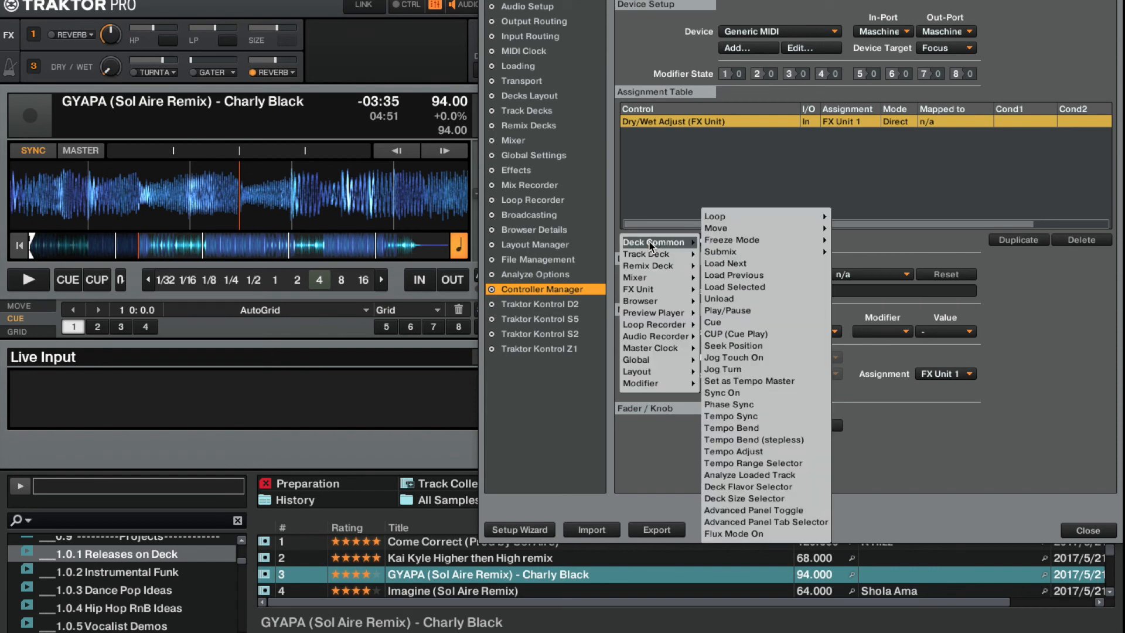
mouse_move(643, 289)
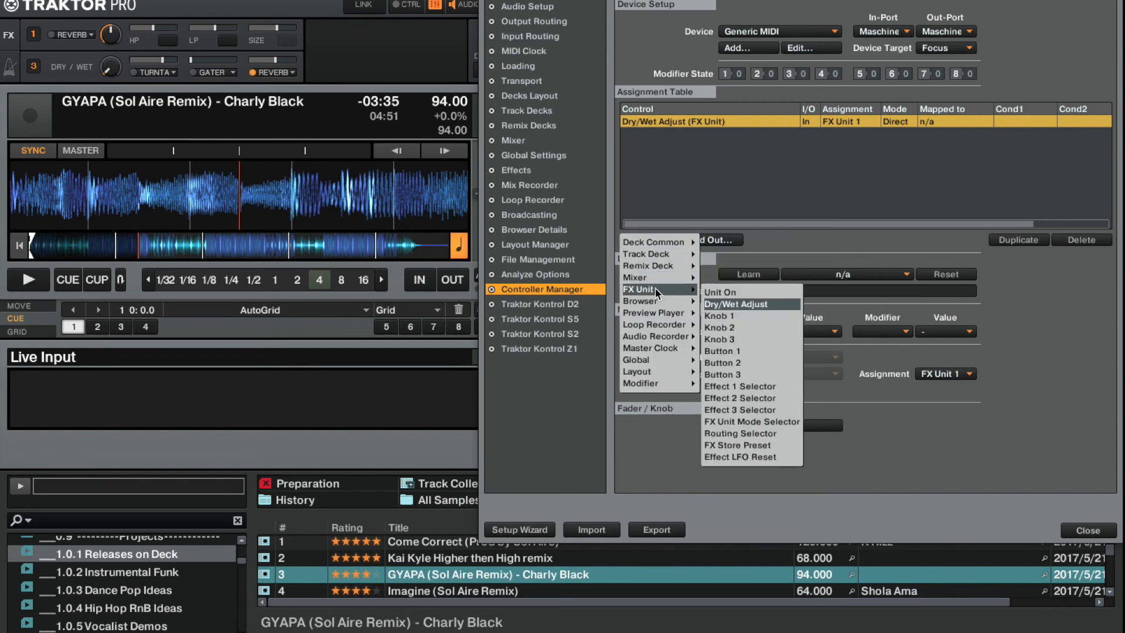
click(748, 386)
Step: Add a Modifier #1 input control to the Generic MIDI device's assignment table
click(648, 240)
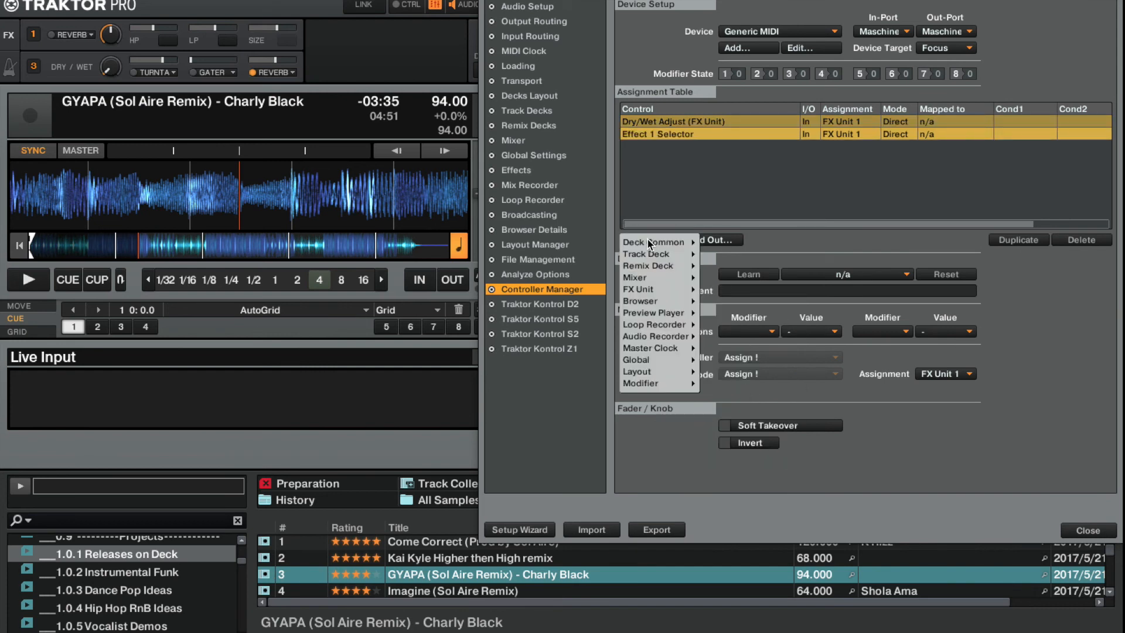
mouse_move(653, 385)
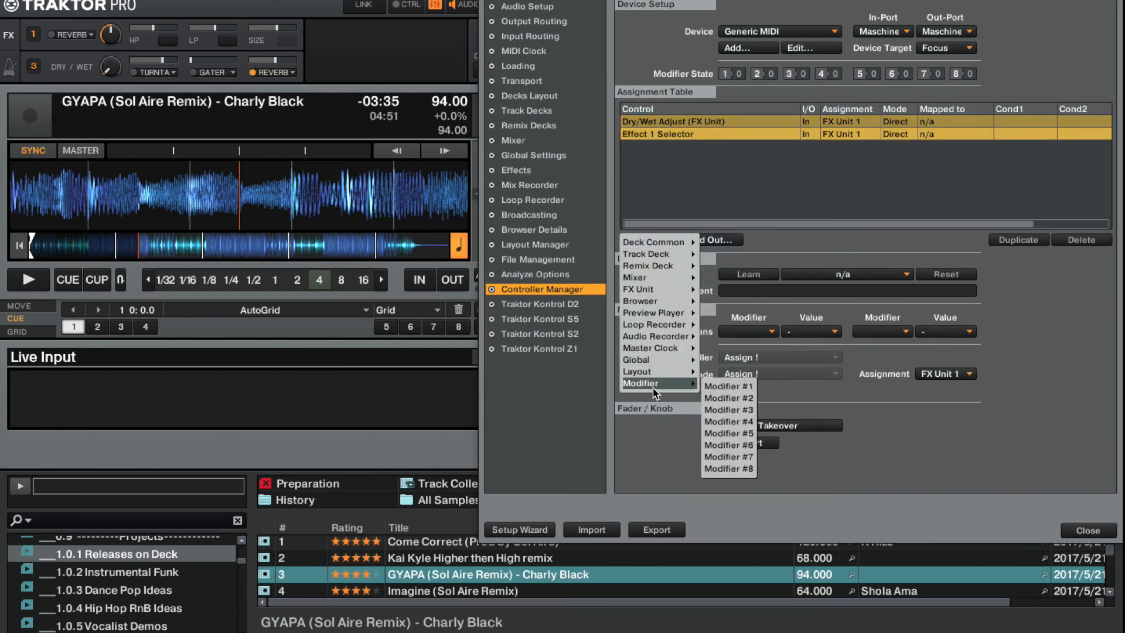
click(714, 387)
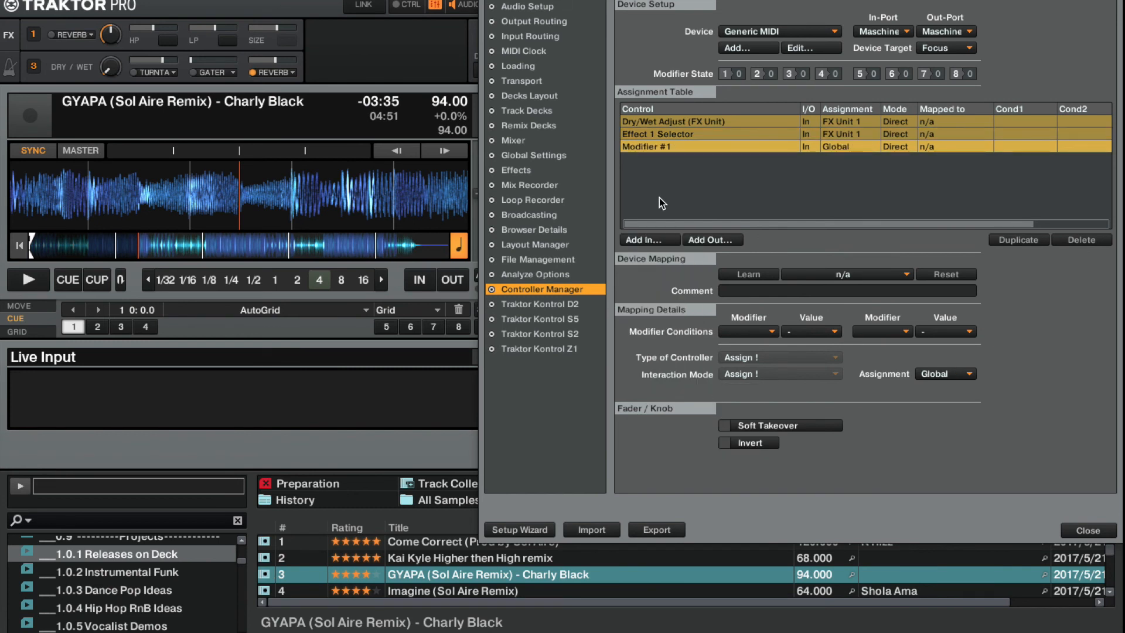
Step: Use Learn to map Effect 1 Selector and Dry/Wet Adjust to Ch01.CC.101 and Modifier #1 to Ch01.CC.102
click(667, 133)
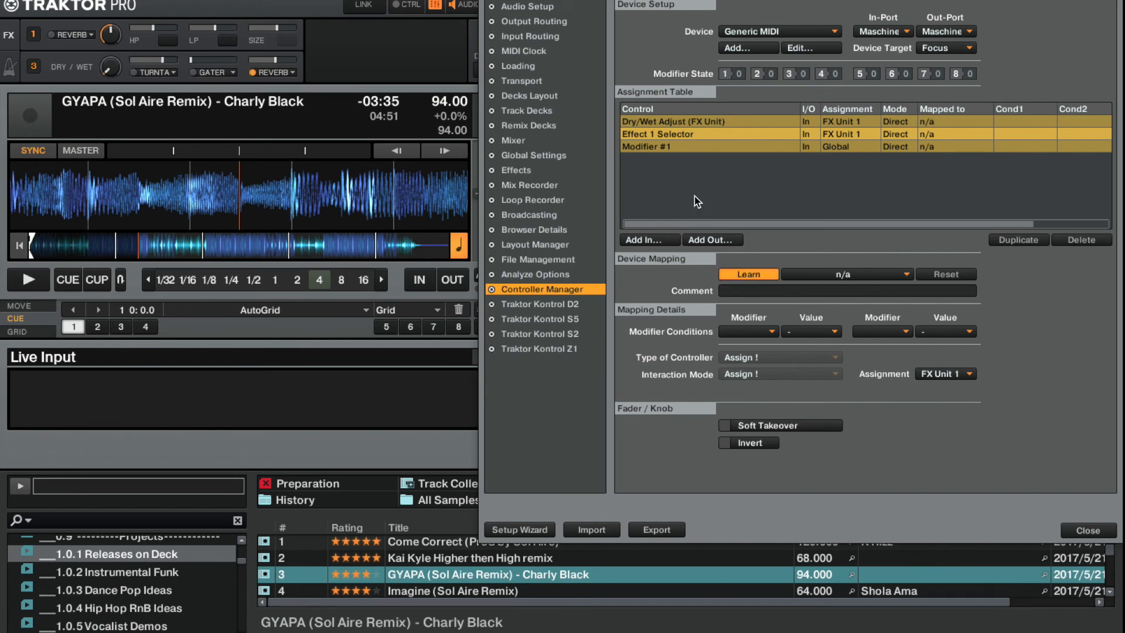
click(678, 139)
click(674, 121)
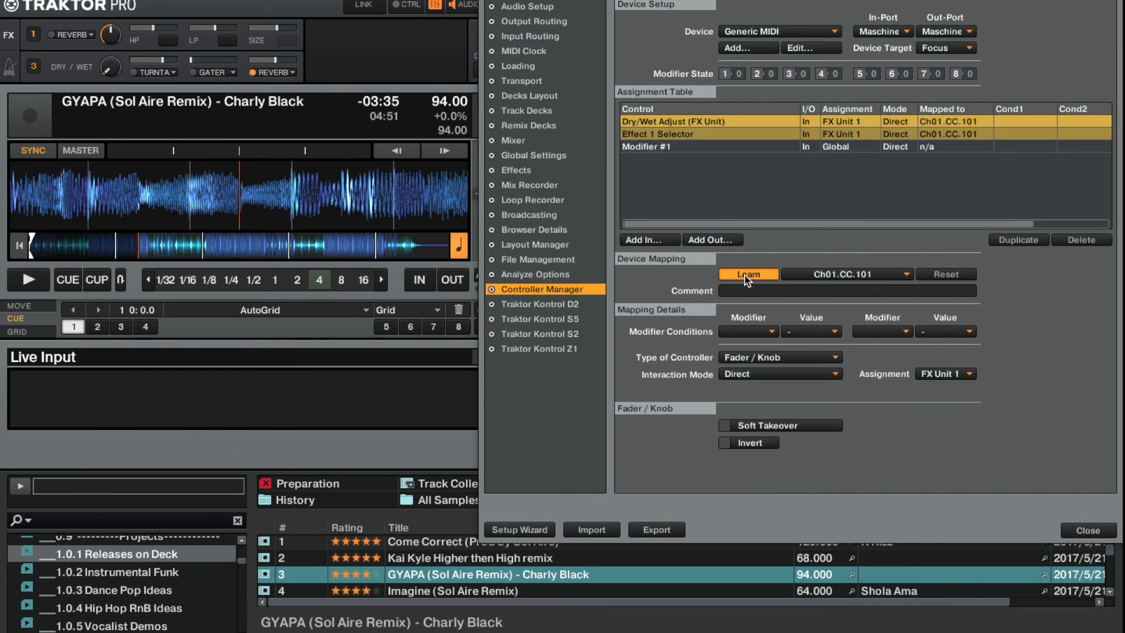
click(747, 279)
click(671, 148)
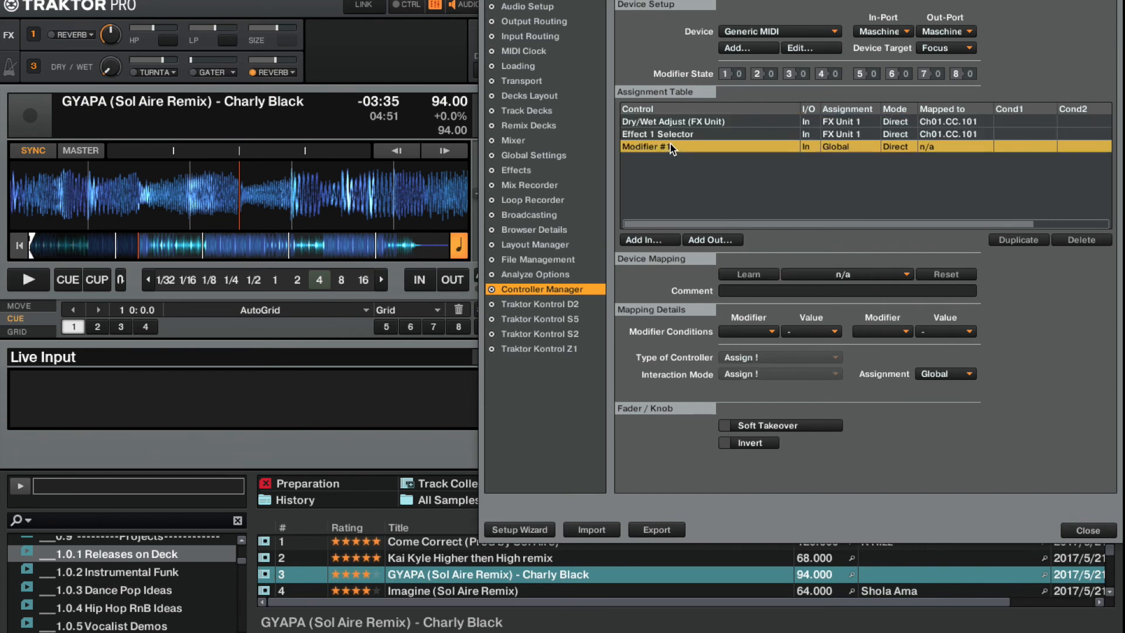
click(744, 279)
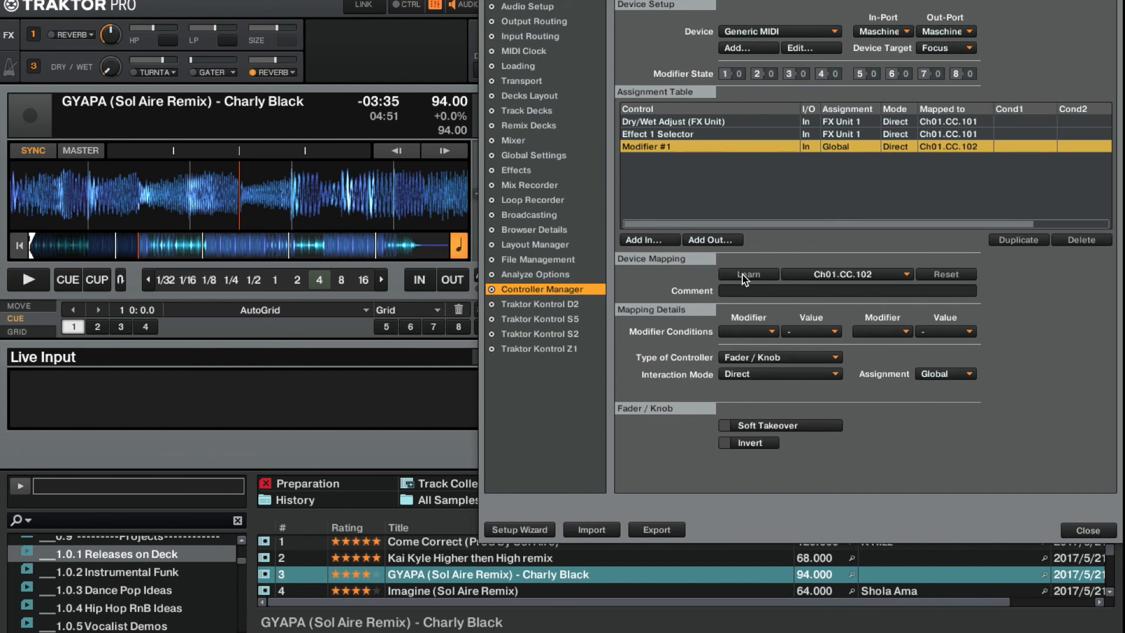
Step: Configure the Effect 1 Selector mapping as a Fader / Knob in Relative interaction mode
shift+click(682, 134)
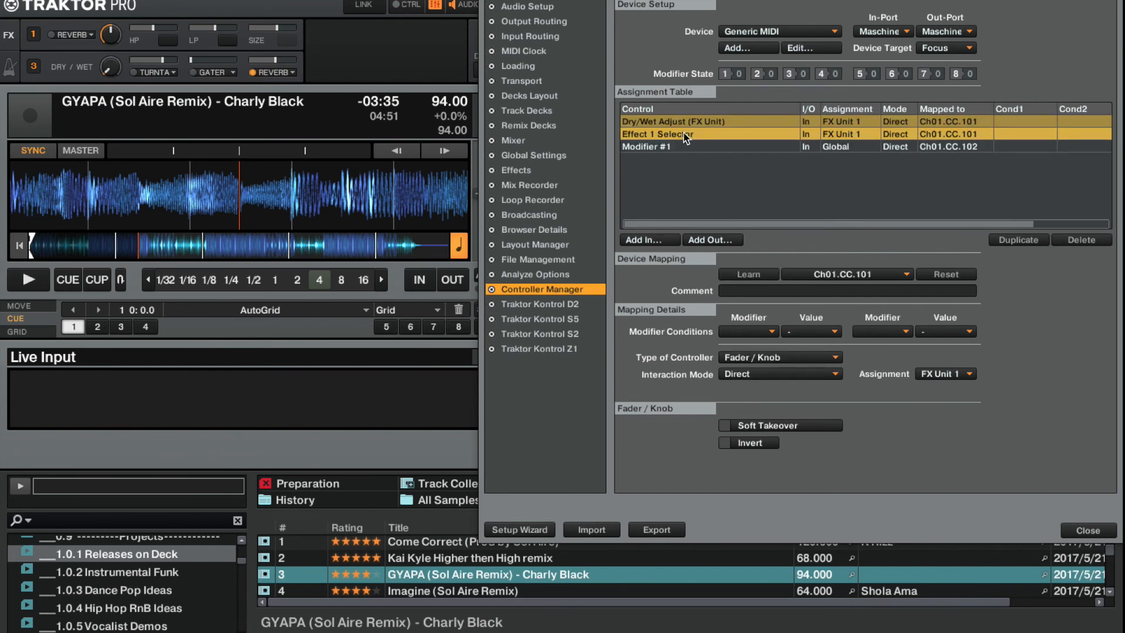
click(750, 360)
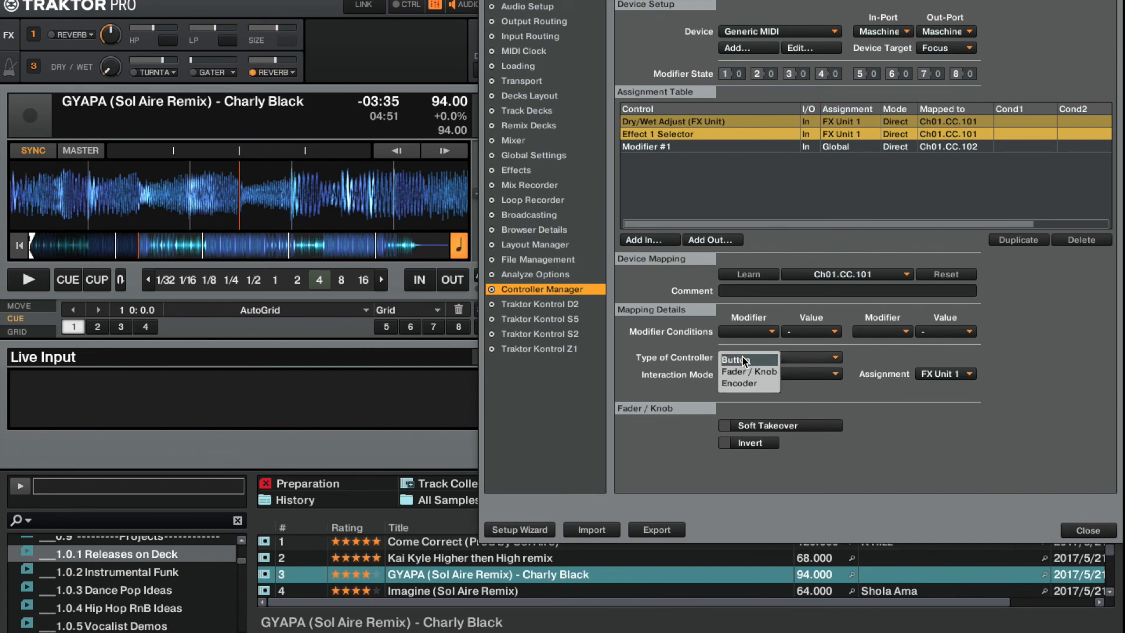
click(743, 360)
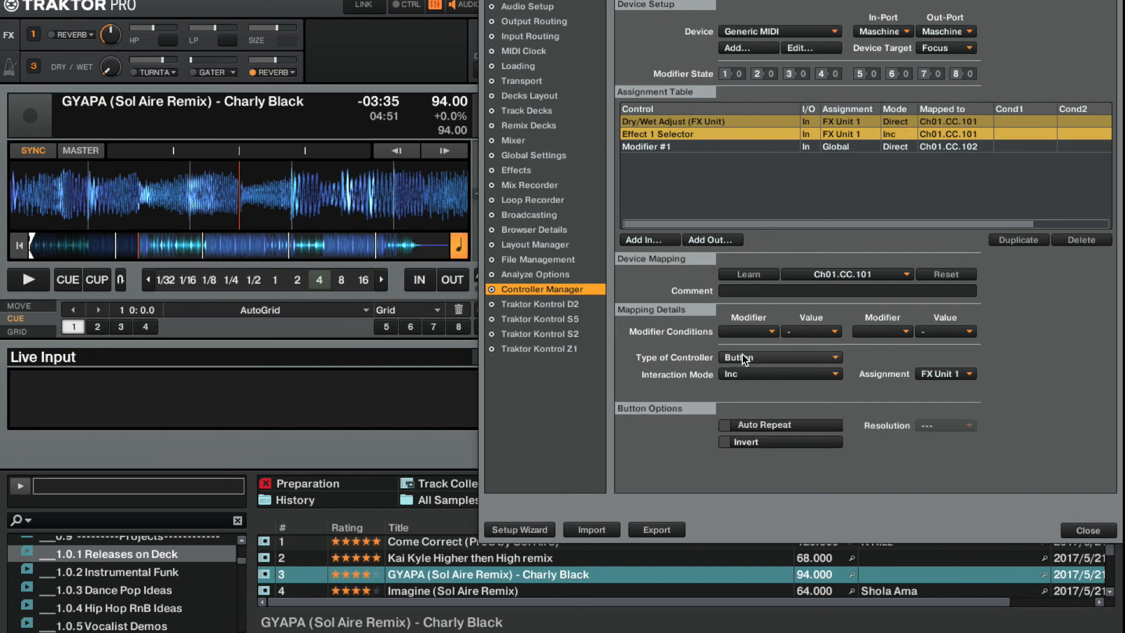
click(743, 358)
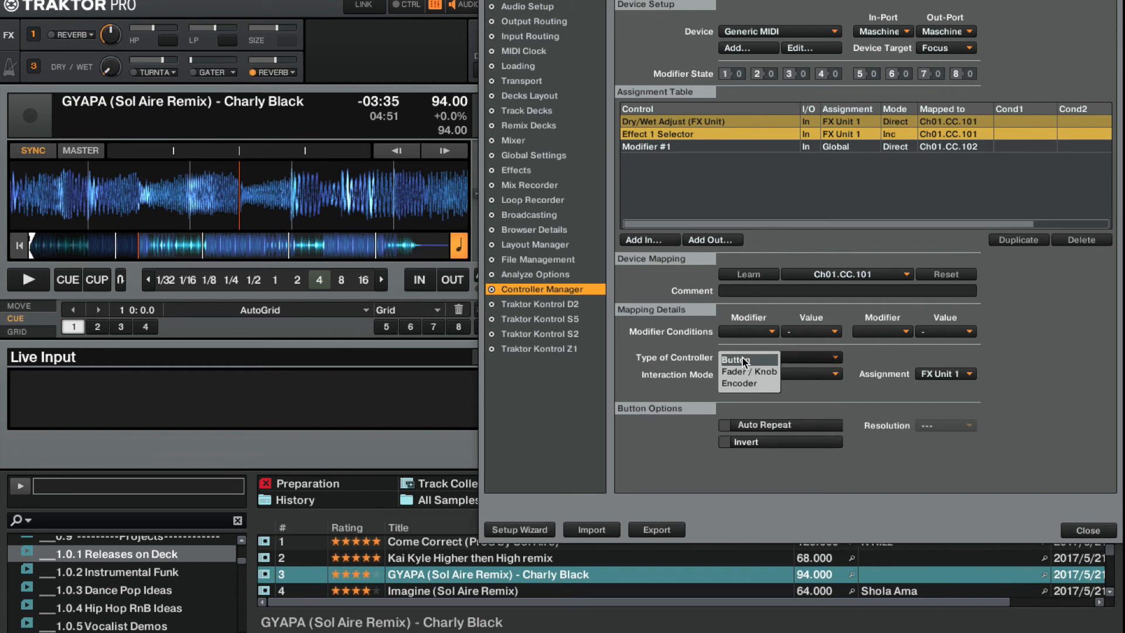
click(743, 371)
click(743, 374)
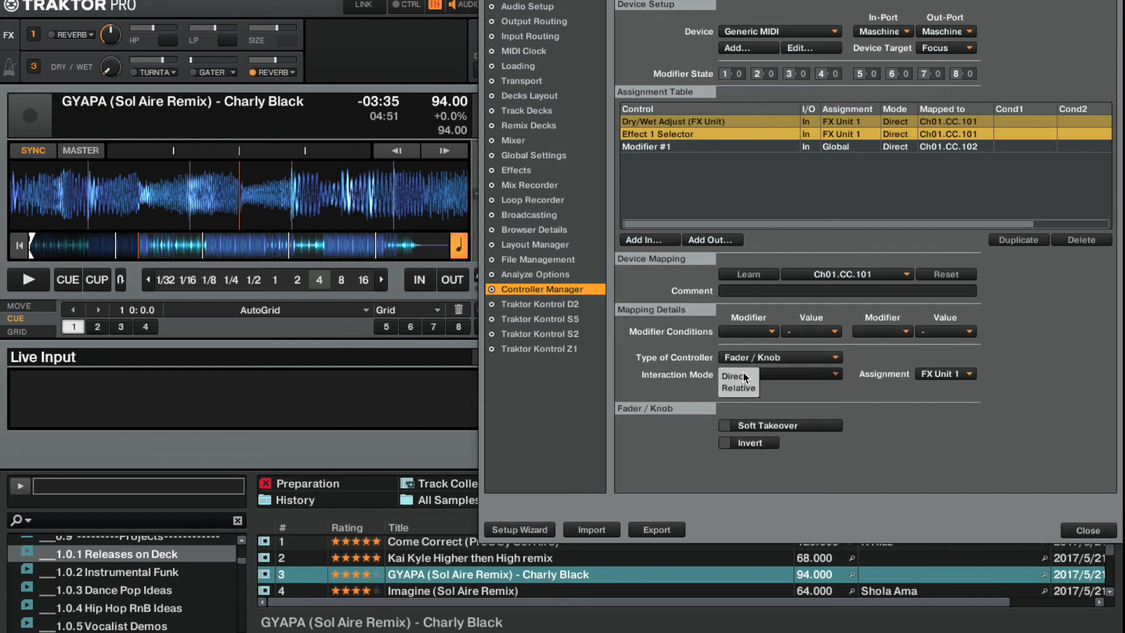
click(736, 368)
Step: Switch the Dry/Wet Adjust mapping to Relative interaction mode, keeping Fader / Knob as its controller type
click(664, 121)
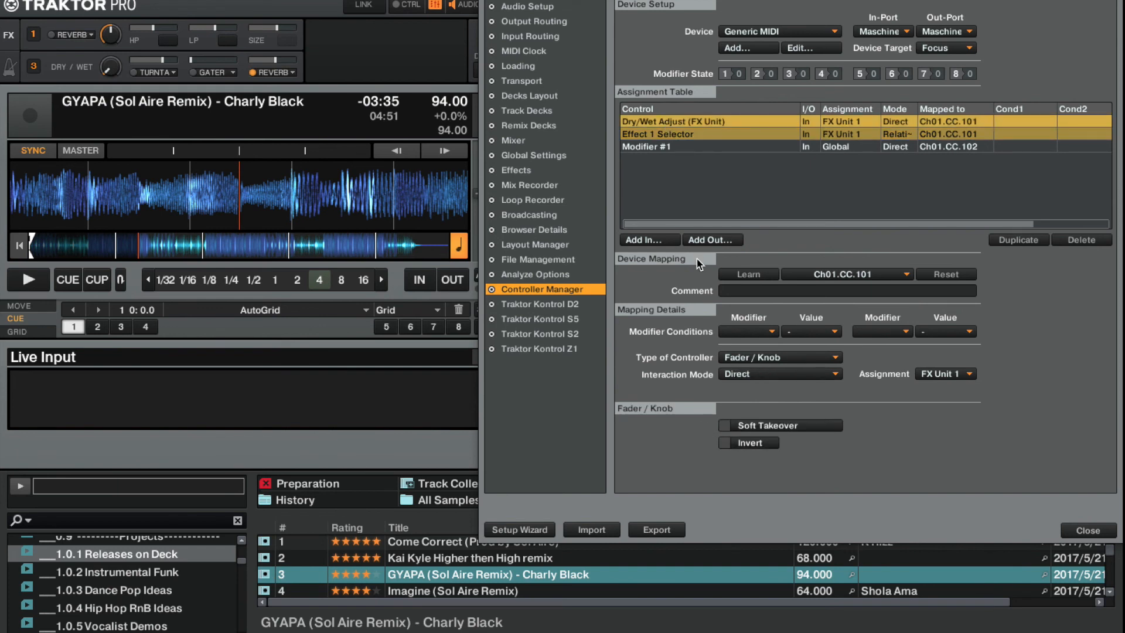
click(736, 360)
click(737, 357)
click(729, 373)
click(736, 389)
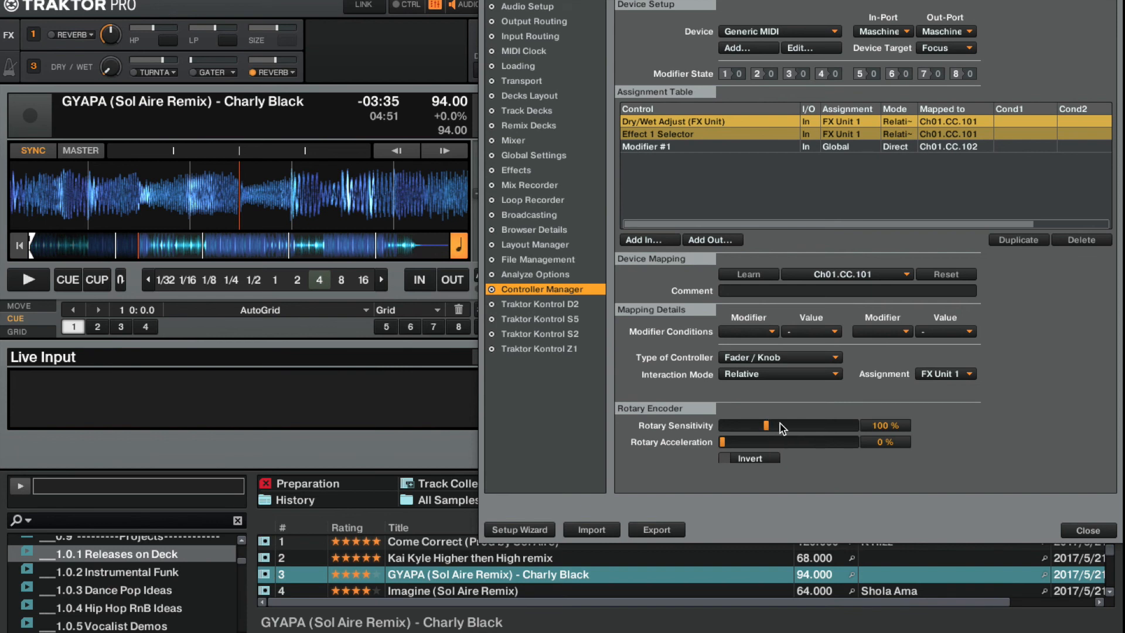
Step: Give the Effect 1 Selector mapping the modifier condition M1 = 1
click(668, 147)
click(648, 121)
shift+click(649, 133)
click(736, 334)
click(729, 219)
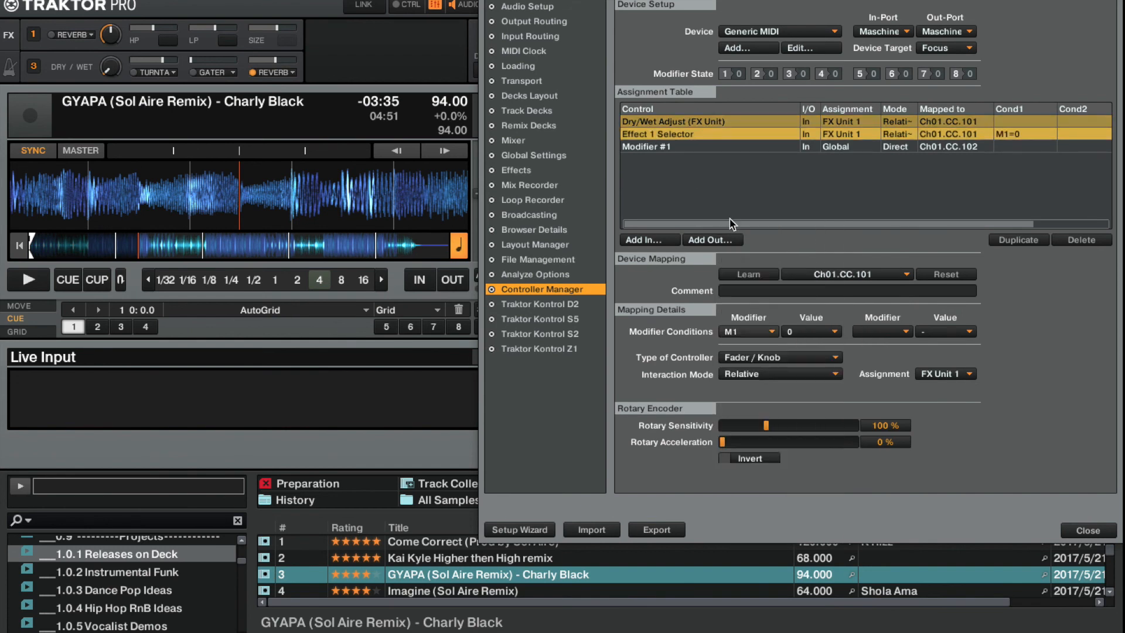
click(792, 332)
click(791, 350)
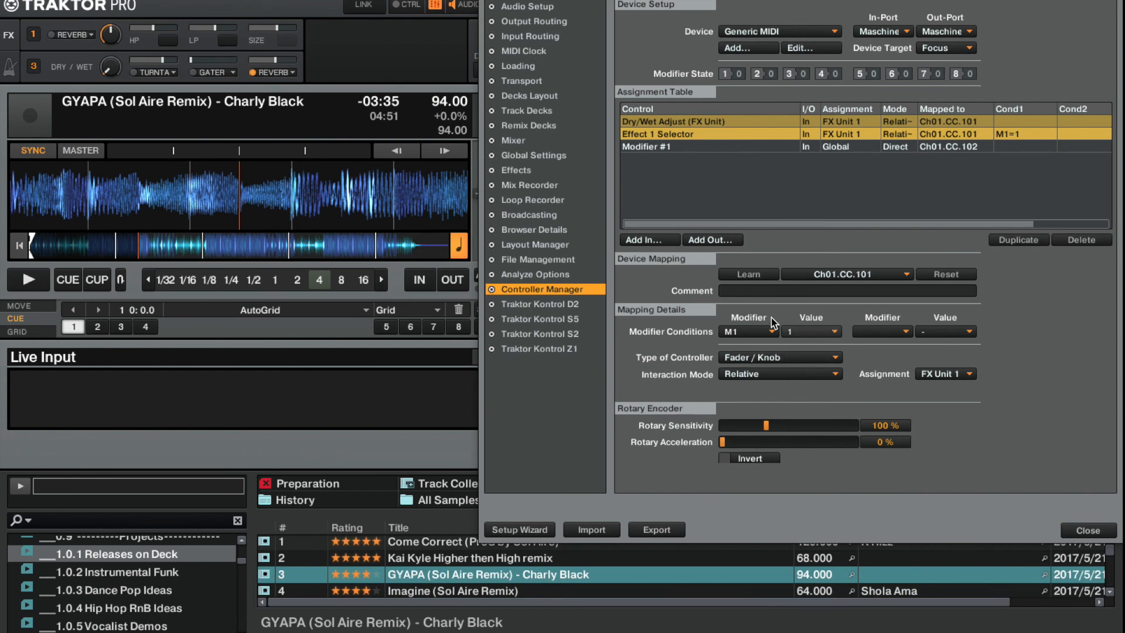
Step: Configure the Modifier #1 mapping as a Button in Hold mode that sets the value 1
click(623, 147)
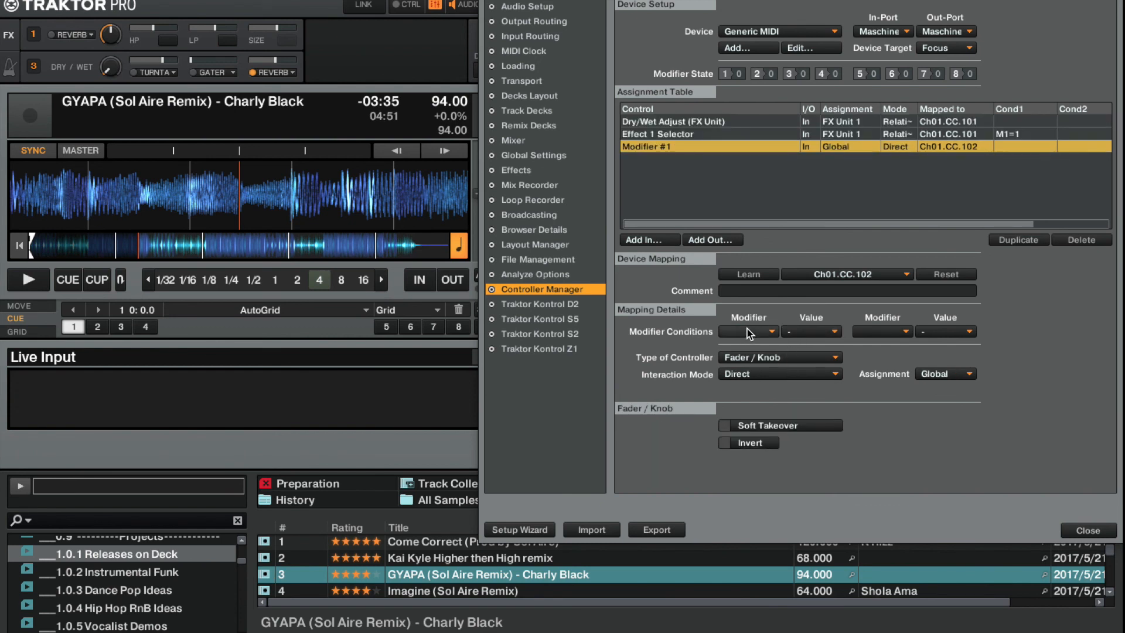
click(726, 359)
click(727, 357)
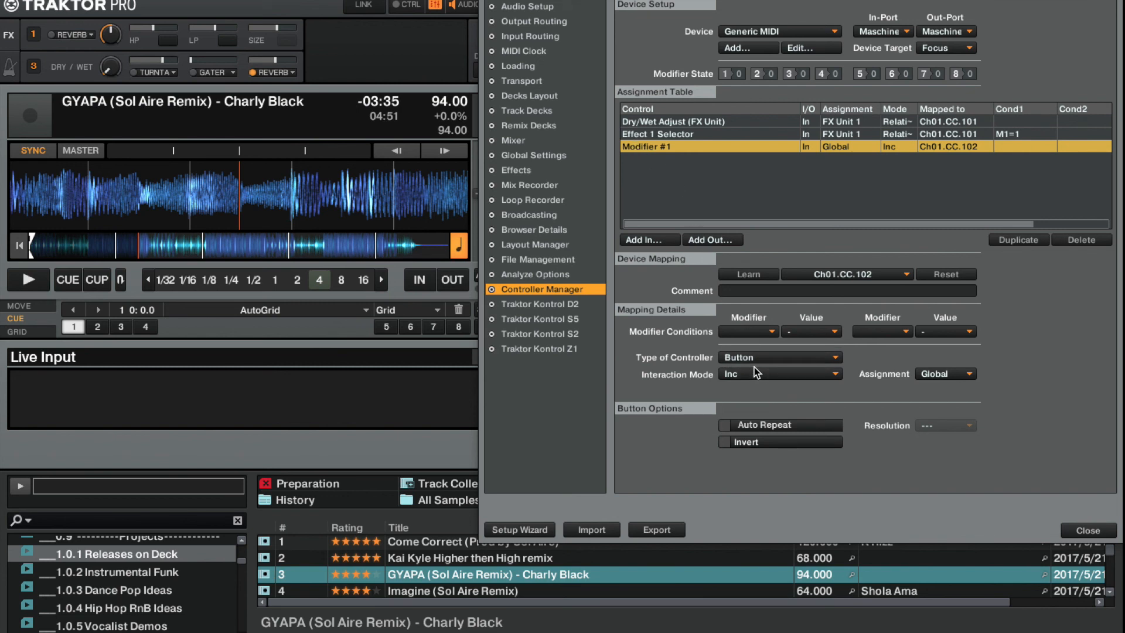
click(754, 368)
click(741, 375)
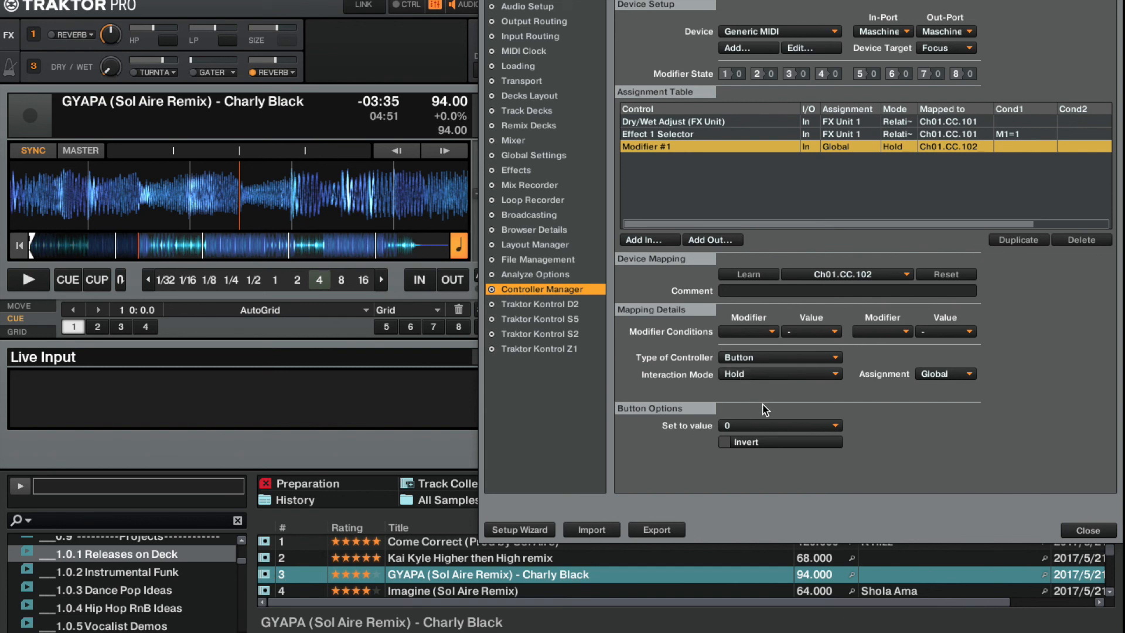
click(755, 425)
click(724, 439)
Step: Raise the Dry/Wet Adjust mapping's Rotary Sensitivity and set the Effect 1 Selector's Rotary Sensitivity to about 269 %
click(720, 123)
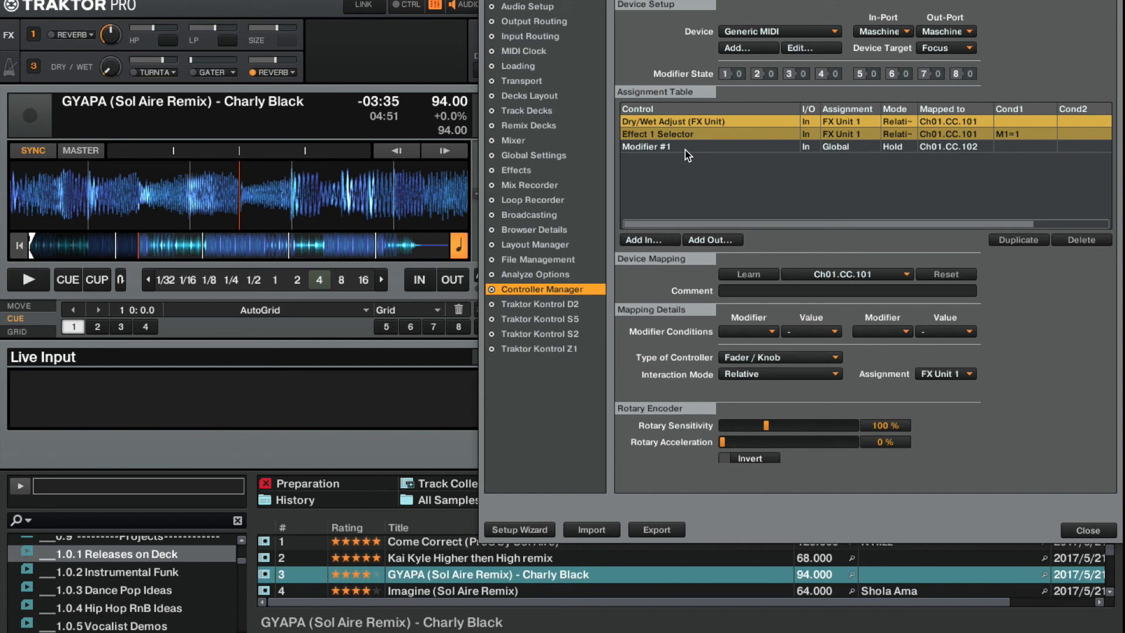
click(674, 109)
click(677, 108)
drag(757, 427, 834, 423)
click(659, 135)
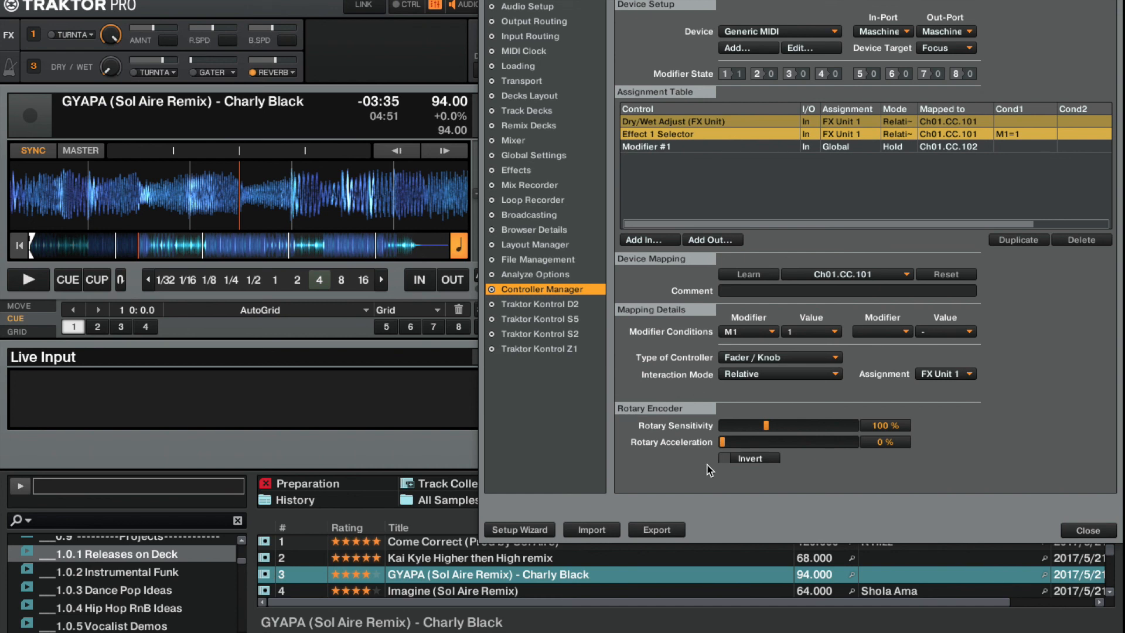
drag(781, 427, 860, 424)
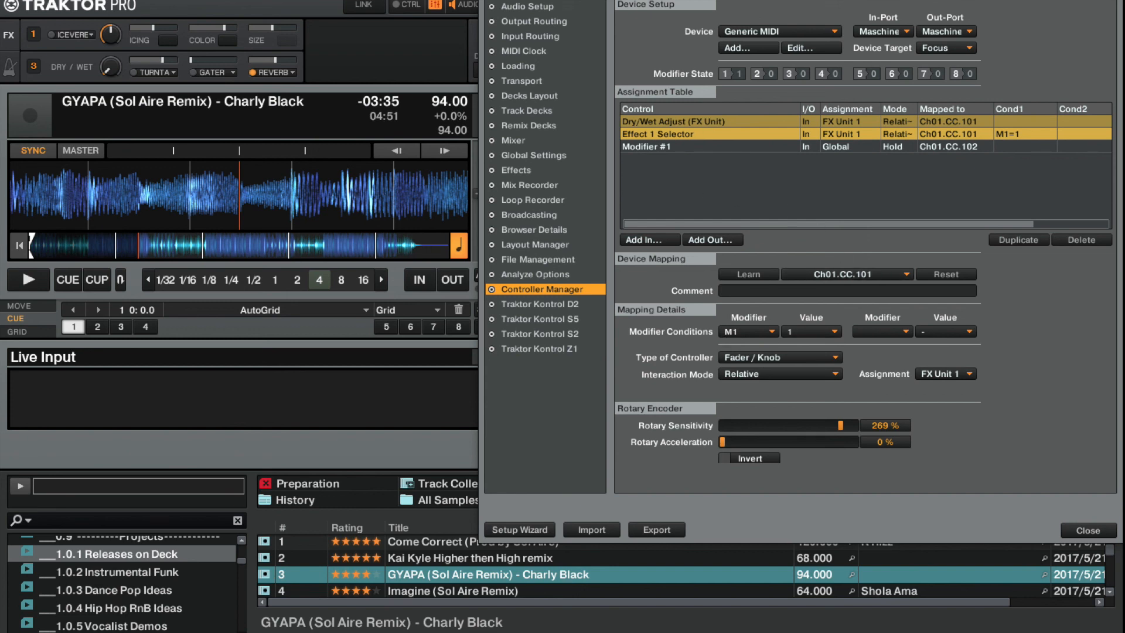
Step: Move the Preferences window so that it uncovers part of Decks B and D
drag(752, 0, 559, 2)
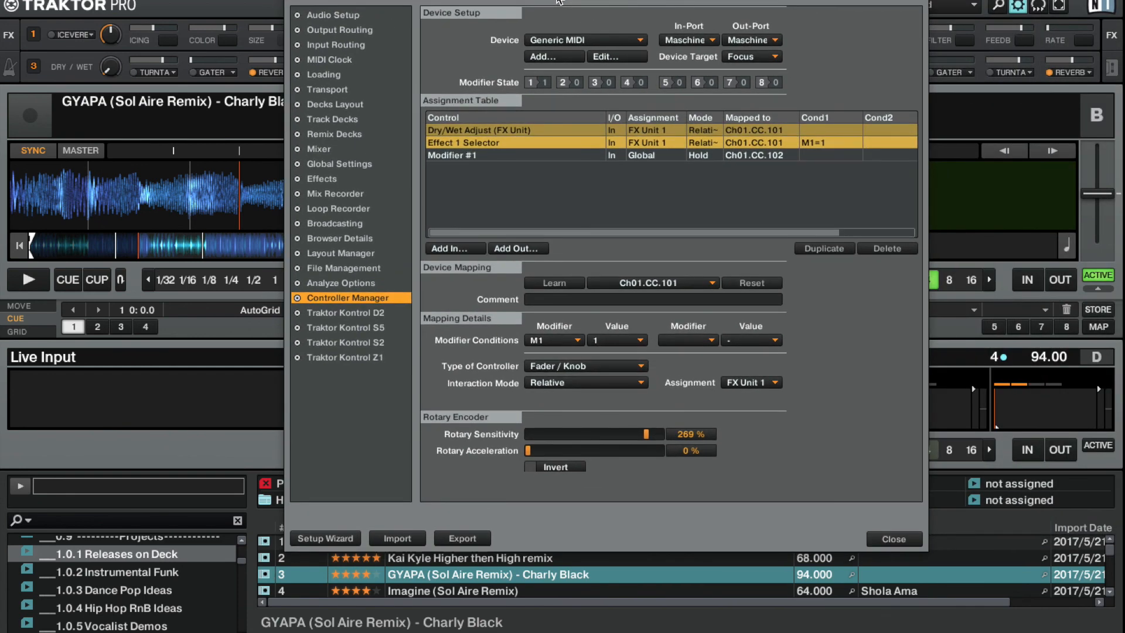
drag(601, 5, 555, 8)
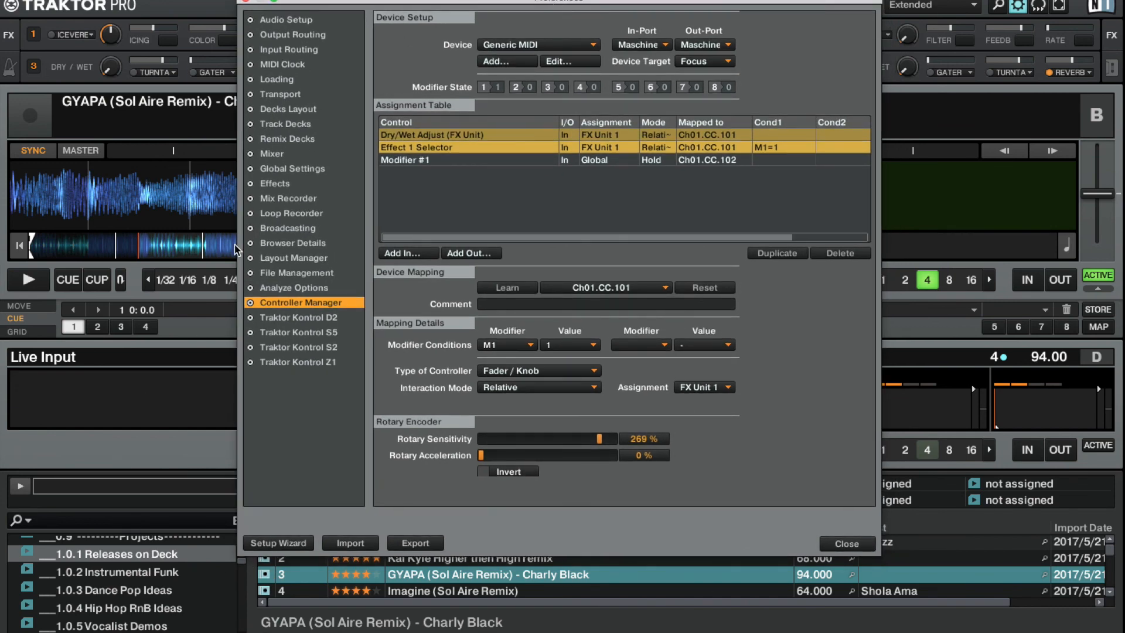
drag(353, 4, 363, 6)
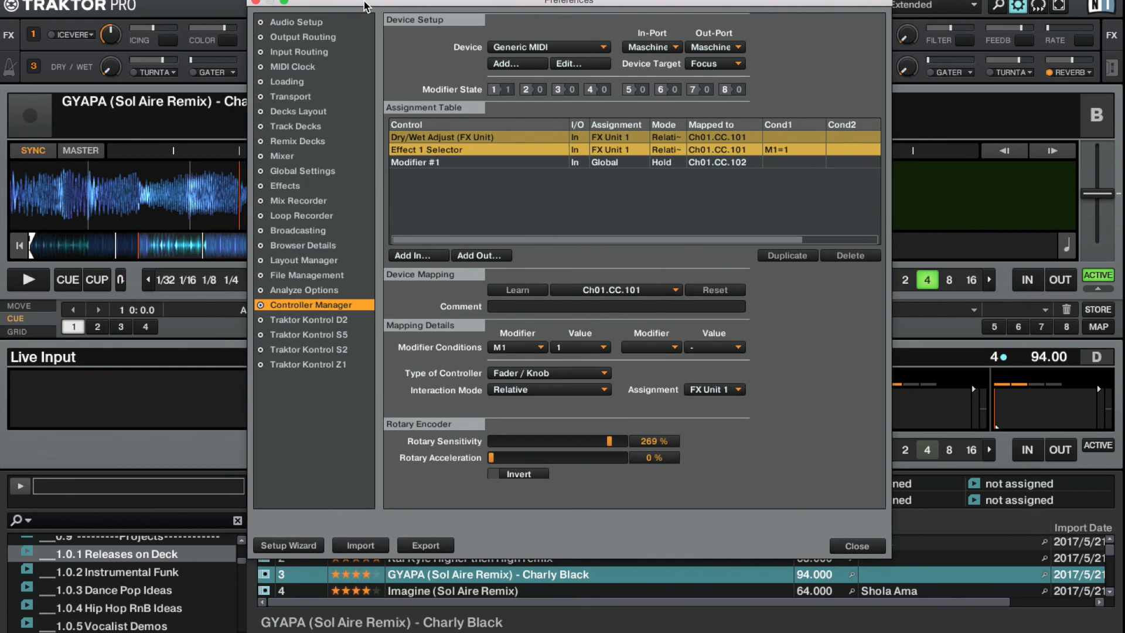